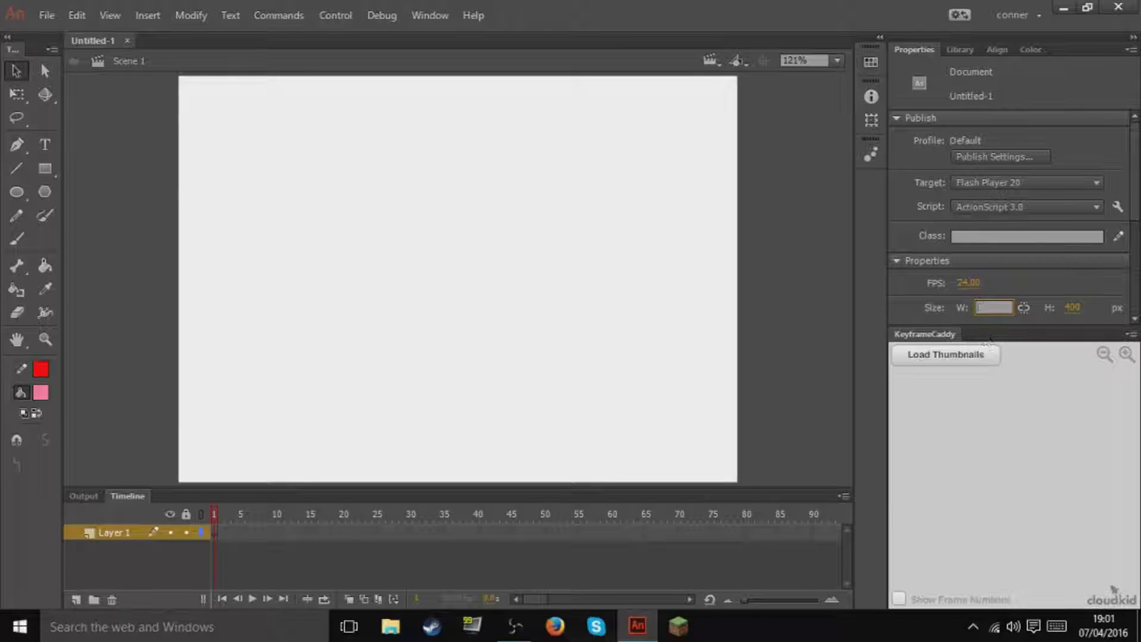
Set the document size to 1920 by 1080 px and fit the whole stage in the view.
type("920")
key("Return")
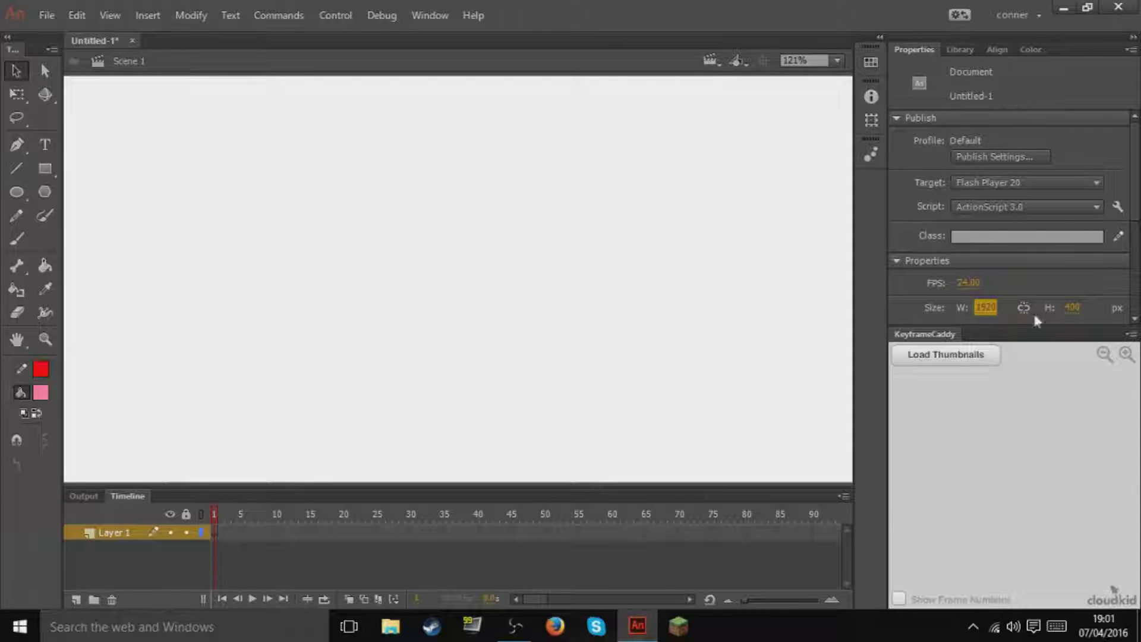
left_click(1074, 307)
key("BackSpace")
type("1080")
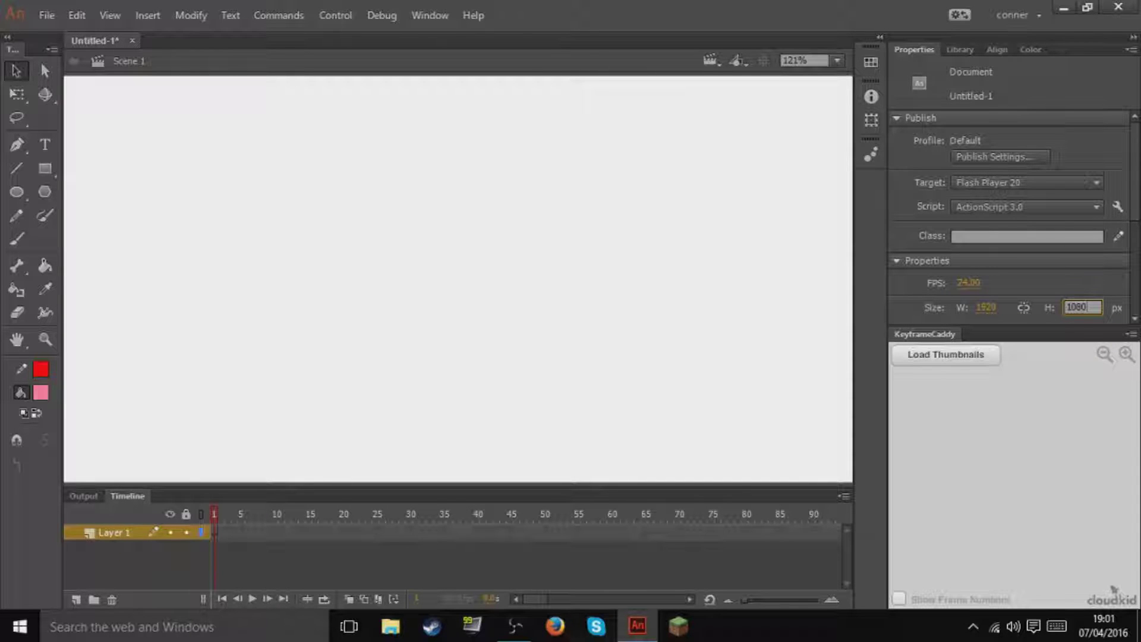
left_click(836, 60)
left_click(838, 82)
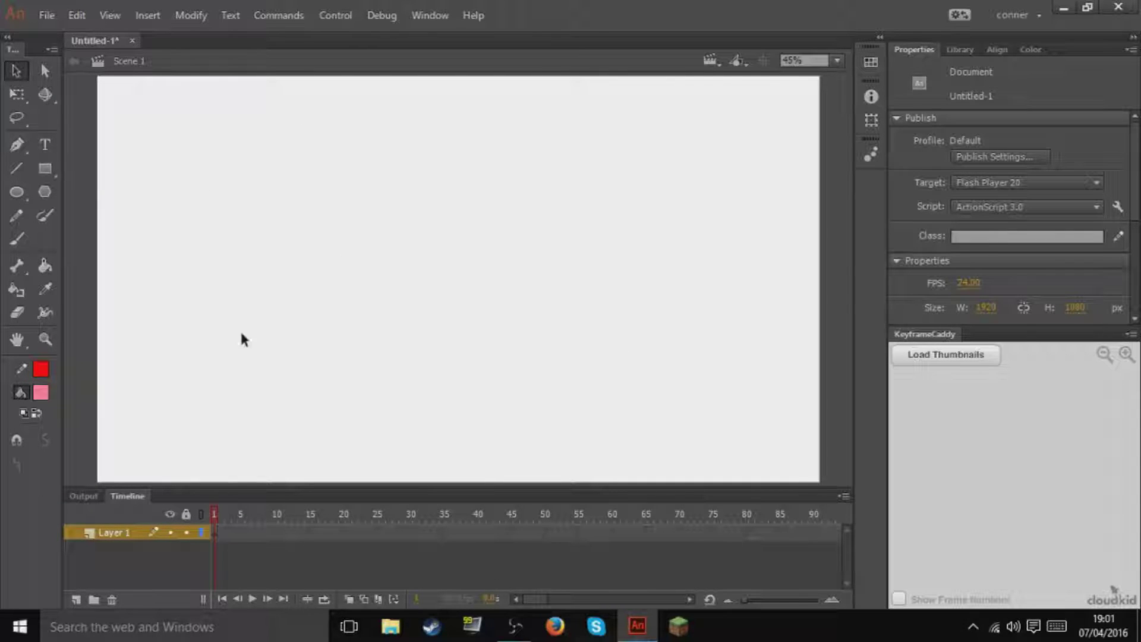
Activate the Brush tool and set its fill colour to black.
left_click_drag(486, 224, 406, 236)
key("b")
left_click(41, 392)
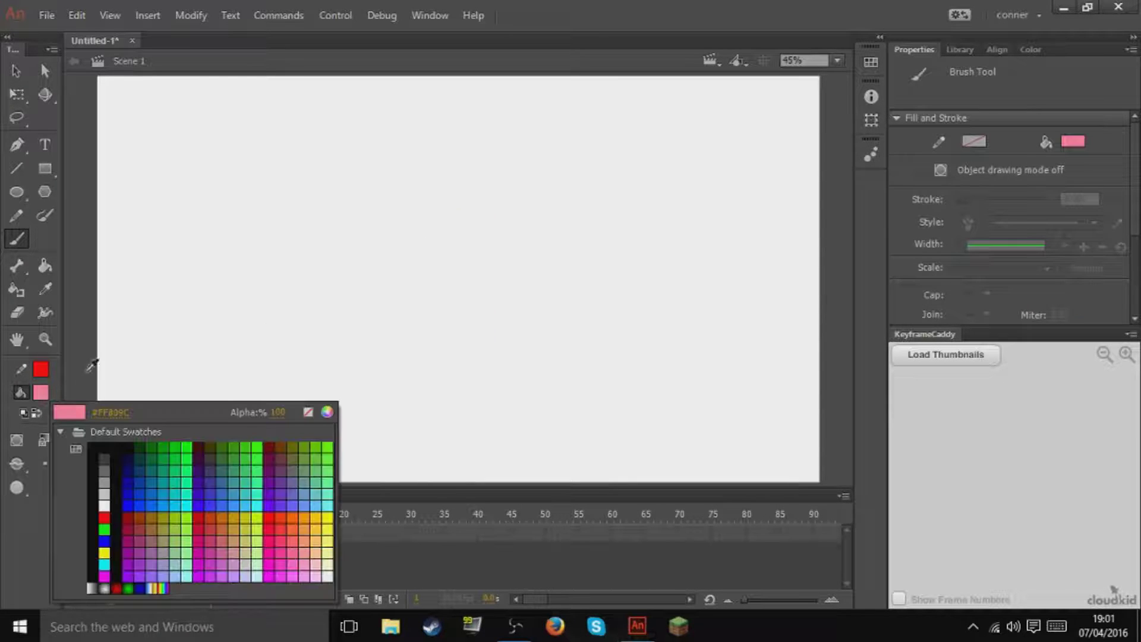
left_click(116, 443)
left_click_drag(917, 337, 956, 341)
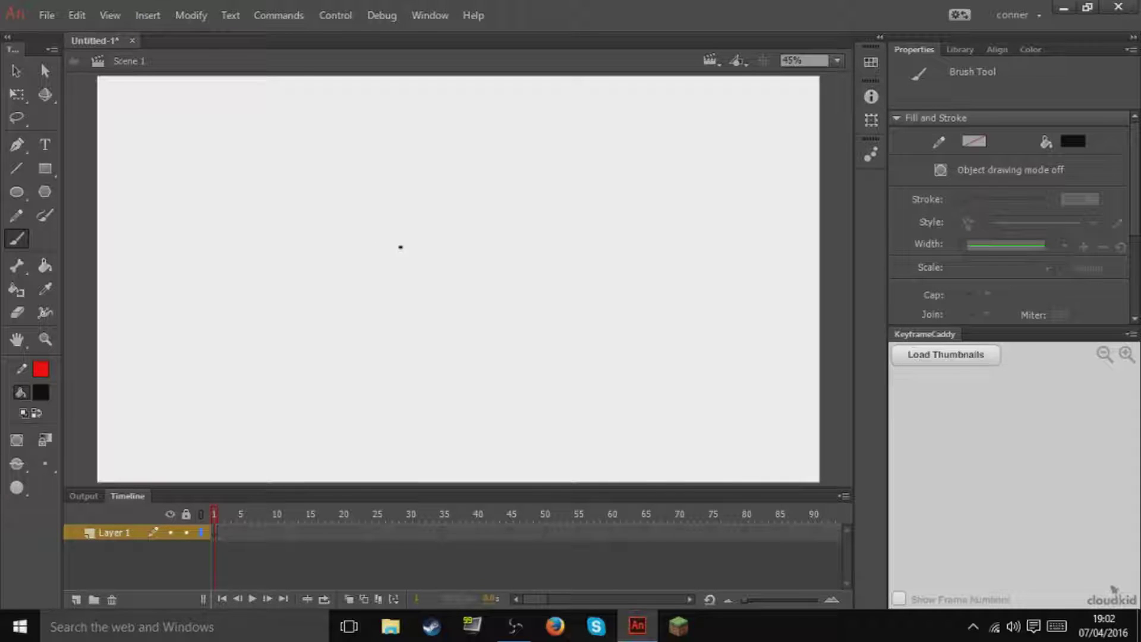
Switch to the desktop, launch Audacity from the software folder and dismiss its welcome message.
left_click(1063, 7)
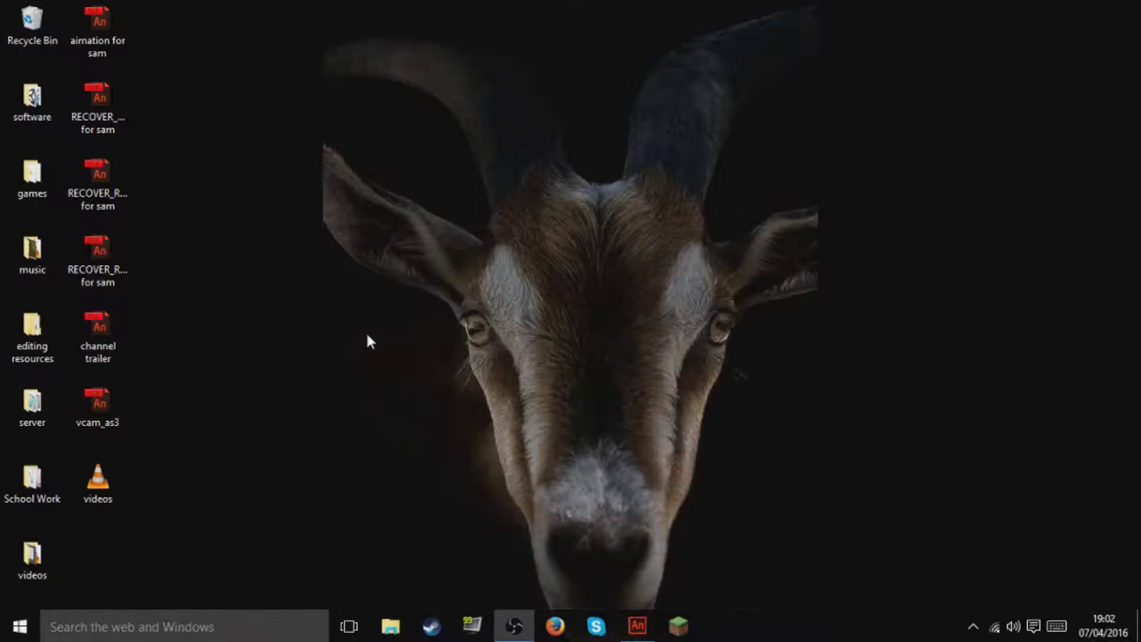
double_click(33, 99)
scroll(477, 302, "down", 1)
scroll(477, 302, "up", 1)
double_click(440, 234)
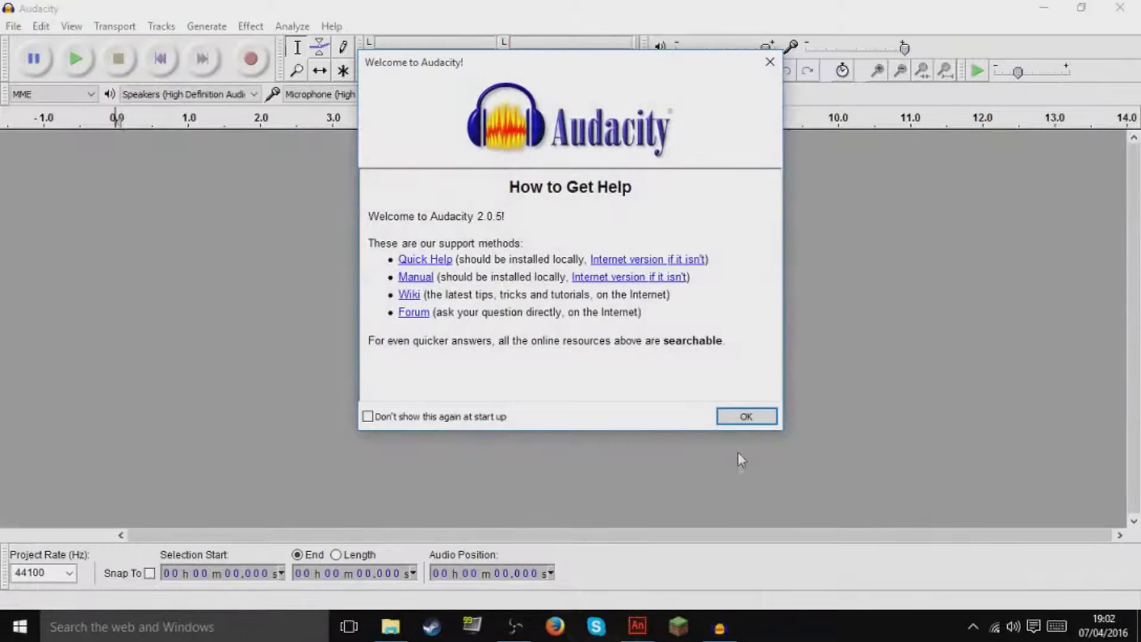
left_click(766, 415)
Close the software folder window and maximize the Audacity window.
left_click_drag(894, 3, 866, 360)
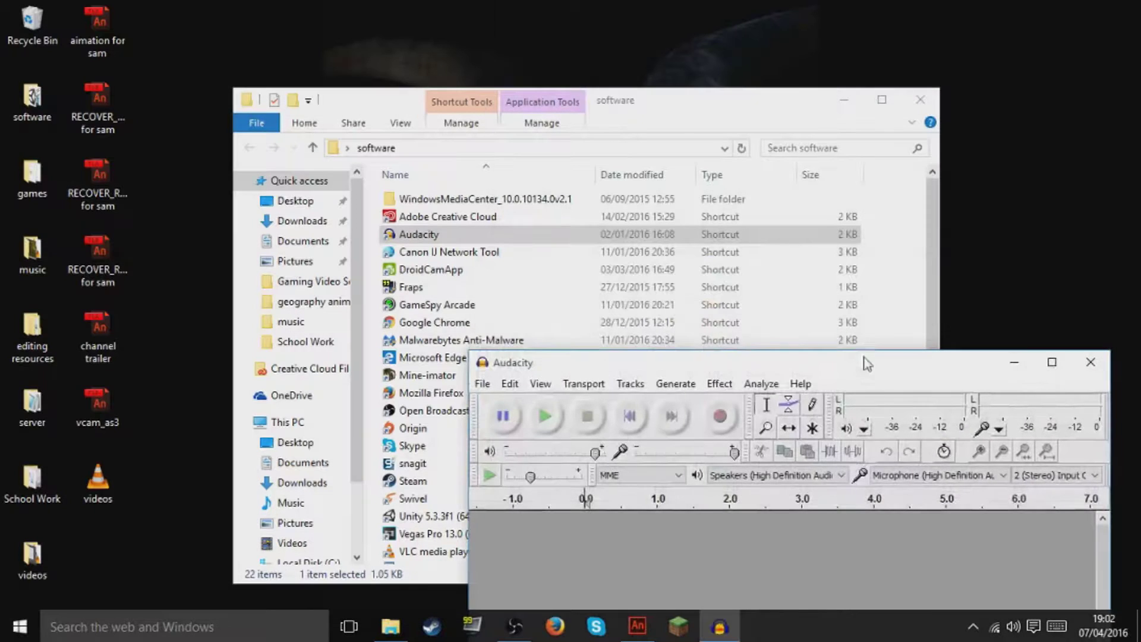
left_click(929, 103)
left_click(931, 109)
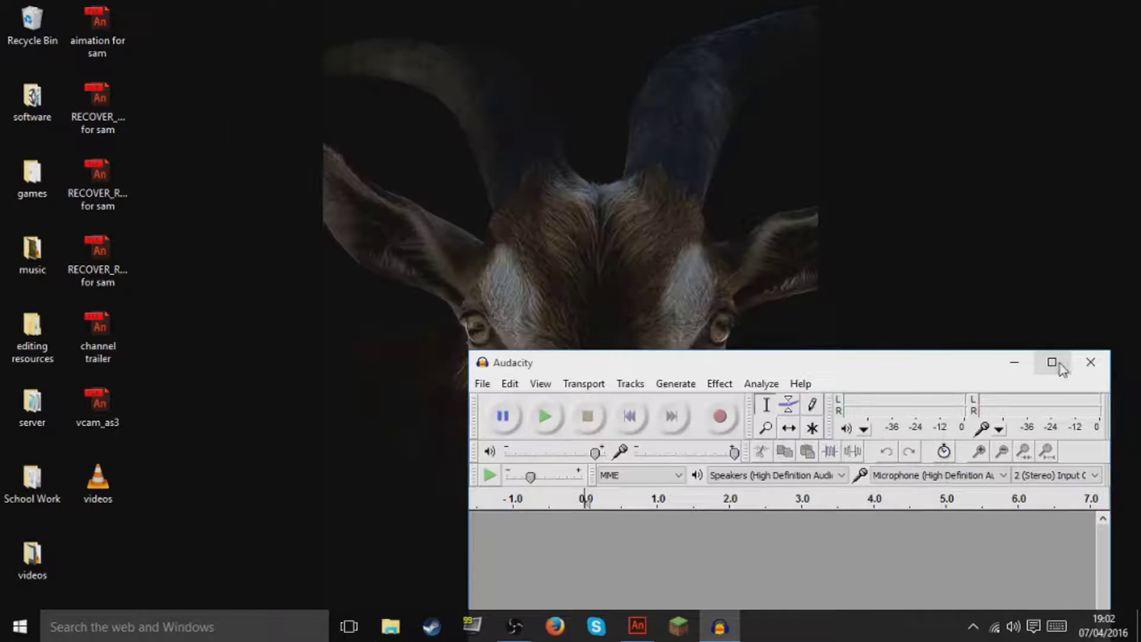
left_click(1052, 362)
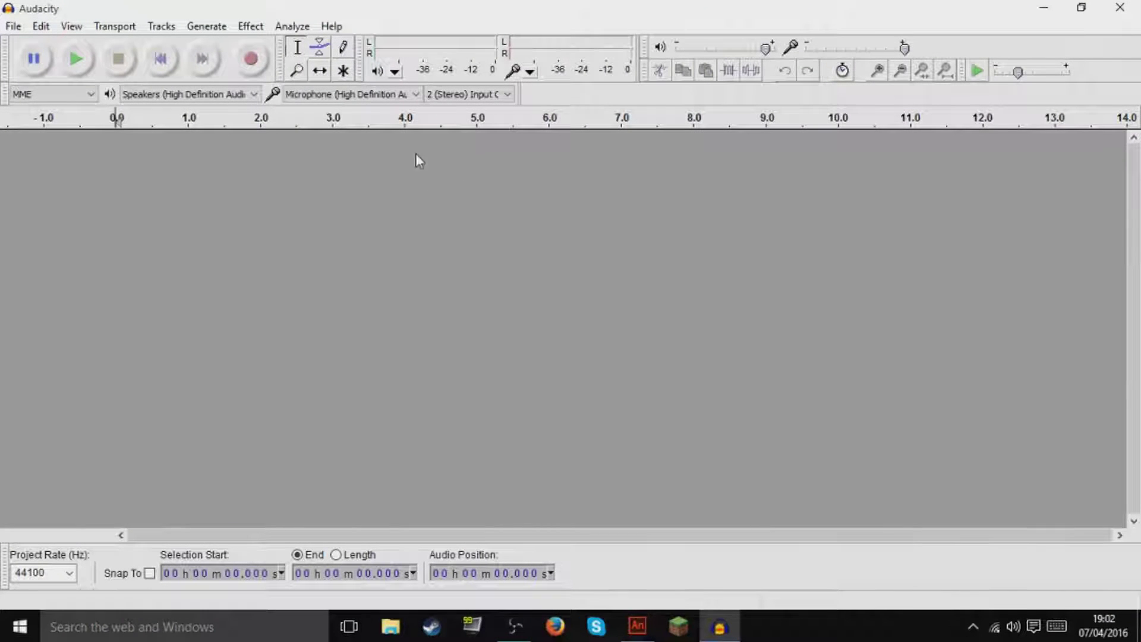
Record a voice clip about 2.5 seconds long and play back its beginning.
left_click(255, 69)
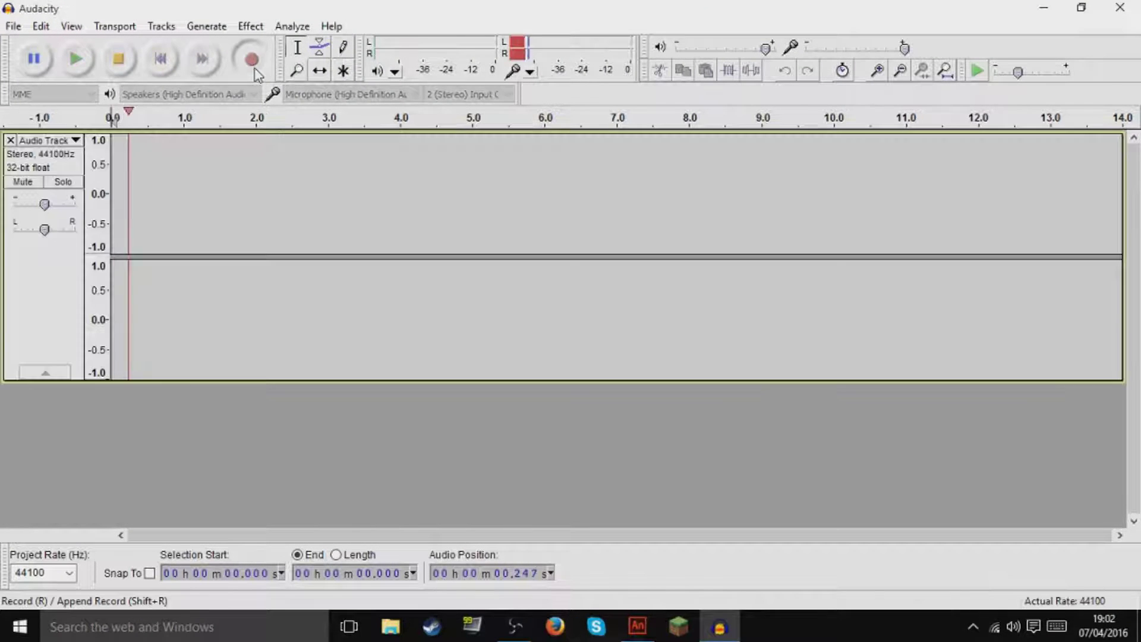
left_click(118, 59)
left_click(83, 57)
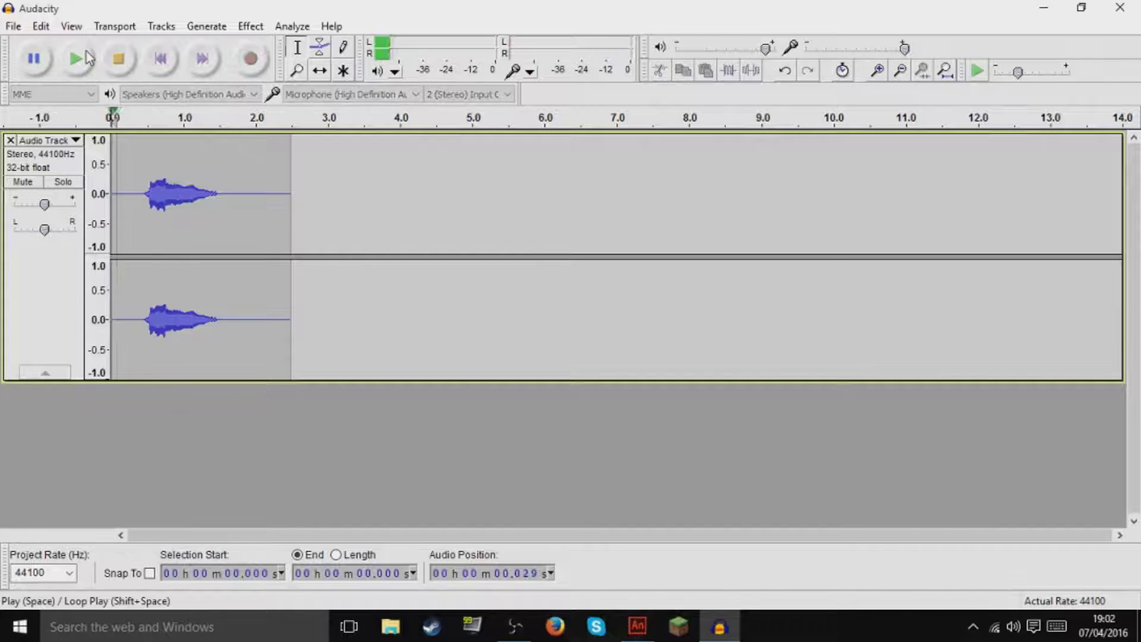
left_click(118, 63)
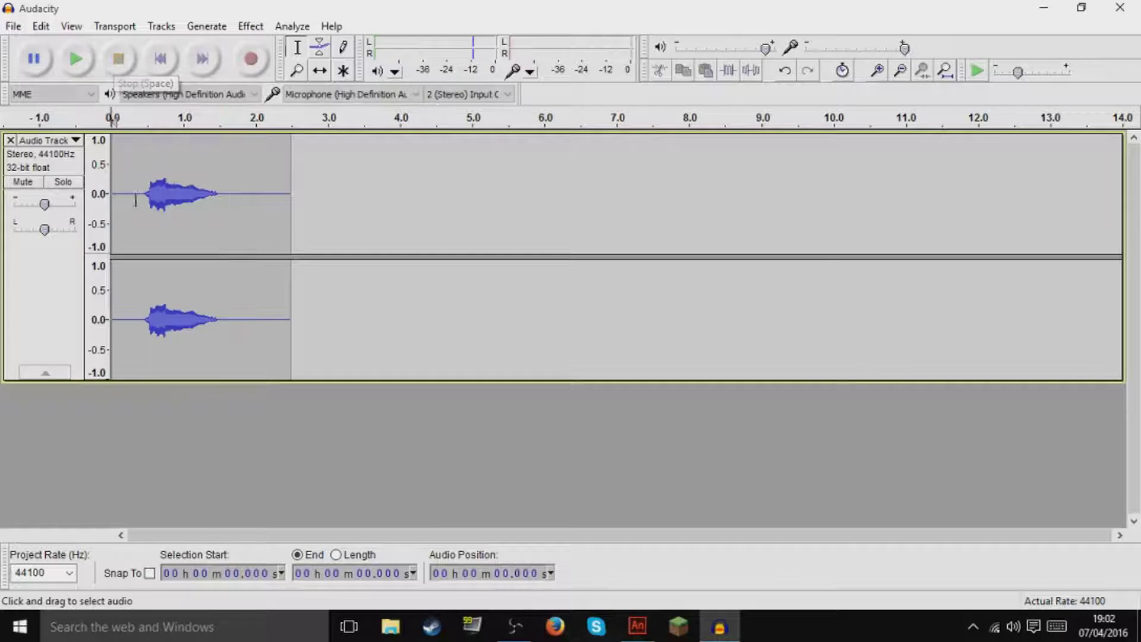
Trim the recording by deleting the first 0.43 seconds of silence and the silence after the voice.
left_click_drag(142, 203, 91, 206)
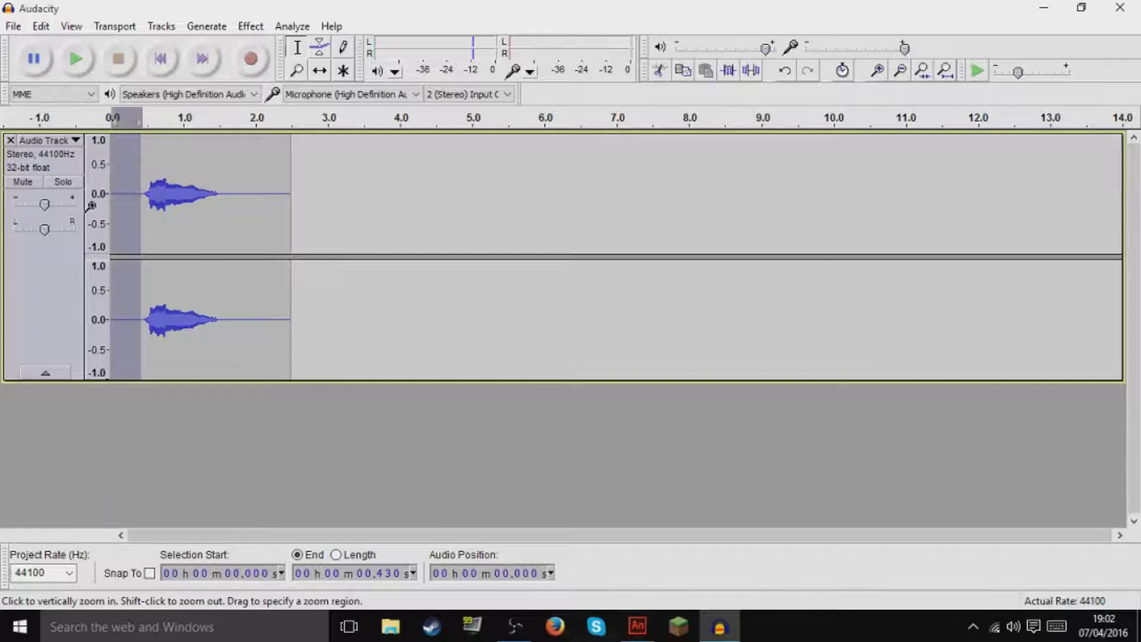
key("Delete")
left_click_drag(187, 195, 257, 202)
key("Delete")
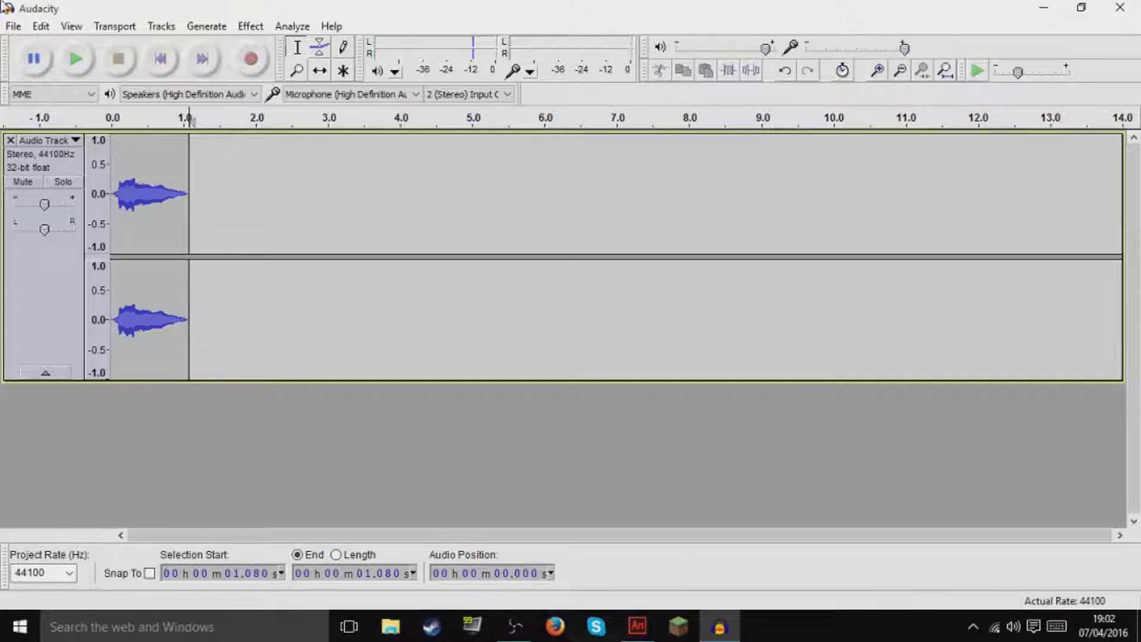
Export the audio to the Desktop as a 16-bit PCM WAV file named hello, leaving the metadata empty.
left_click(13, 26)
left_click(73, 254)
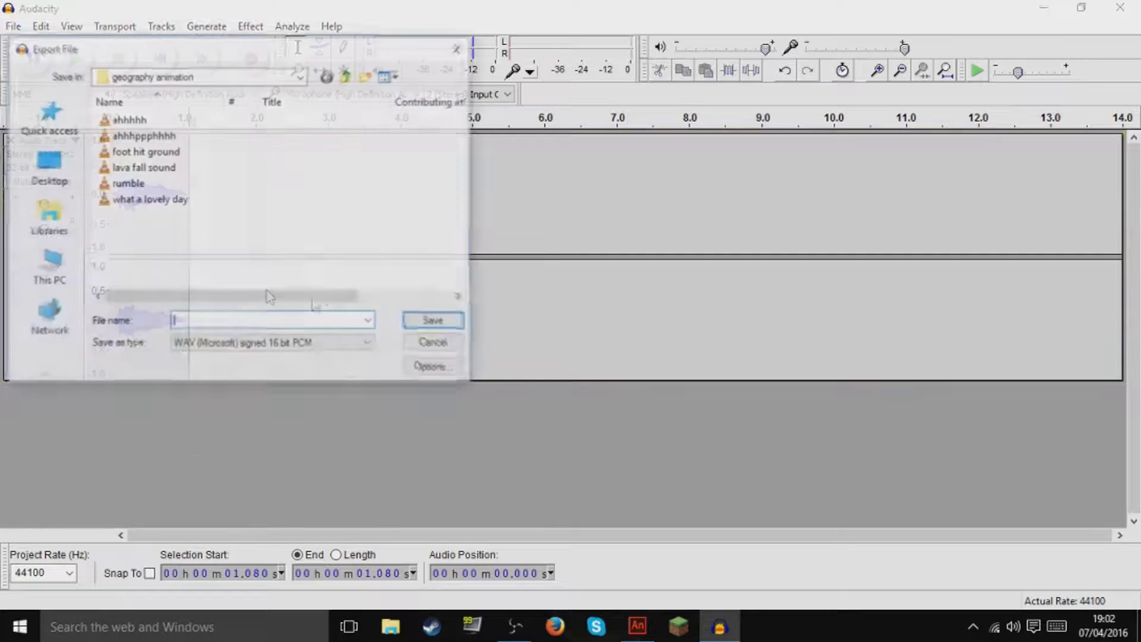
left_click(49, 220)
left_click(64, 182)
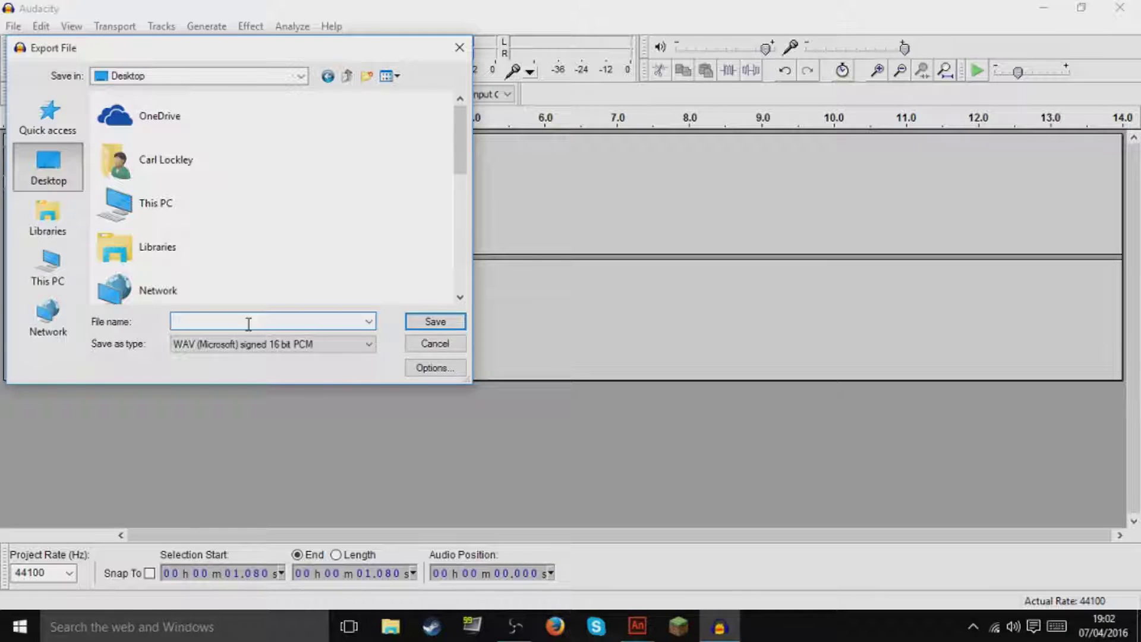
type("helolo")
key("Return")
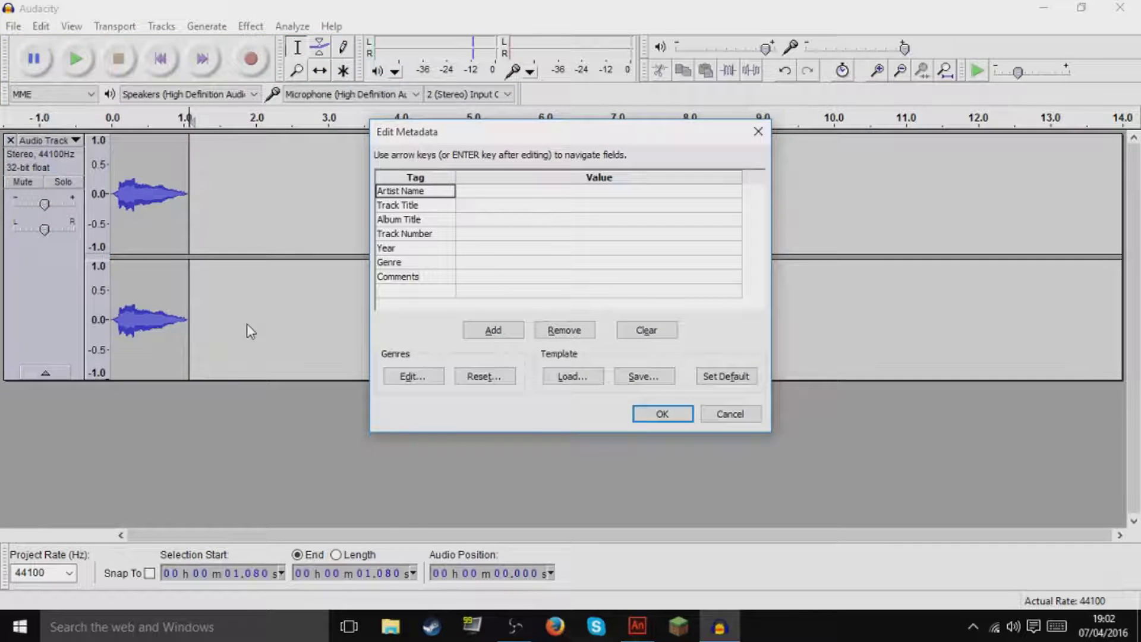
key("Return")
Close Audacity without saving the project and switch back to Adobe Animate.
left_click(1119, 8)
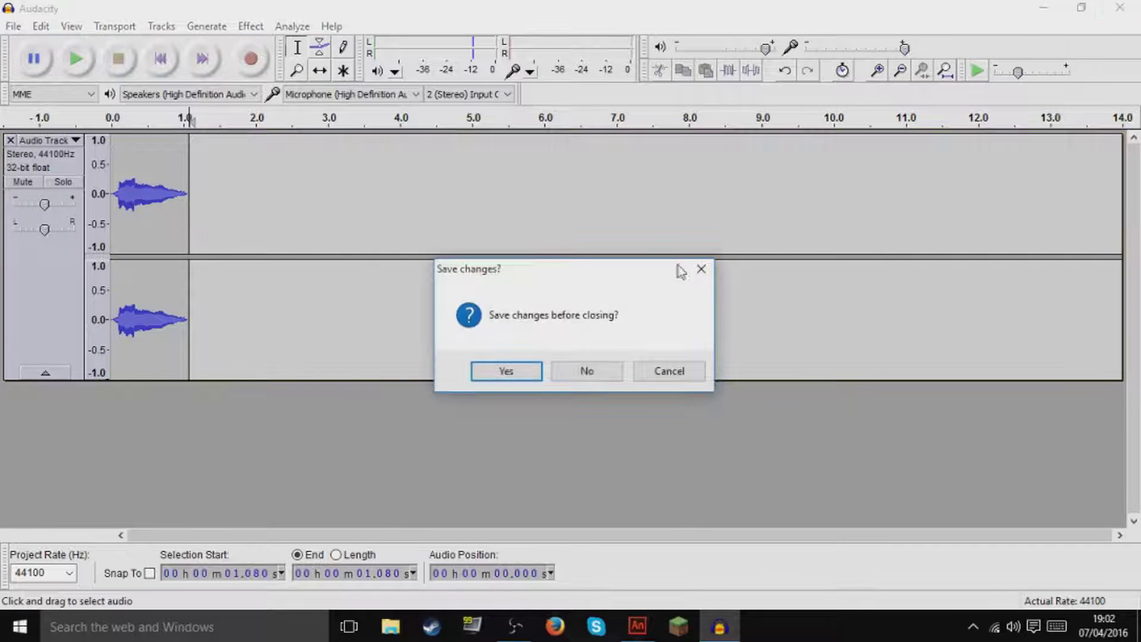
left_click(585, 371)
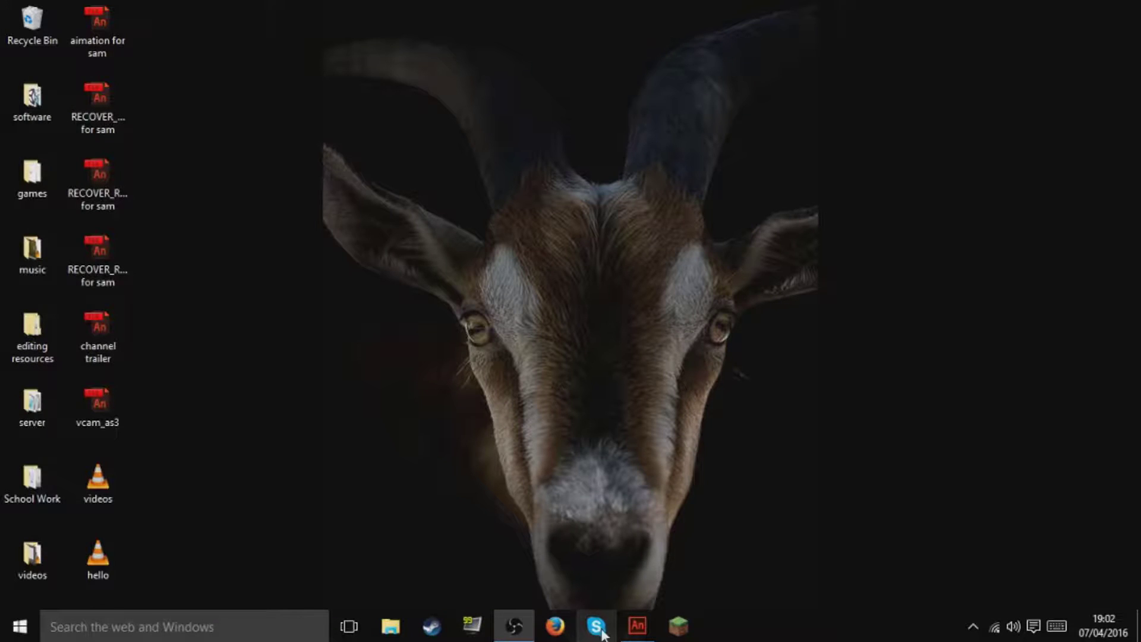
left_click(637, 625)
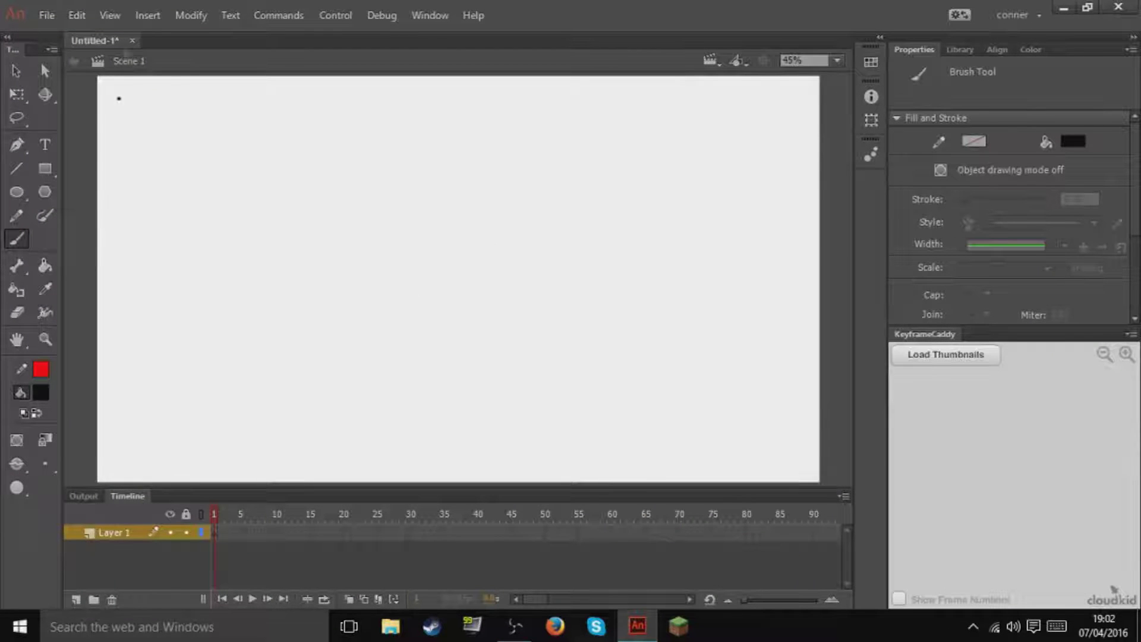
Move the Animate window aside, bring the hello audio file from the desktop onto the stage, and maximize the window again.
left_click(47, 15)
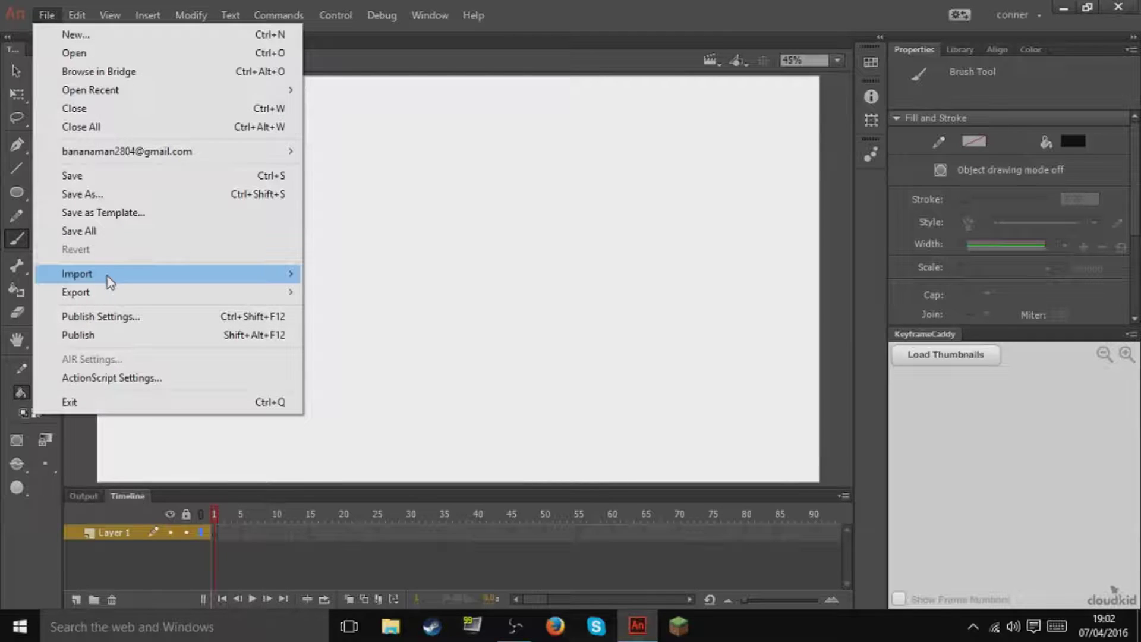
left_click(664, 33)
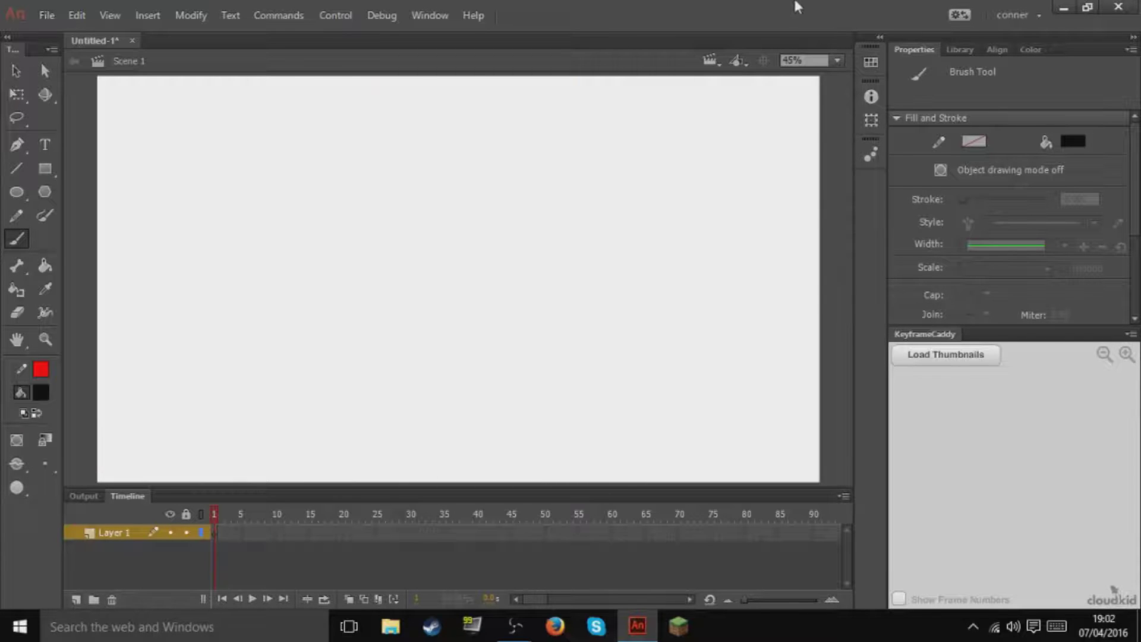
left_click(1087, 7)
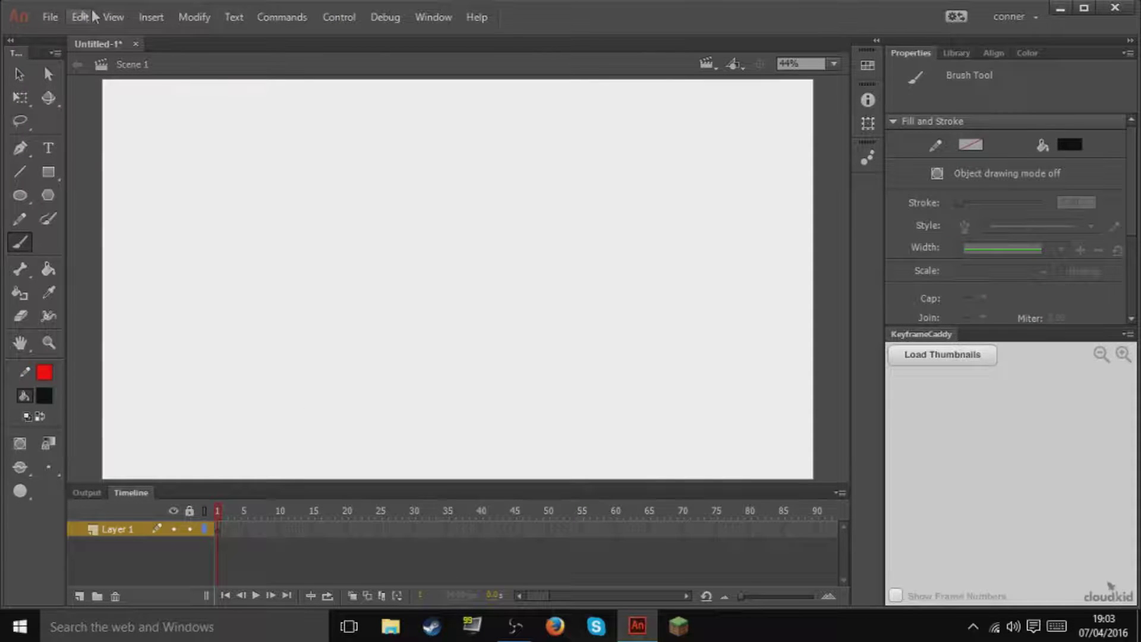
left_click(50, 17)
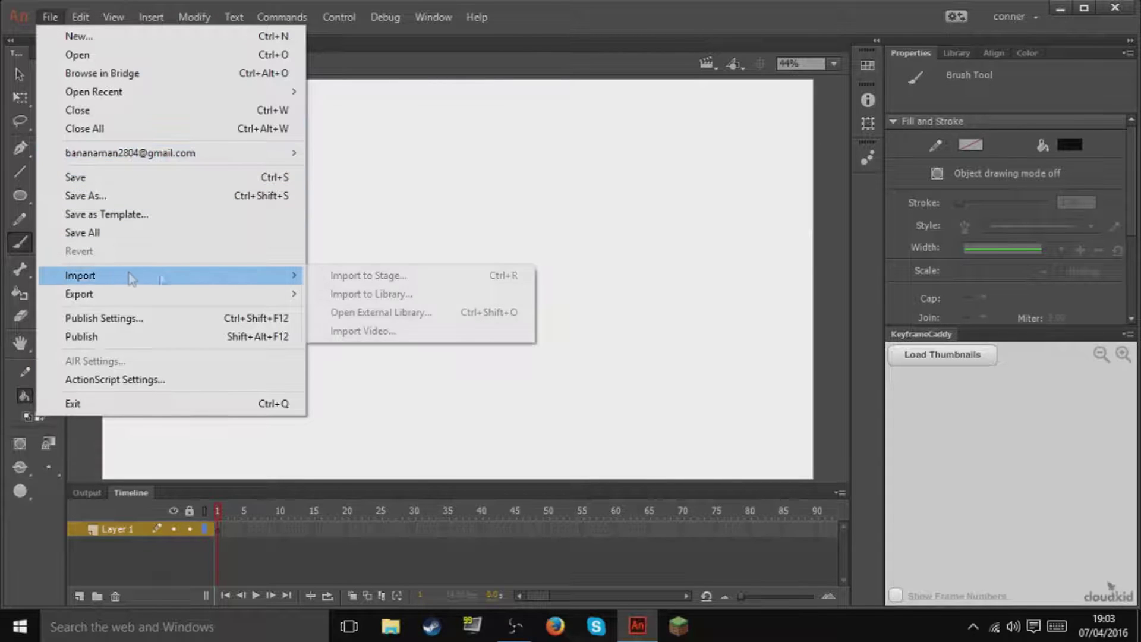
left_click(828, 7)
mouse_move(828, 7)
left_mouse_down()
mouse_move(822, 28)
mouse_move(892, 268)
mouse_move(970, 143)
mouse_move(967, 113)
left_mouse_up()
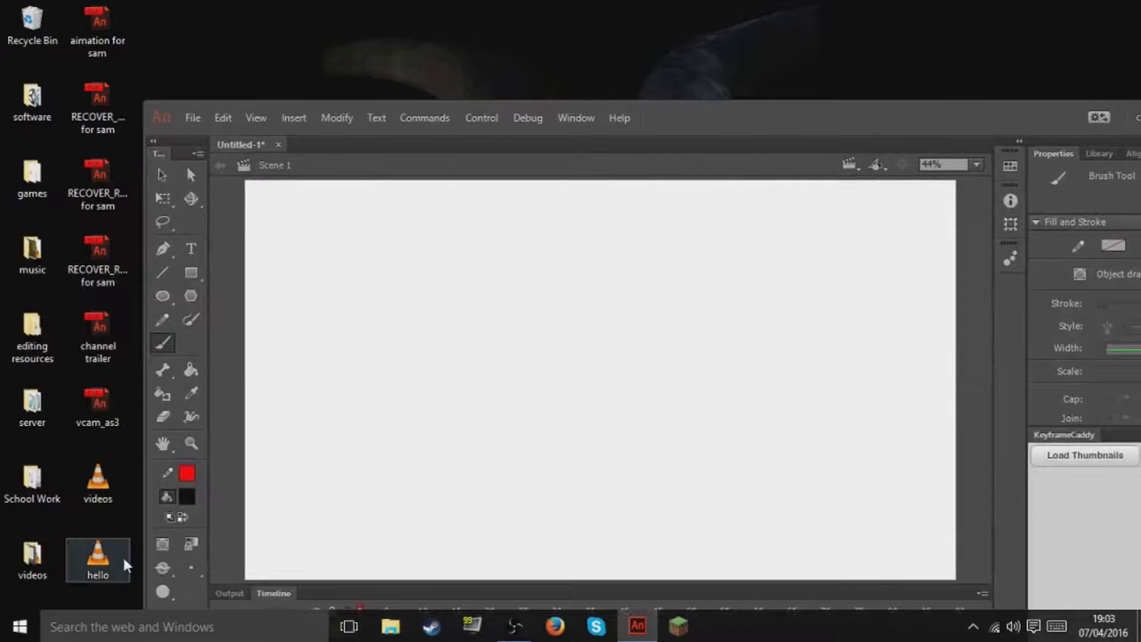
left_click_drag(103, 552, 315, 469)
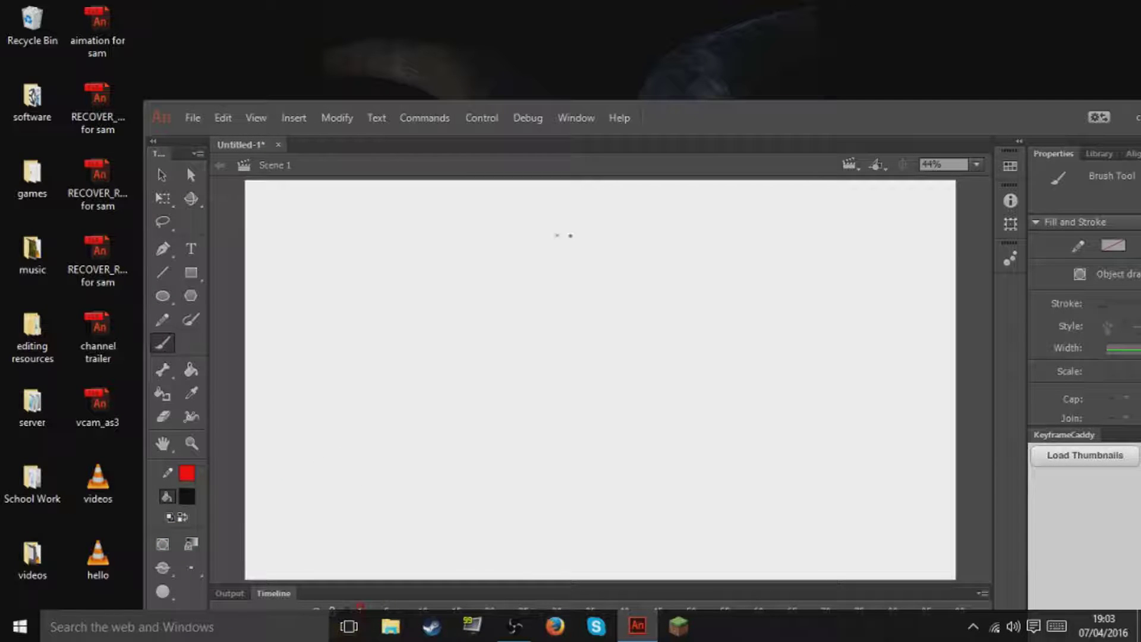
left_click_drag(716, 119, 649, 5)
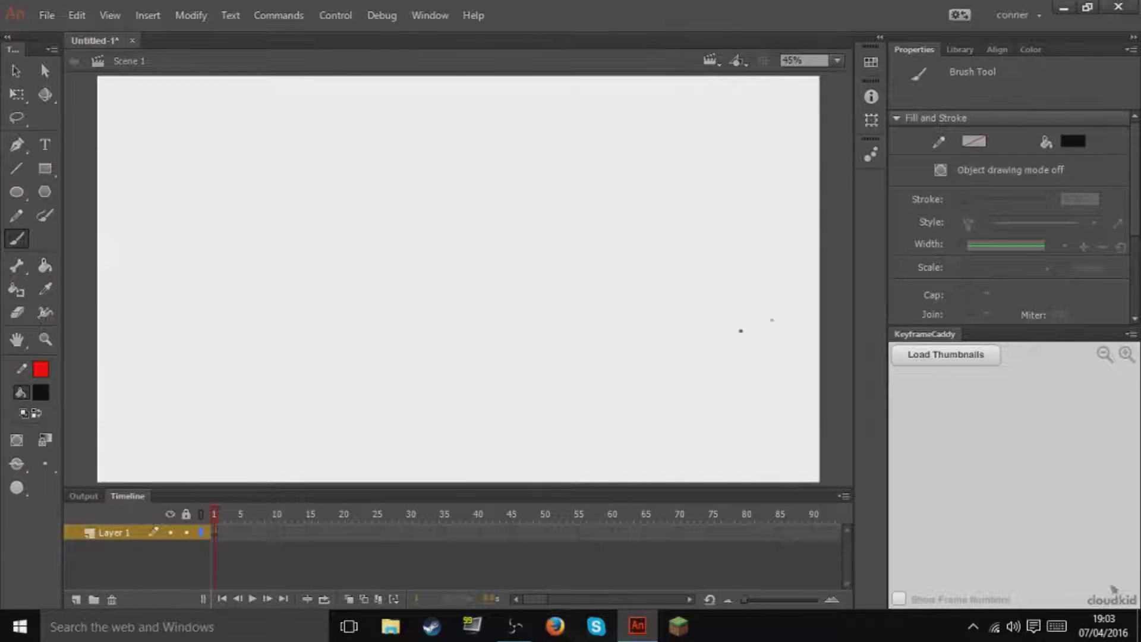
Check the sound effect options of frame 1 and set the frame's sound to None.
left_click(217, 530)
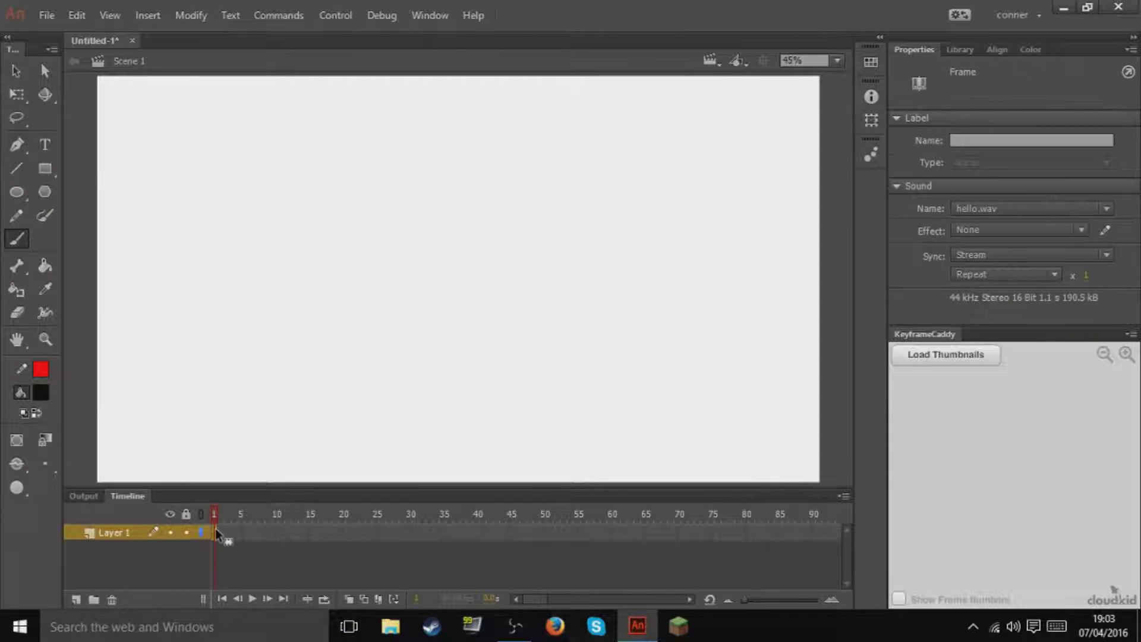
right_click(215, 528)
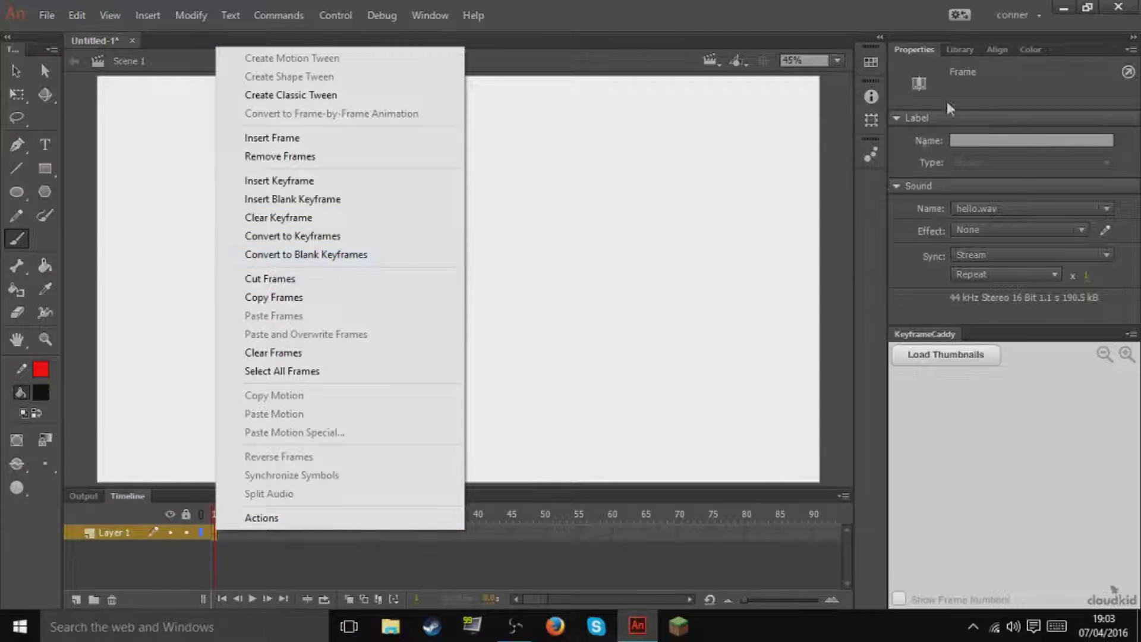
left_click(981, 226)
left_click(981, 226)
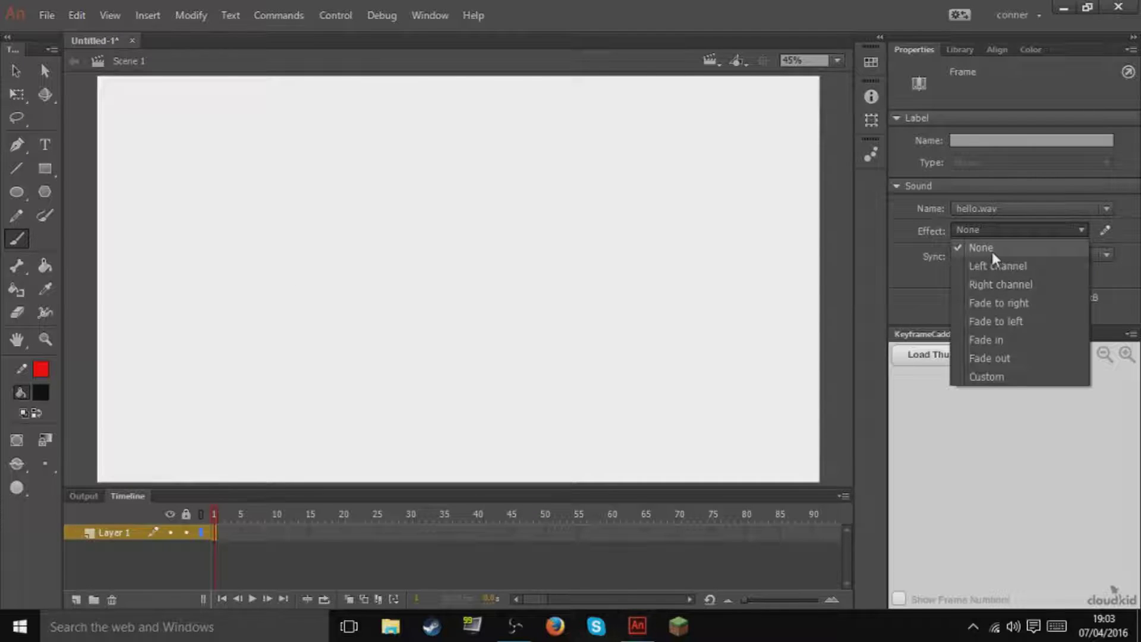
left_click(993, 252)
left_click(991, 209)
left_click(992, 224)
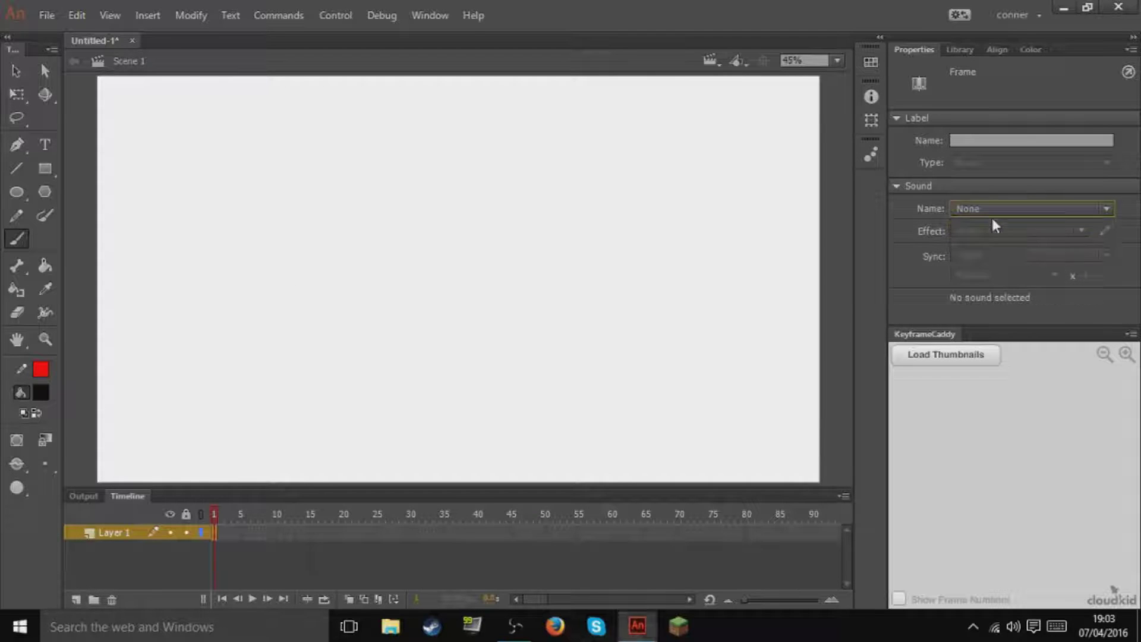
Place the hello.wav sound from the library onto the stage at frame 1.
left_click(956, 50)
left_click(961, 239)
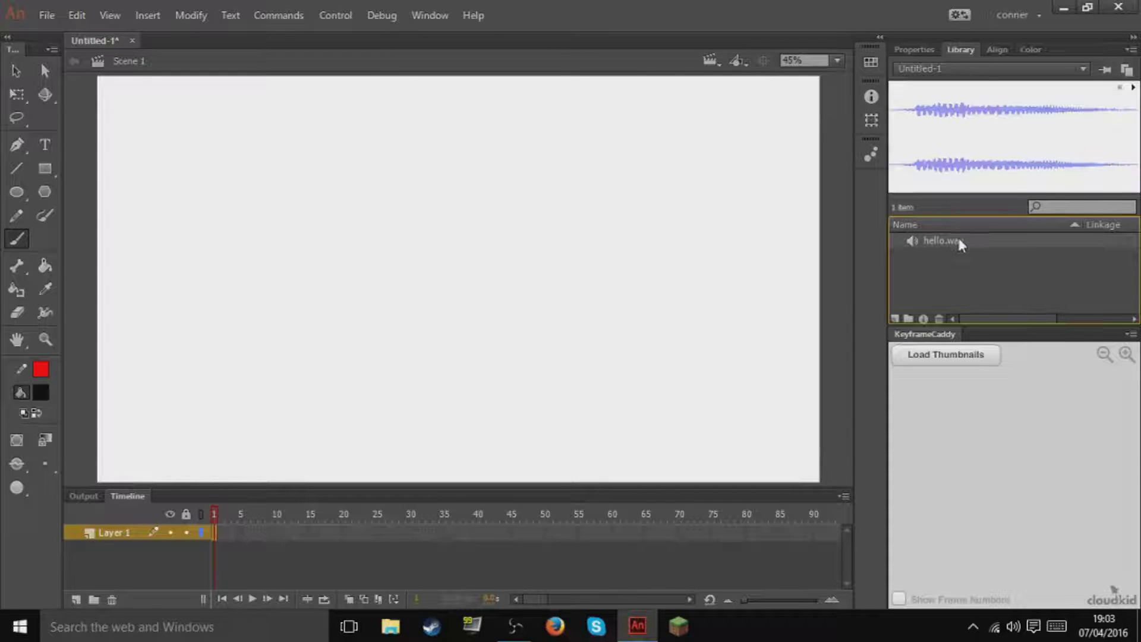
left_click_drag(915, 116, 486, 273)
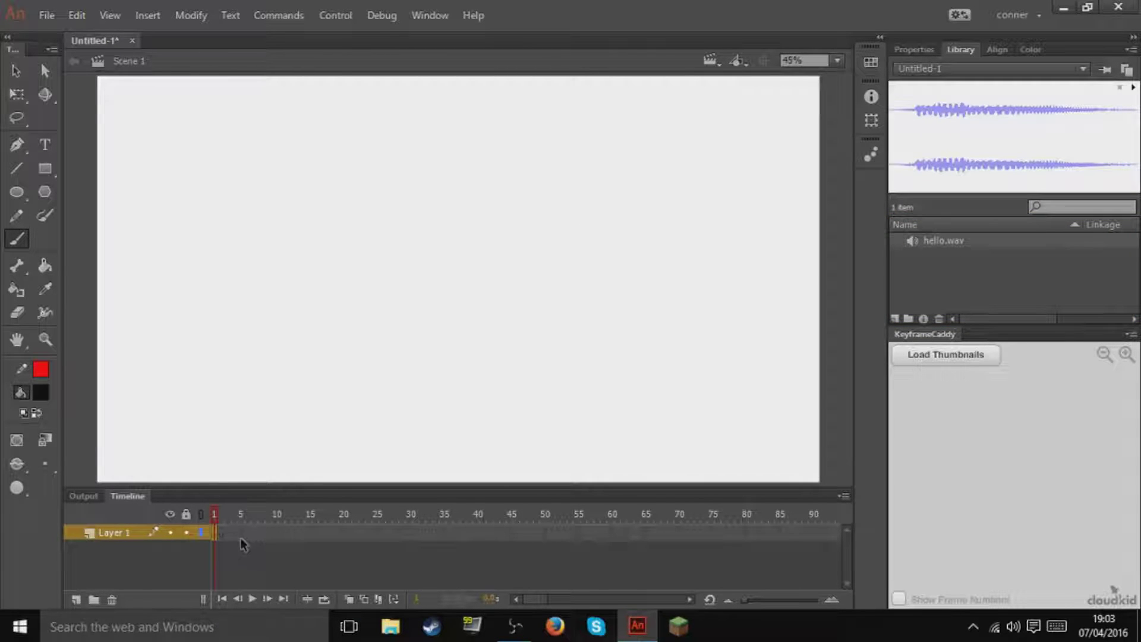
Extend Layer 1 to frame 8 with inserted frames and display the document properties.
key("F5")
key("F5")
key("F5")
key("F5")
key("F5")
left_click(903, 50)
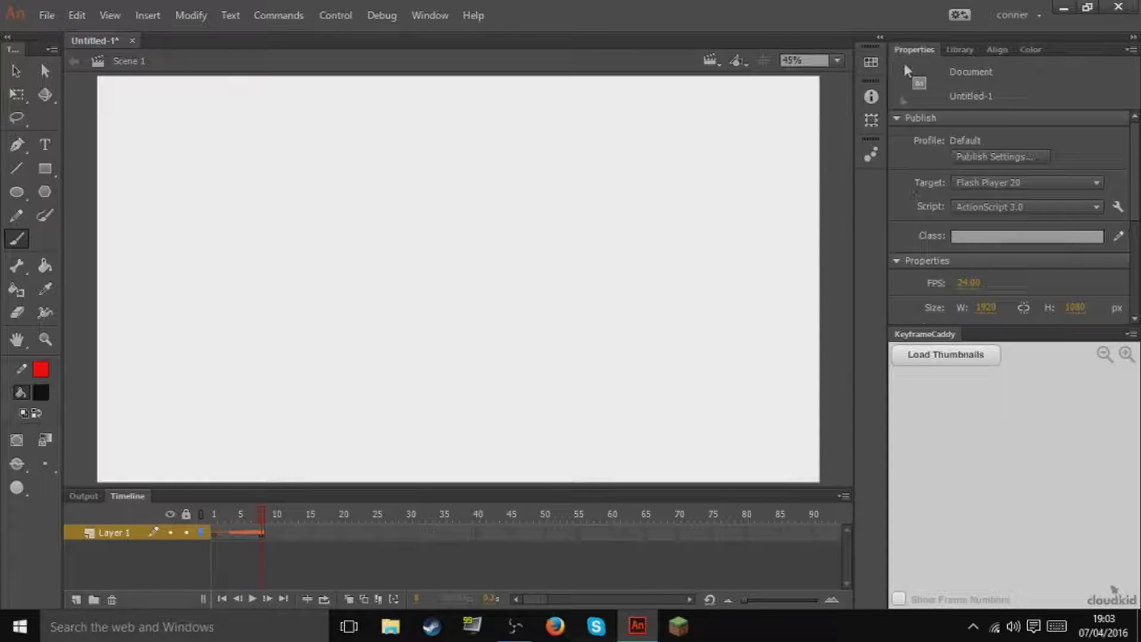
Extend Layer 1 with inserted frames to about frame 31 so the timeline covers the whole voice waveform.
left_click(247, 533)
left_click_drag(244, 510, 265, 509)
key("F5")
key("F5")
key("F5")
key("F5")
key("F5")
key("F5")
key("F5")
key("F5")
key("F5")
key("F5")
key("F5")
key("F5")
key("F5")
key("F5")
key("F5")
key("F5")
key("F5")
key("F5")
key("F5")
key("F5")
key("F5")
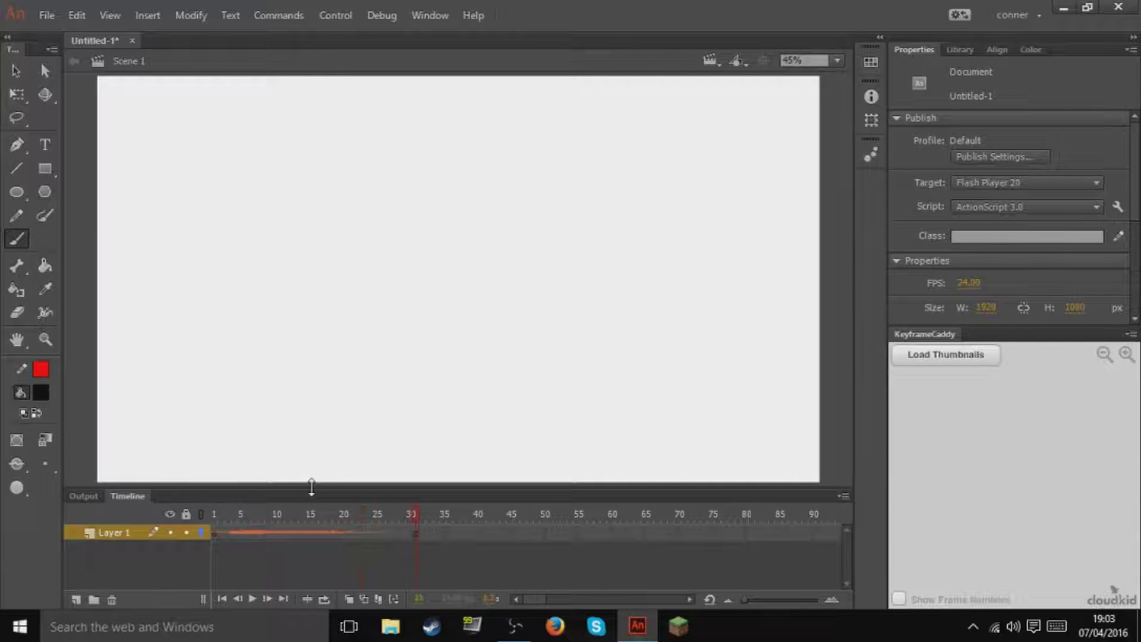
Remove the surplus frames so Layer 1 ends at frame 26, and lock the layer.
key("shift+F5")
key("shift+F5")
key("shift+F5")
key("shift+F5")
left_click_drag(379, 506, 198, 502)
left_click(186, 533)
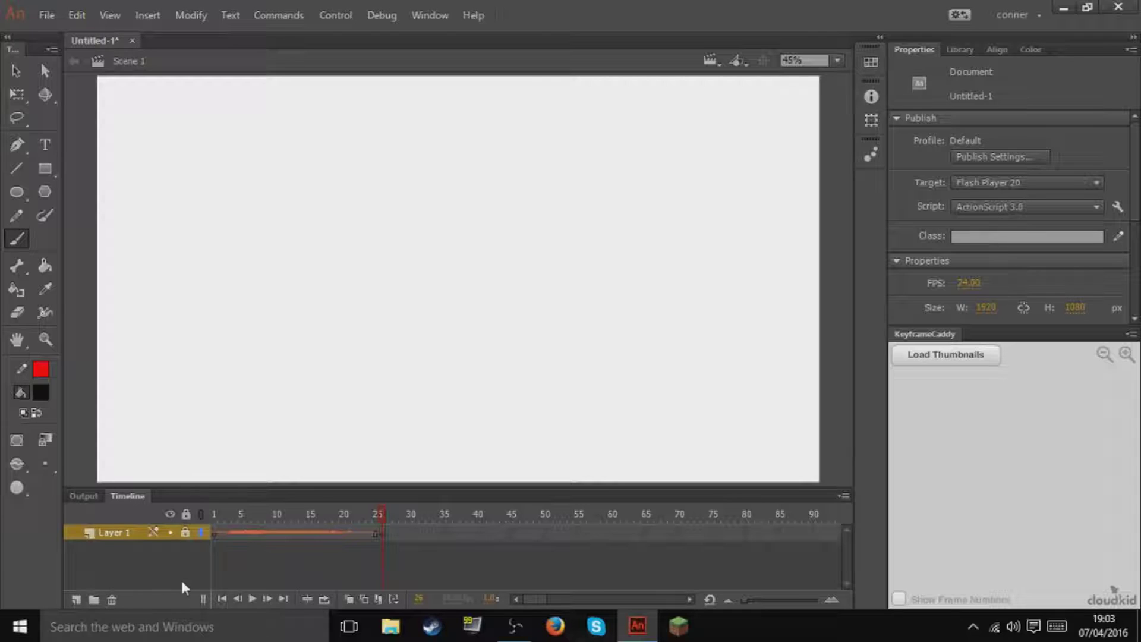
Play the voice clip on the timeline and return to frame 1.
key("Return")
key("Return")
left_click(216, 515)
left_click(170, 532)
key("Return")
left_click(213, 514)
Add a new layer, place it below Layer 1, and go to frame 1.
left_click(76, 599)
left_click_drag(133, 544, 137, 530)
left_click(213, 514)
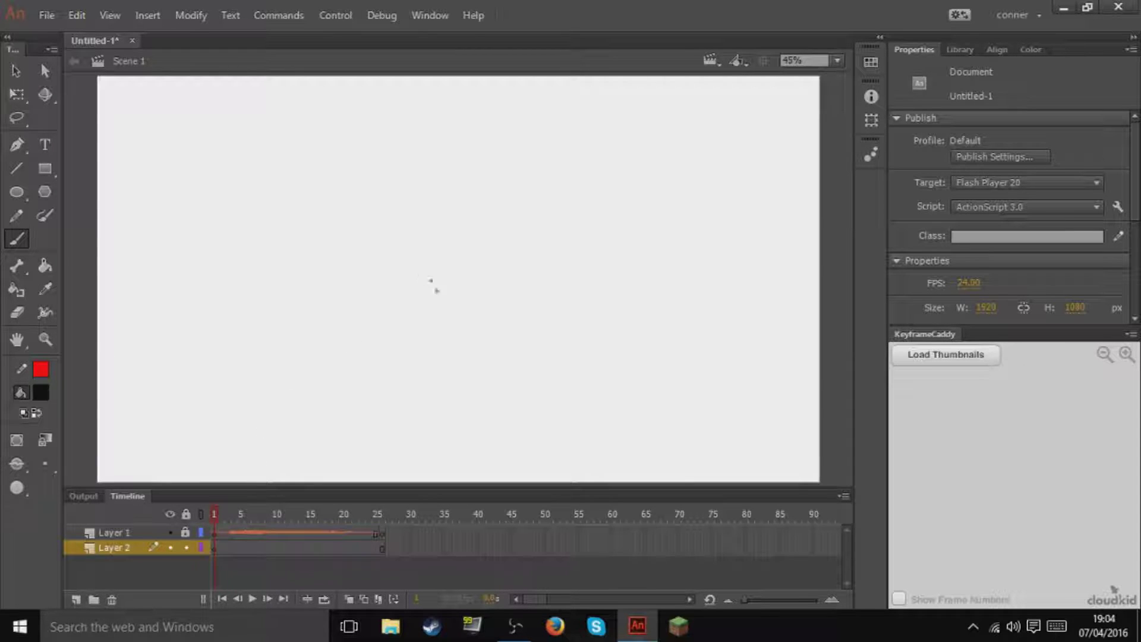
Brush a thin, nearly closed mouth with a teeth line on frame 1 of Layer 2 and fill its lower part black.
mouse_move(475, 279)
left_mouse_down()
mouse_move(348, 282)
mouse_move(391, 293)
mouse_move(474, 279)
left_mouse_up()
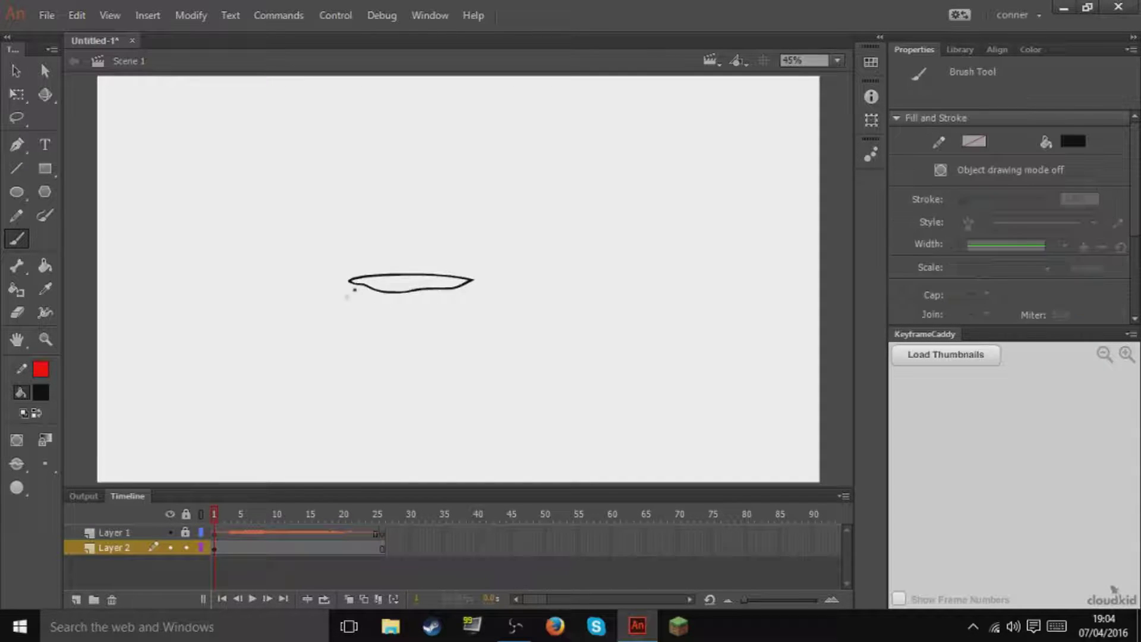
left_click_drag(358, 282, 467, 281)
key("k")
left_click(387, 289)
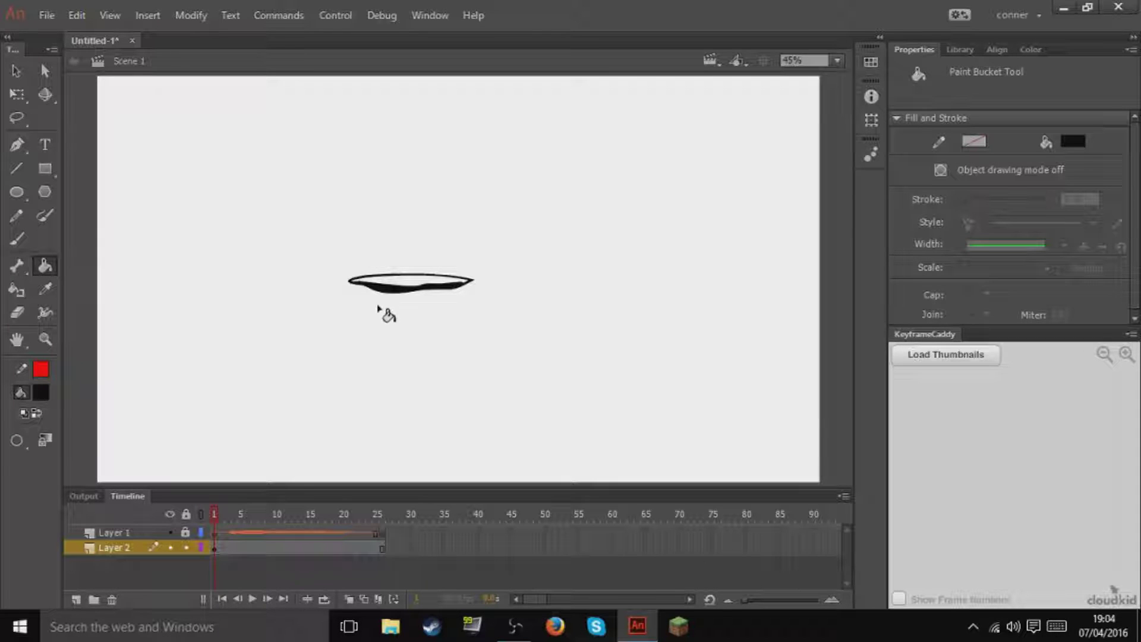
key("b")
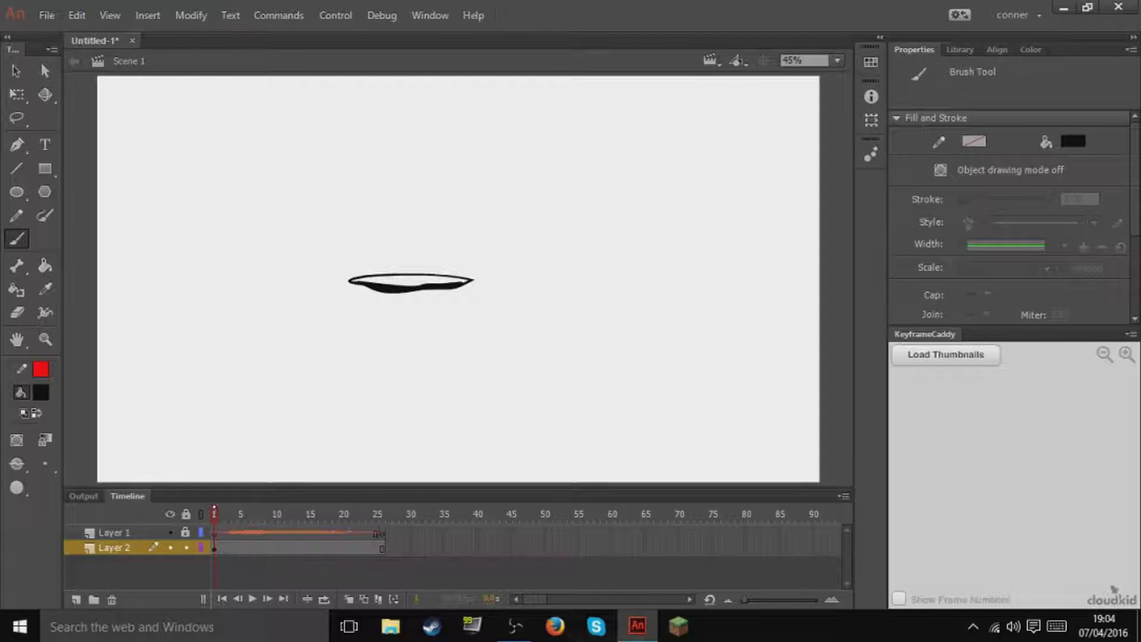
Insert a blank keyframe at frame 2, enable Onion Skin, draw a slightly more open mouth and fill its lower part black.
left_click_drag(215, 512, 215, 514)
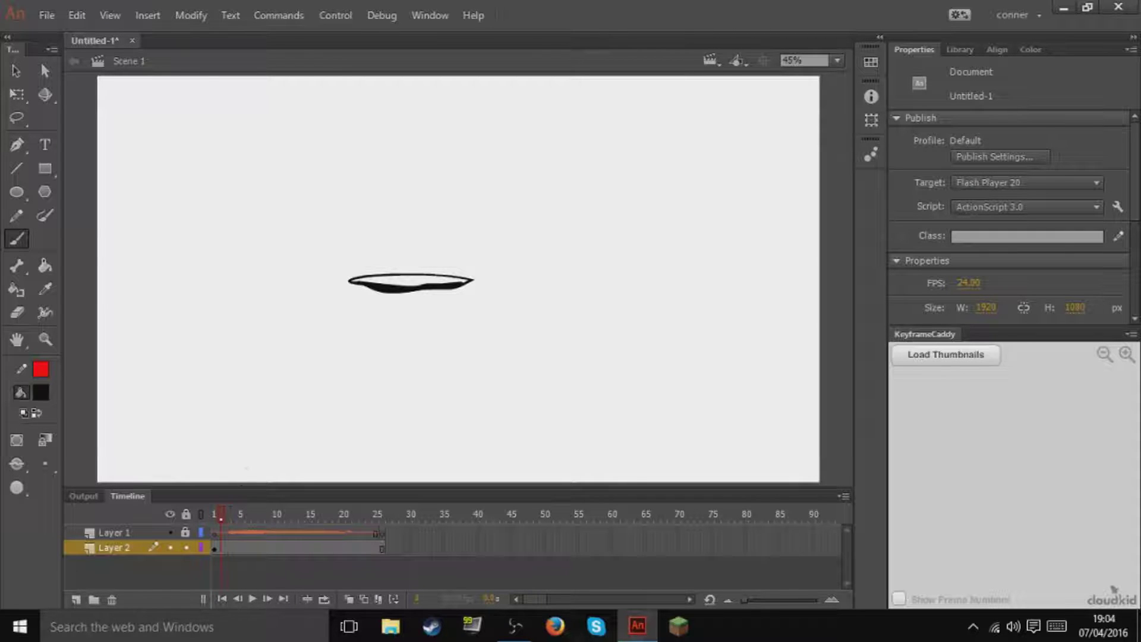
key("F7")
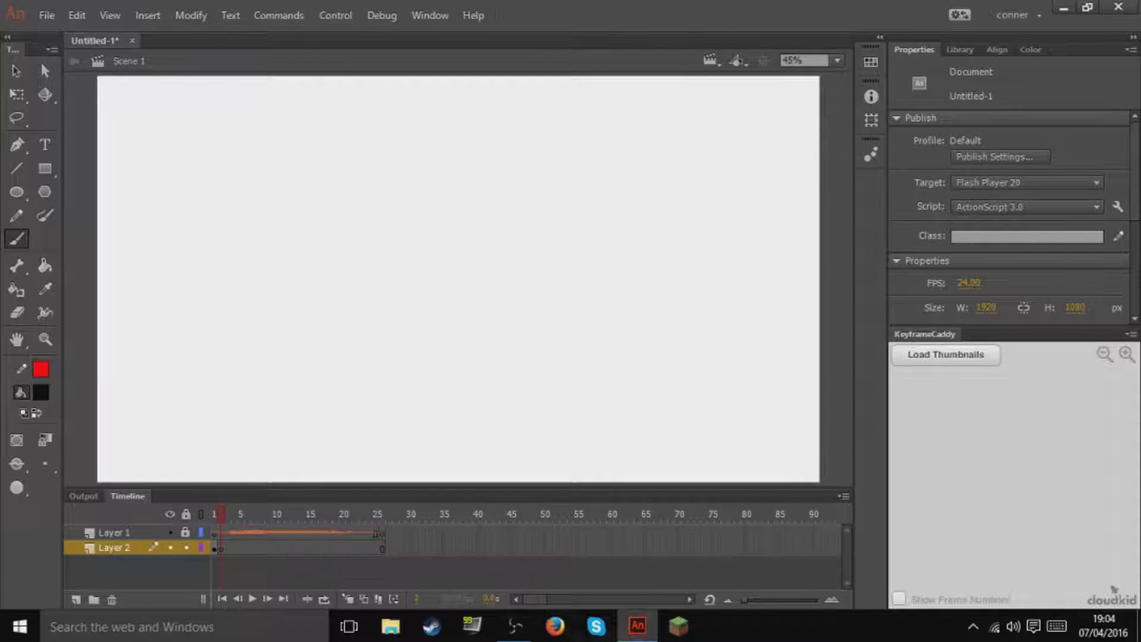
left_click(349, 599)
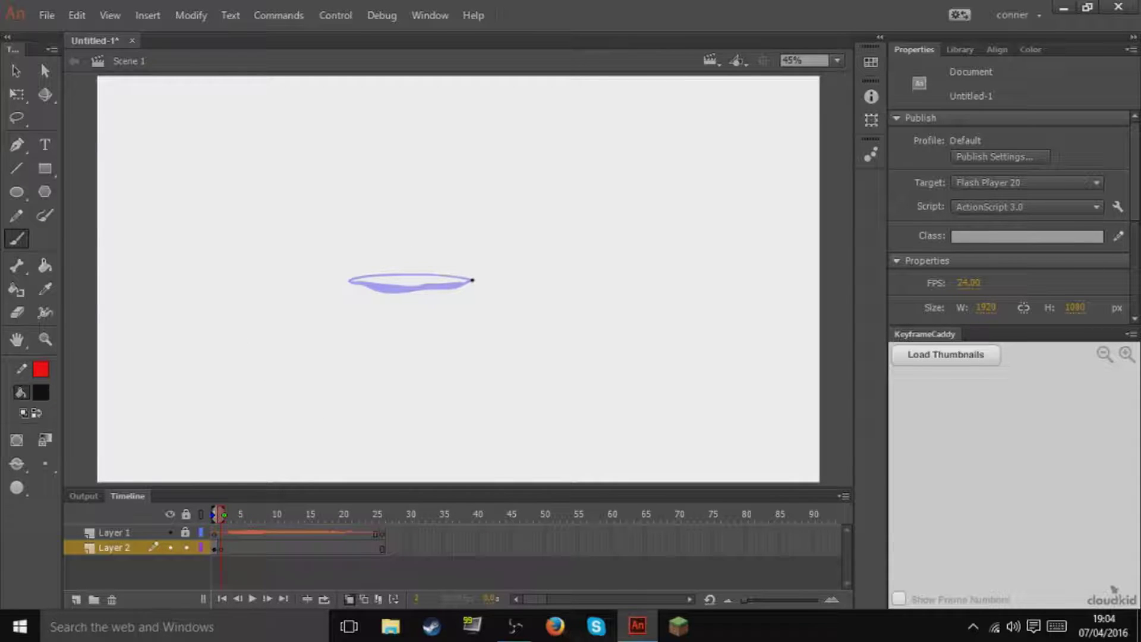
mouse_move(473, 281)
left_mouse_down()
mouse_move(350, 280)
mouse_move(391, 299)
mouse_move(472, 283)
left_mouse_up()
left_click_drag(348, 284, 470, 281)
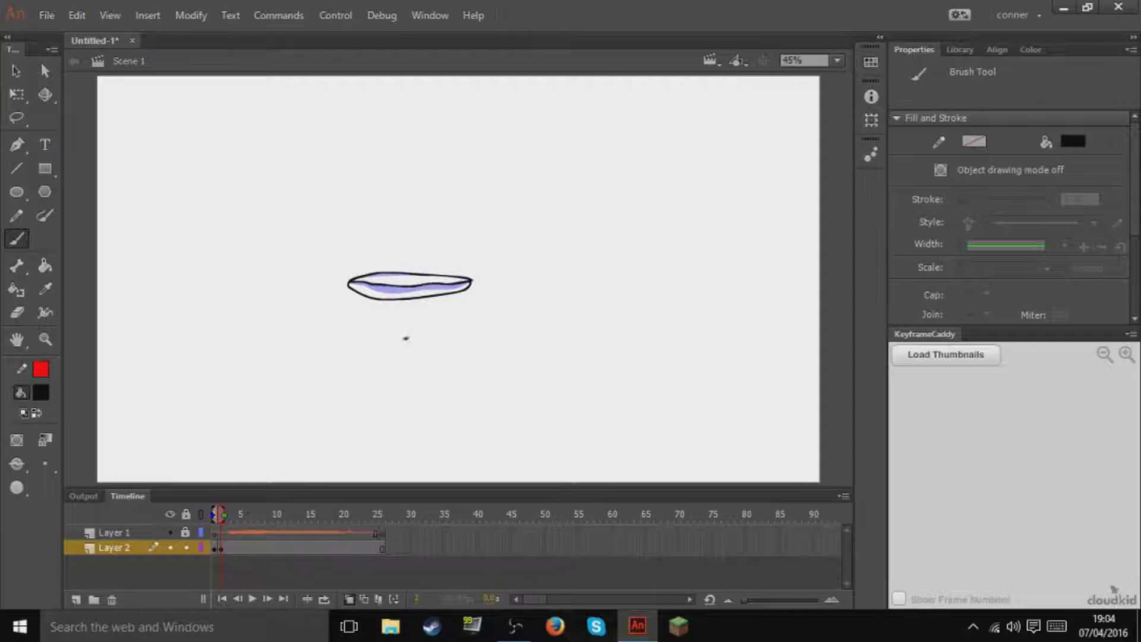
key("k")
left_click(404, 293)
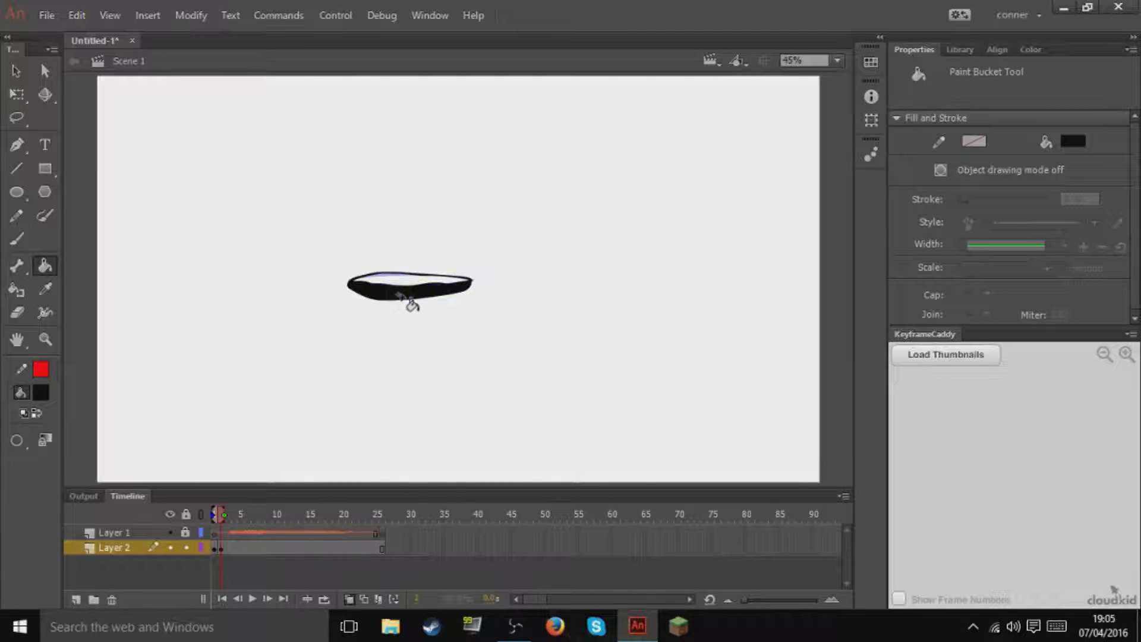
key("b")
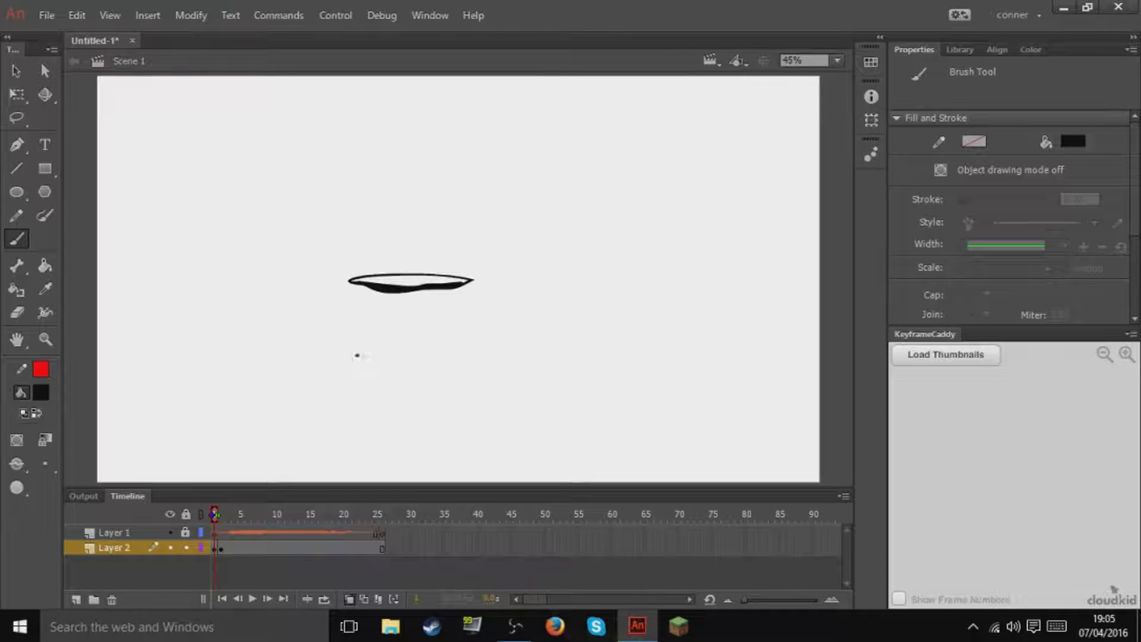
Sketch a jaw hinge diagram with an arrow beside the mouth on frame 1, and erase the sketch.
mouse_move(570, 245)
left_mouse_down()
mouse_move(683, 255)
mouse_move(656, 288)
mouse_move(576, 324)
mouse_move(596, 328)
mouse_move(587, 283)
mouse_move(607, 269)
mouse_move(615, 280)
left_mouse_up()
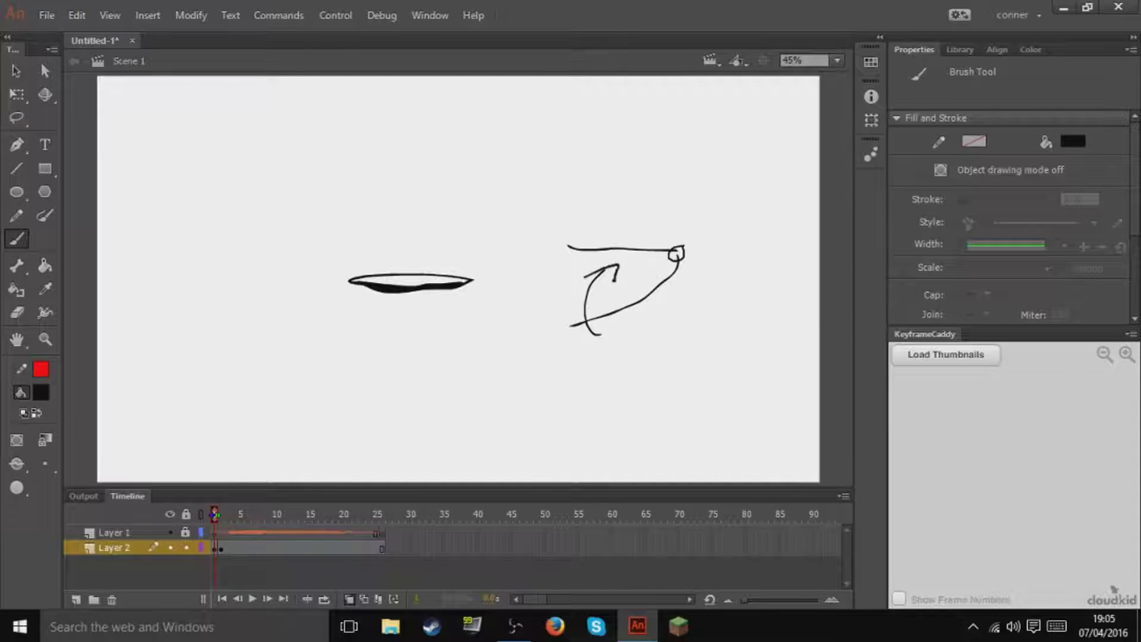
mouse_move(584, 336)
left_mouse_down()
mouse_move(605, 327)
mouse_move(584, 280)
mouse_move(580, 296)
mouse_move(600, 232)
mouse_move(636, 255)
mouse_move(749, 226)
left_mouse_up()
key("e")
left_click_drag(635, 276, 585, 338)
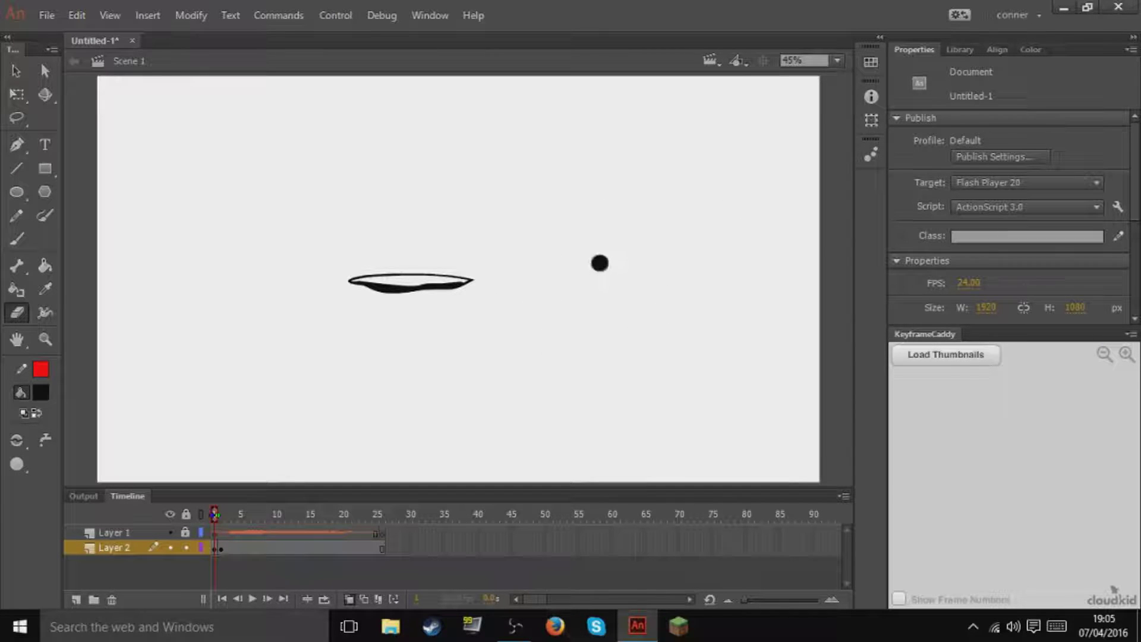
key("b")
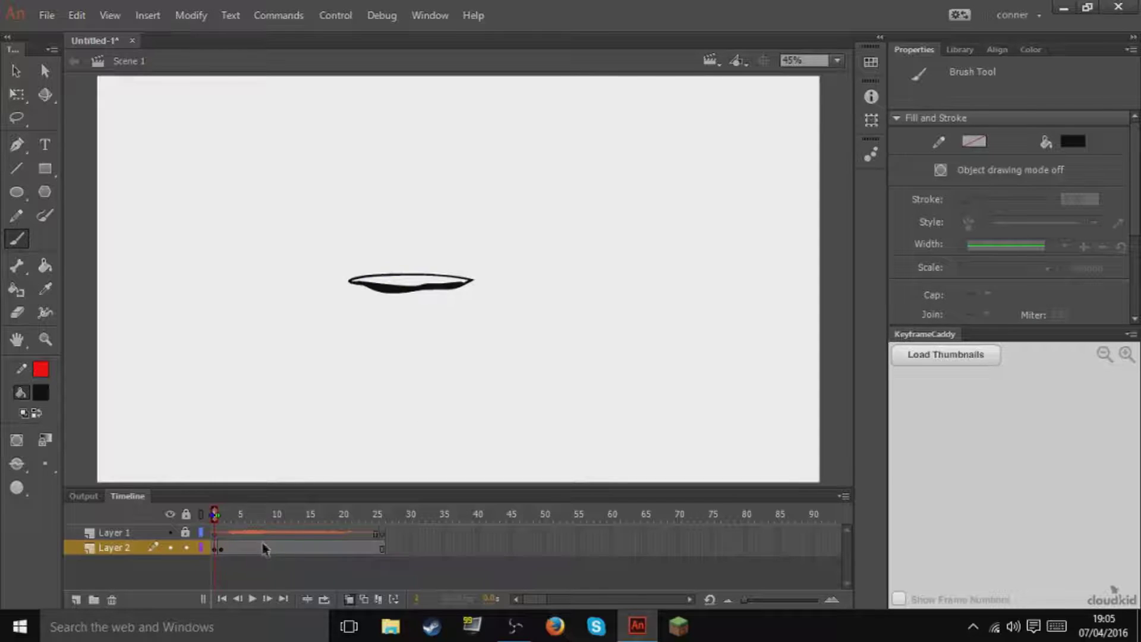
Play the animation with sound and return to the start of the timeline.
key("Return")
key("Return")
left_click(217, 514)
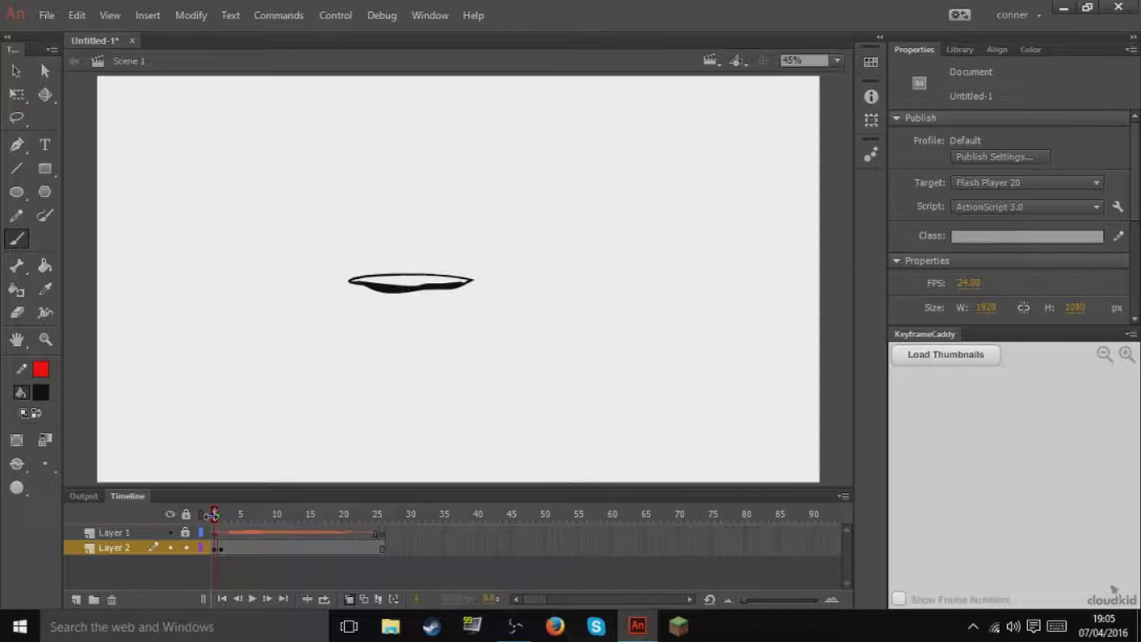
Draw the next, wider open mouth with a teeth line on frame 3 and fill the opening black.
left_click_drag(214, 514, 228, 514)
mouse_move(469, 279)
left_mouse_down()
mouse_move(384, 272)
mouse_move(357, 278)
mouse_move(346, 297)
mouse_move(444, 306)
mouse_move(471, 280)
left_mouse_up()
left_click_drag(350, 282, 470, 281)
key("k")
left_click(423, 294)
key("b")
Insert a blank keyframe at frame 4, draw a boxier open mouth with upper and lower teeth lines, and fill it black.
left_click_drag(228, 514, 224, 511)
key("period")
key("F7")
mouse_move(471, 279)
left_mouse_down()
mouse_move(371, 273)
mouse_move(345, 293)
mouse_move(456, 307)
mouse_move(470, 278)
left_mouse_up()
mouse_move(359, 277)
left_mouse_down()
mouse_move(399, 288)
mouse_move(468, 278)
left_mouse_up()
left_click_drag(346, 297, 469, 301)
key("k")
left_click(453, 303)
left_click(363, 292)
key("b")
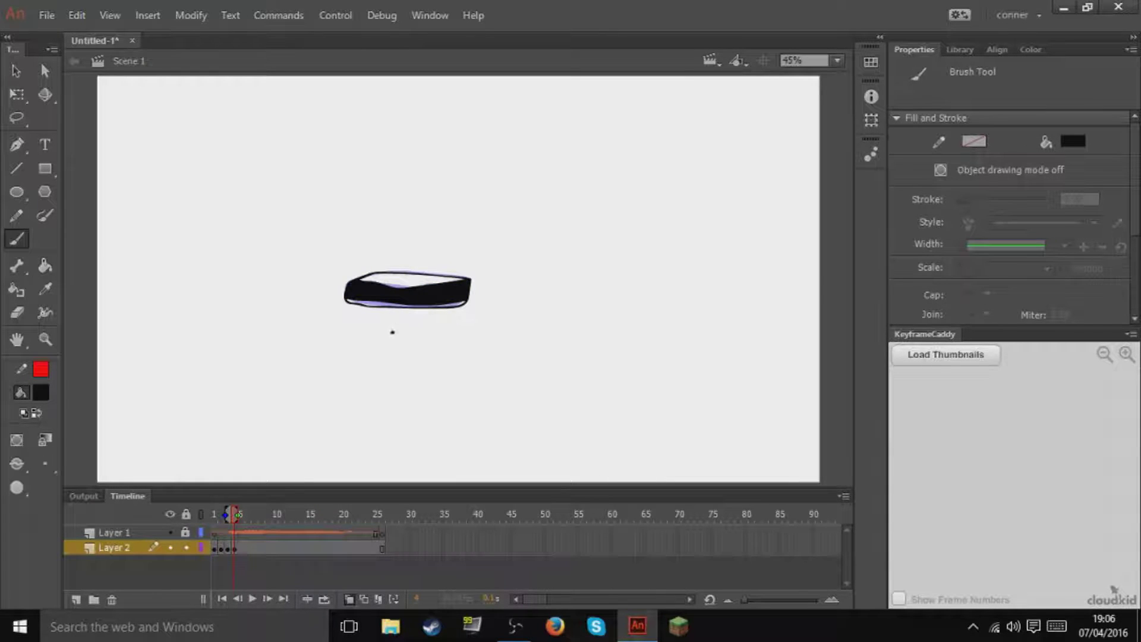
Insert a blank keyframe at frame 5, draw the open mouth with both teeth lines and a low tongue arc, and play it back.
key("period")
key("F7")
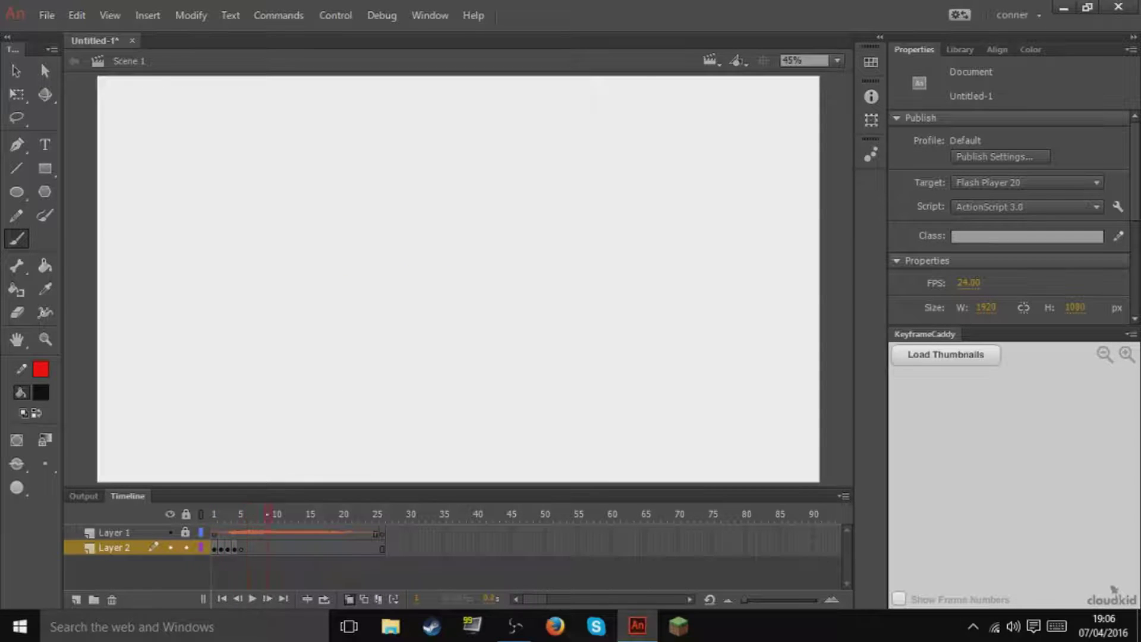
mouse_move(235, 514)
left_mouse_down()
mouse_move(276, 514)
mouse_move(241, 514)
left_mouse_up()
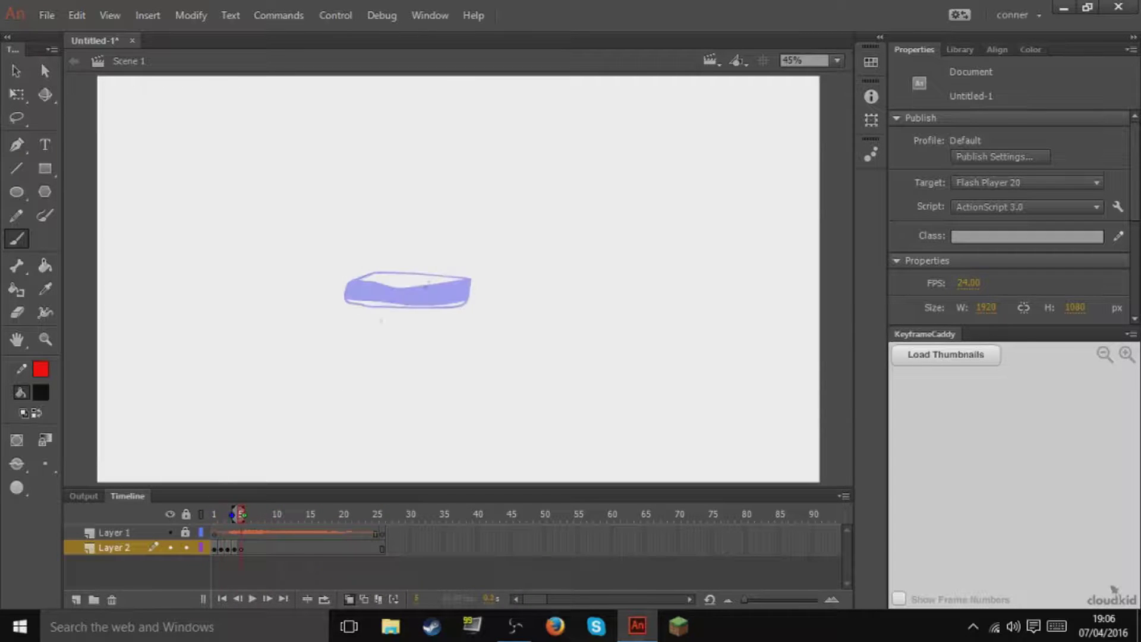
mouse_move(469, 278)
left_mouse_down()
mouse_move(348, 279)
mouse_move(374, 306)
mouse_move(436, 307)
mouse_move(470, 282)
left_mouse_up()
left_click_drag(343, 300, 468, 303)
left_click_drag(351, 280, 468, 279)
left_click_drag(379, 299, 404, 294)
key("Return")
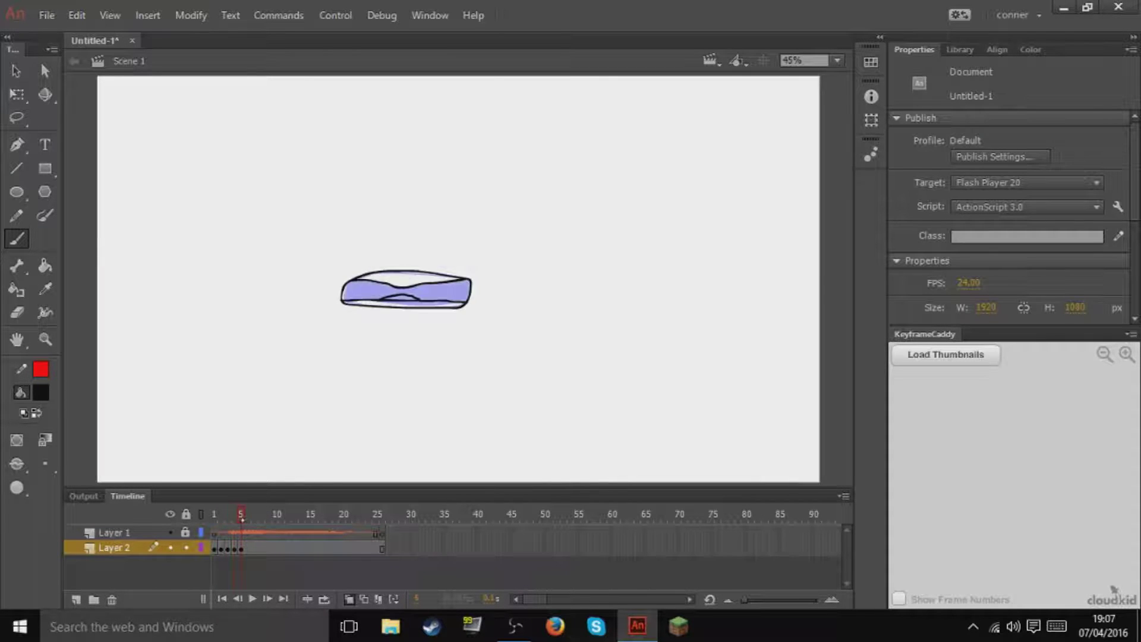
Rework the tongue on frame 5 into a raised arch reaching the upper teeth.
key("e")
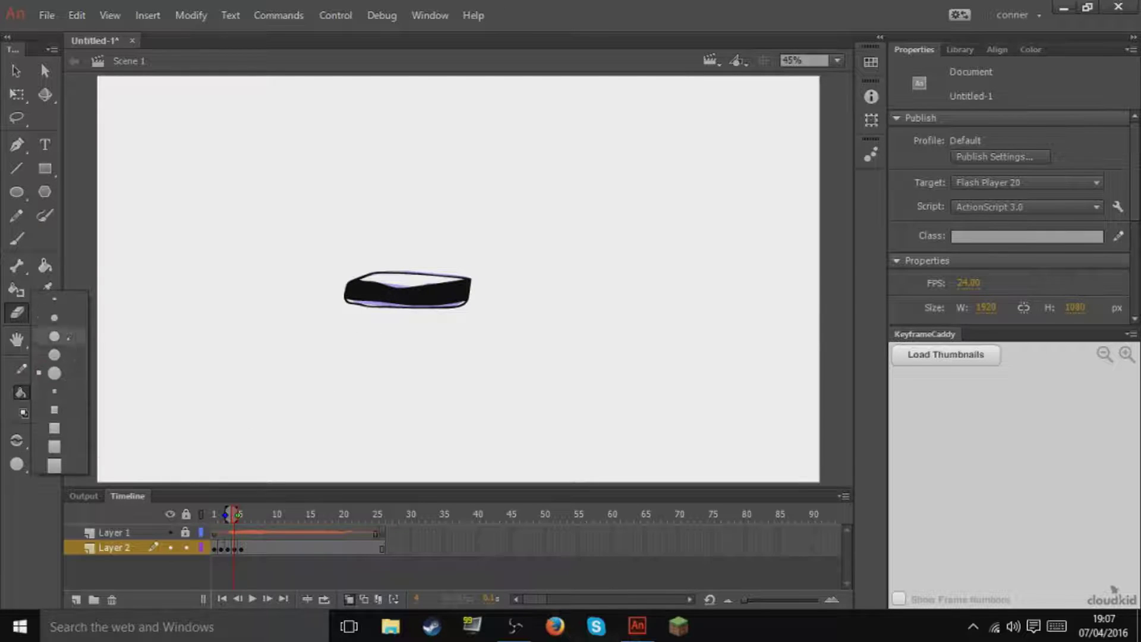
key("b")
key("e")
key("b")
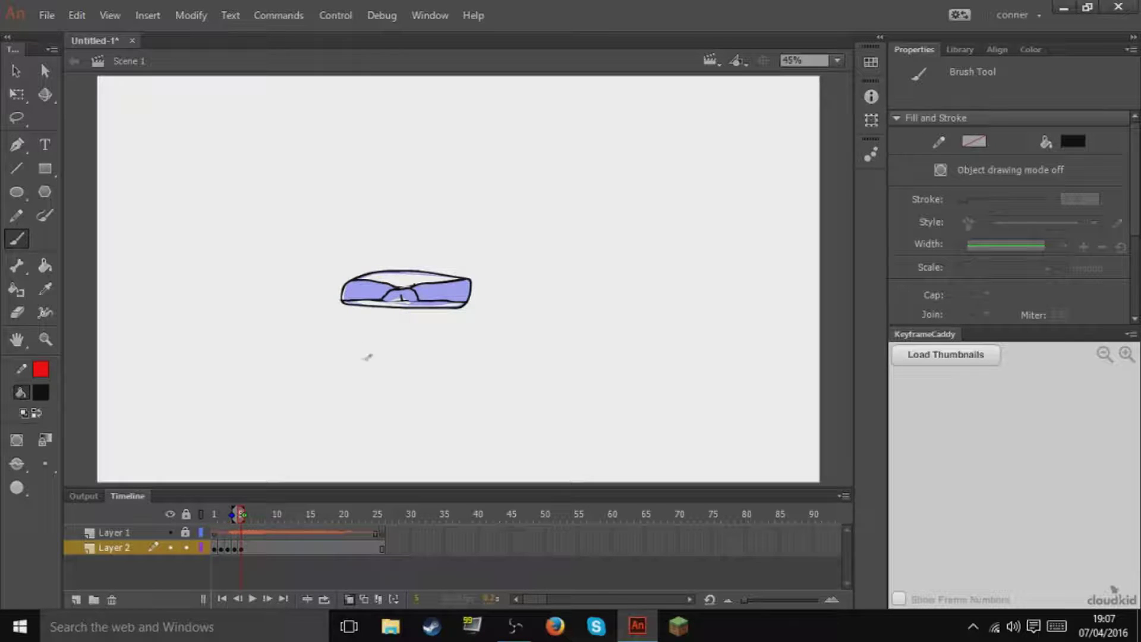
key("k")
Draw the frame 6 mouth slightly narrower with both teeth lines and a raised tongue, and fill the gaps beside the tongue black.
key("b")
mouse_move(461, 276)
left_mouse_down()
mouse_move(383, 269)
mouse_move(353, 279)
mouse_move(349, 304)
mouse_move(451, 308)
mouse_move(462, 279)
left_mouse_up()
left_click_drag(350, 275, 461, 277)
left_click_drag(349, 301, 459, 303)
left_click_drag(420, 284, 414, 301)
mouse_move(248, 514)
left_mouse_down()
mouse_move(268, 514)
mouse_move(255, 514)
left_mouse_up()
key("k")
left_click(440, 291)
left_click(368, 291)
Insert a blank keyframe at frame 7, draw the mouth with teeth lines and raised tongue, and fill both side gaps black.
key("F7")
key("b")
mouse_move(461, 278)
left_mouse_down()
mouse_move(371, 272)
mouse_move(346, 289)
mouse_move(374, 306)
mouse_move(421, 308)
mouse_move(462, 301)
mouse_move(460, 278)
left_mouse_up()
left_click_drag(359, 278, 459, 279)
left_click_drag(348, 302, 459, 306)
left_click_drag(382, 282, 393, 292)
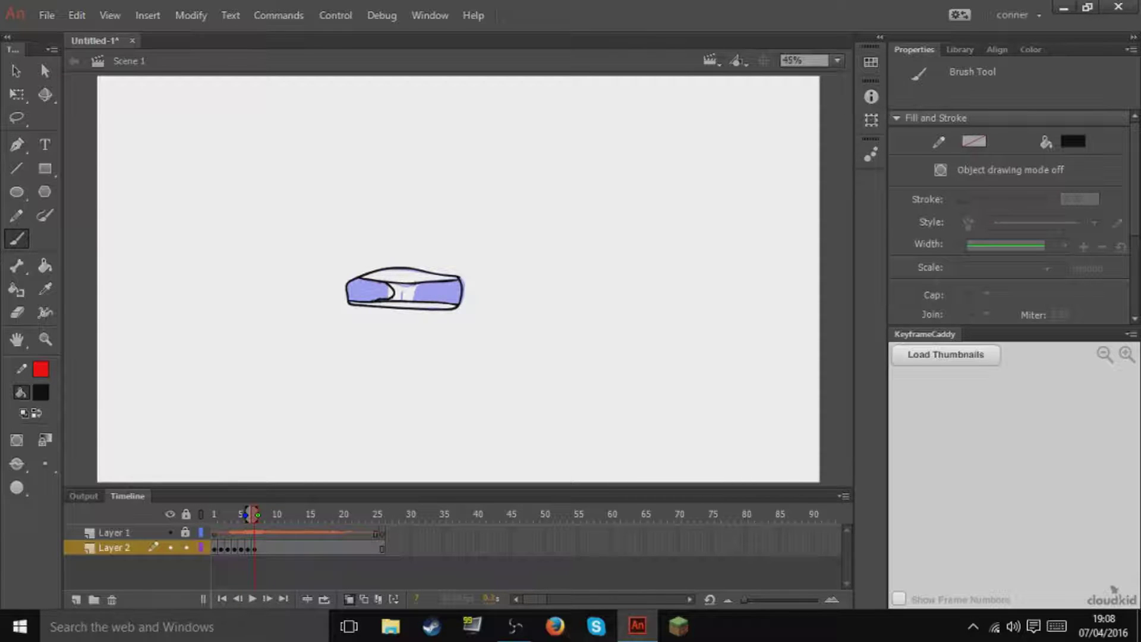
key("k")
left_click(439, 292)
left_click(370, 292)
key("b")
Play the animation from frame 1 and scrub the sound up to frame 8.
key(".")
left_click(215, 514)
key("Return")
left_click_drag(240, 514, 261, 515)
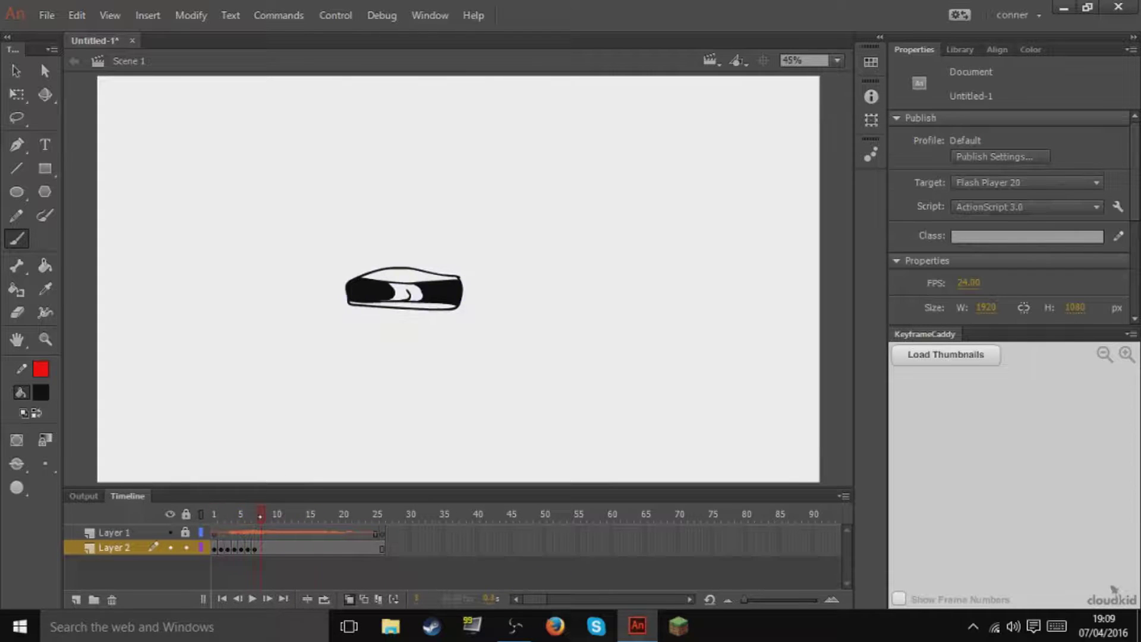
Insert a blank keyframe at frame 8, draw a narrower rounded mouth with teeth lines and a lowering tongue, and fill the opening black.
key(".")
key("F7")
mouse_move(458, 277)
left_mouse_down()
mouse_move(382, 269)
mouse_move(357, 294)
left_mouse_up()
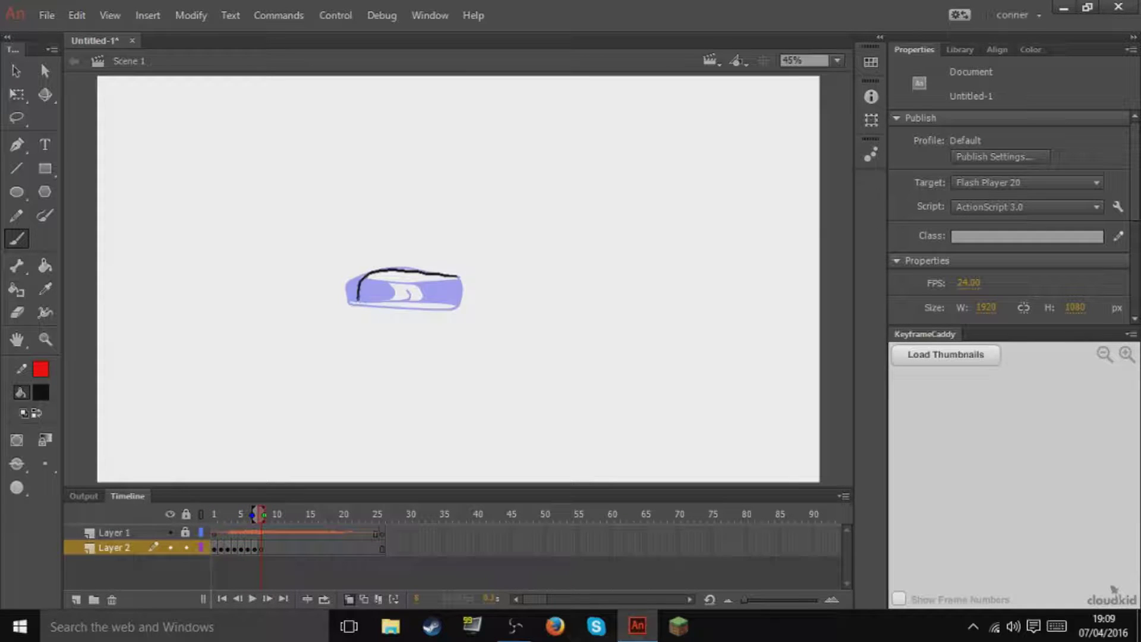
left_click_drag(456, 309, 445, 273)
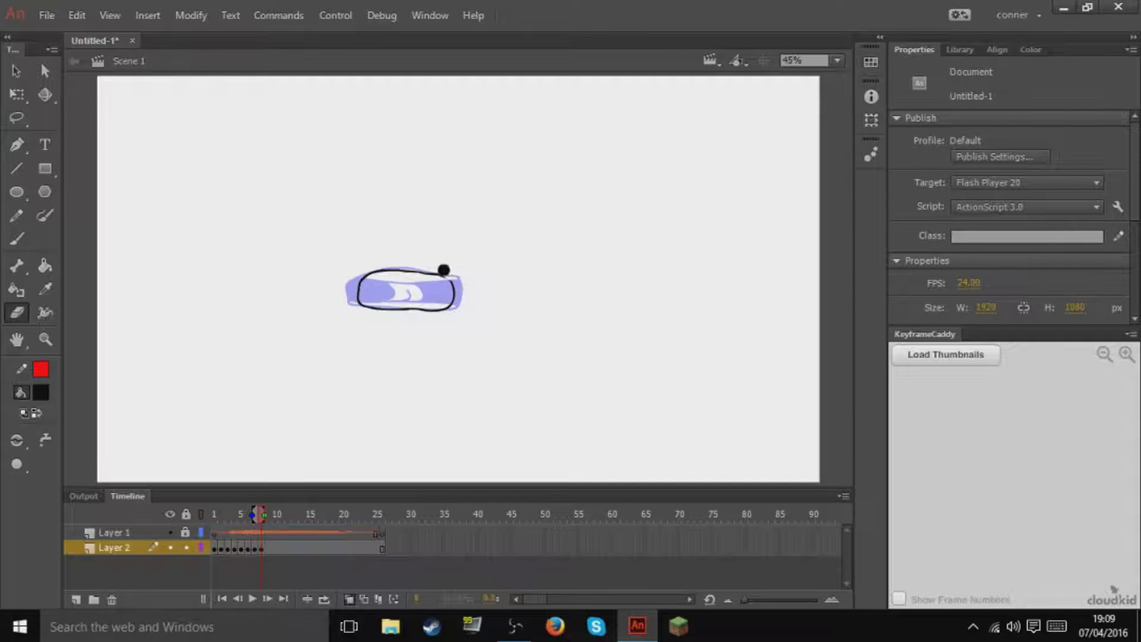
left_click_drag(362, 279, 451, 278)
left_click_drag(360, 305, 451, 303)
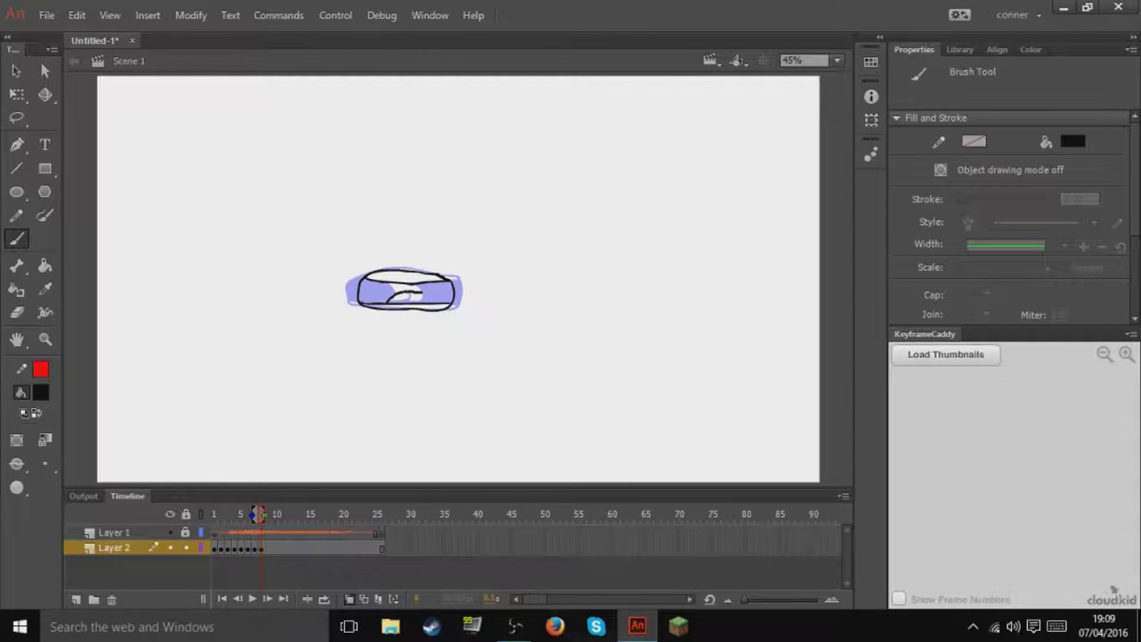
key("k")
mouse_move(423, 299)
left_mouse_down()
mouse_move(382, 271)
mouse_move(425, 299)
mouse_move(445, 277)
left_mouse_up()
left_click(446, 297)
key("b")
Insert a blank keyframe at frame 9, draw a still narrower mouth with teeth and tongue lines, and fill the opening black.
left_click(268, 514)
key("F7")
left_click_drag(374, 298, 424, 298)
left_click_drag(373, 281, 445, 281)
mouse_move(404, 298)
left_mouse_down()
mouse_move(429, 296)
mouse_move(408, 271)
mouse_move(425, 281)
left_mouse_up()
key("k")
left_click(433, 291)
key("b")
Insert a blank keyframe at frame 10, make a small round mouth with its lower part filled black, and play the animation.
key("F7")
key("k")
left_click(408, 288)
key("Return")
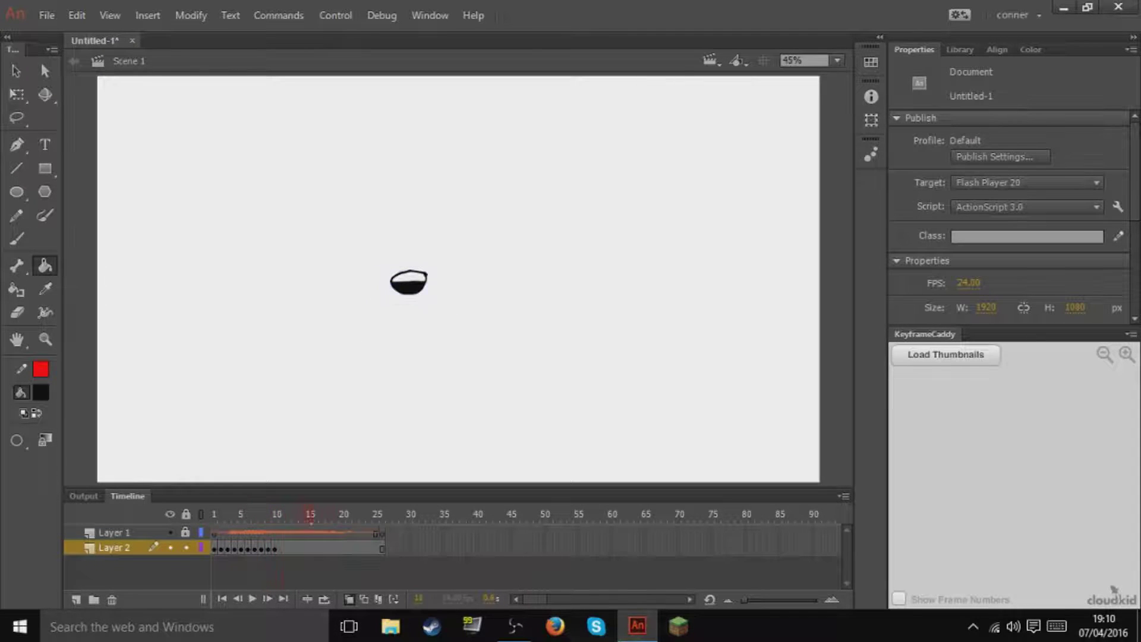
Insert a blank keyframe at frame 11, draw a smaller round mouth, fill its opening black and its teeth separately, and resample black.
key("F7")
key("b")
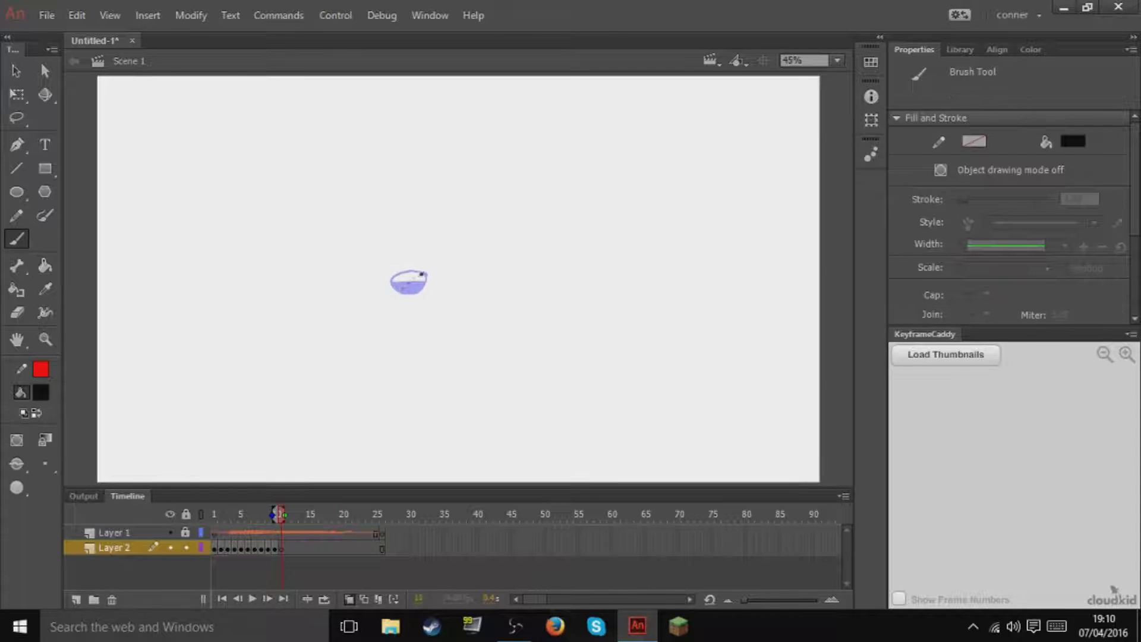
left_click_drag(395, 282, 423, 281)
key("k")
left_click(408, 287)
left_click(41, 392)
left_click(105, 504)
left_click(411, 276)
key("i")
left_click(409, 288)
key("b")
Insert a blank keyframe at frame 12, draw an even smaller round mouth with a teeth line, and fill its opening black.
key("F7")
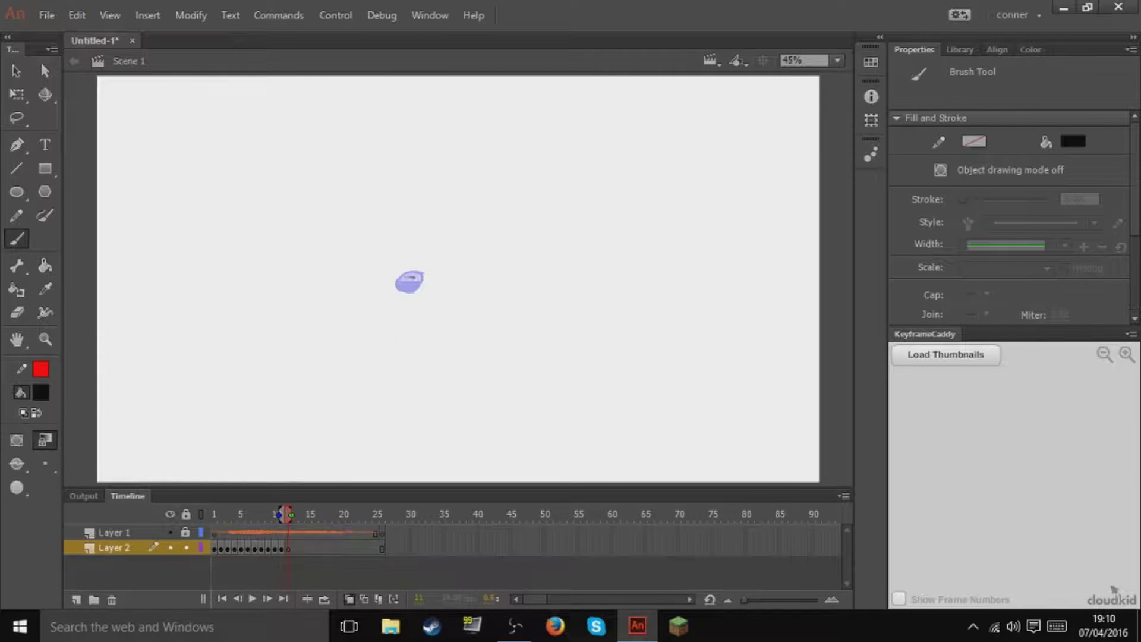
left_click_drag(400, 281, 421, 280)
key("k")
left_click(408, 287)
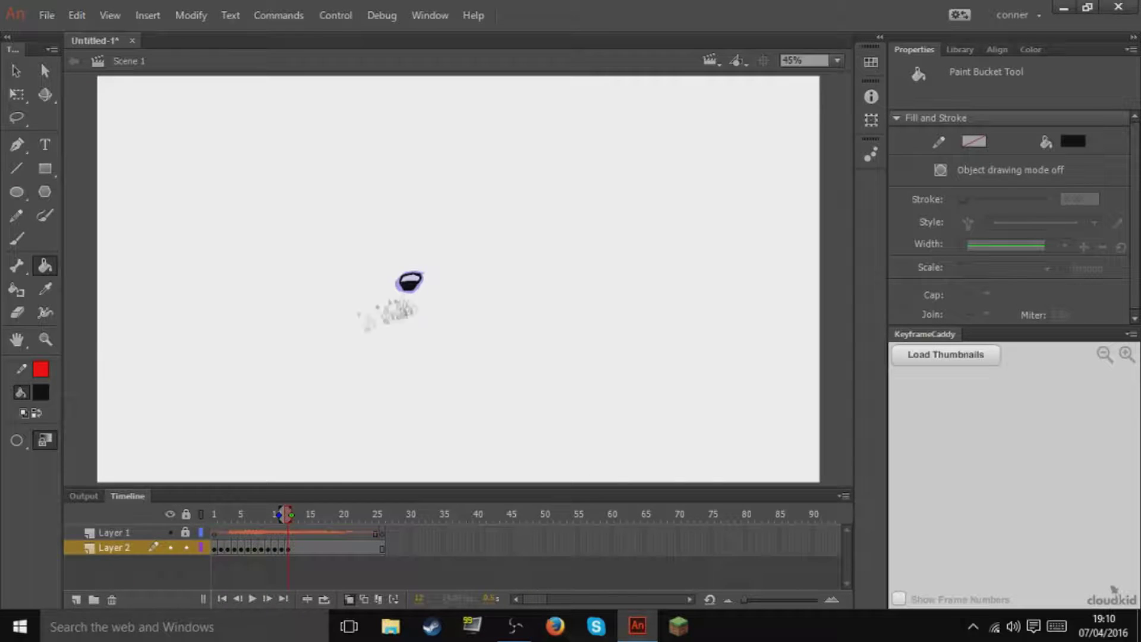
left_click(41, 393)
left_click(105, 504)
Insert a blank keyframe at frame 13, draw a smaller oval mouth with a teeth line, and fill its opening black.
key("b")
key("F7")
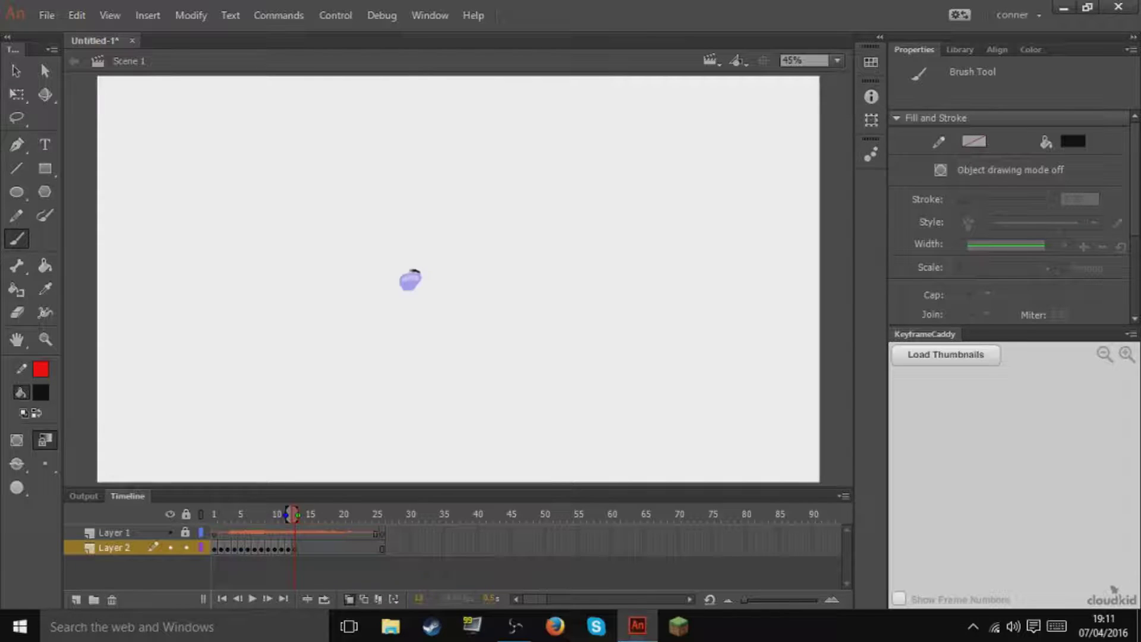
left_click_drag(416, 274, 415, 275)
key("k")
left_click(409, 281)
Fill the teeth of the frame 13 mouth grey and resample black as the fill colour.
left_click(41, 392)
left_click(97, 499)
key("comma")
key("period")
left_click(410, 275)
key("i")
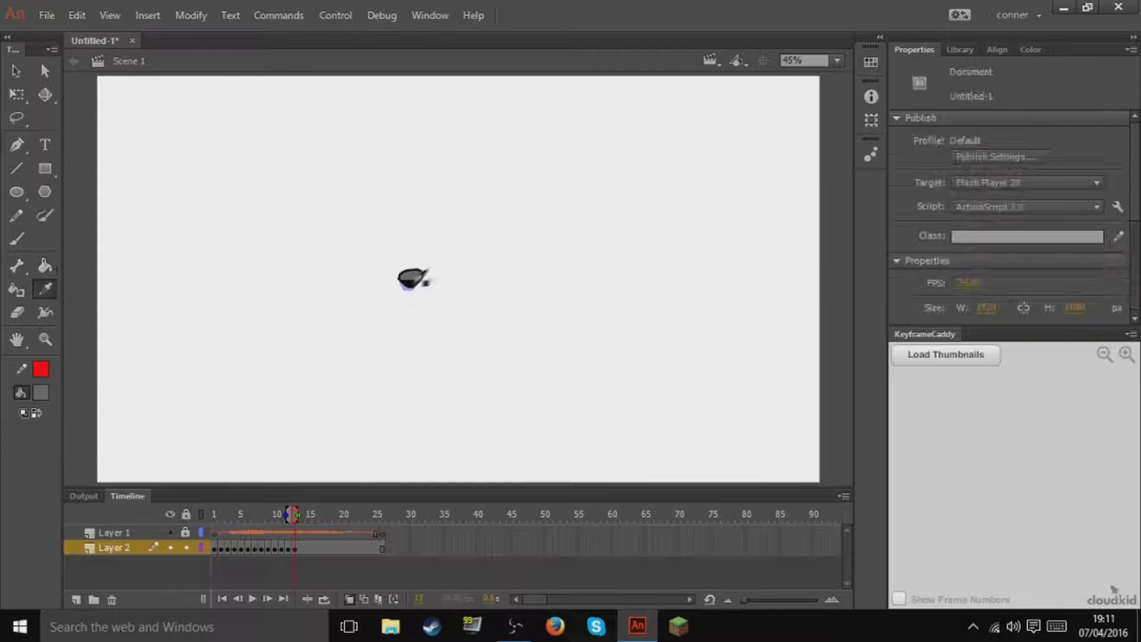
left_click(410, 283)
Insert a blank keyframe at frame 14, draw a flatter, smaller mouth with an inner teeth line, and fill the areas inside it.
key("b")
key("F7")
left_click_drag(416, 274, 416, 274)
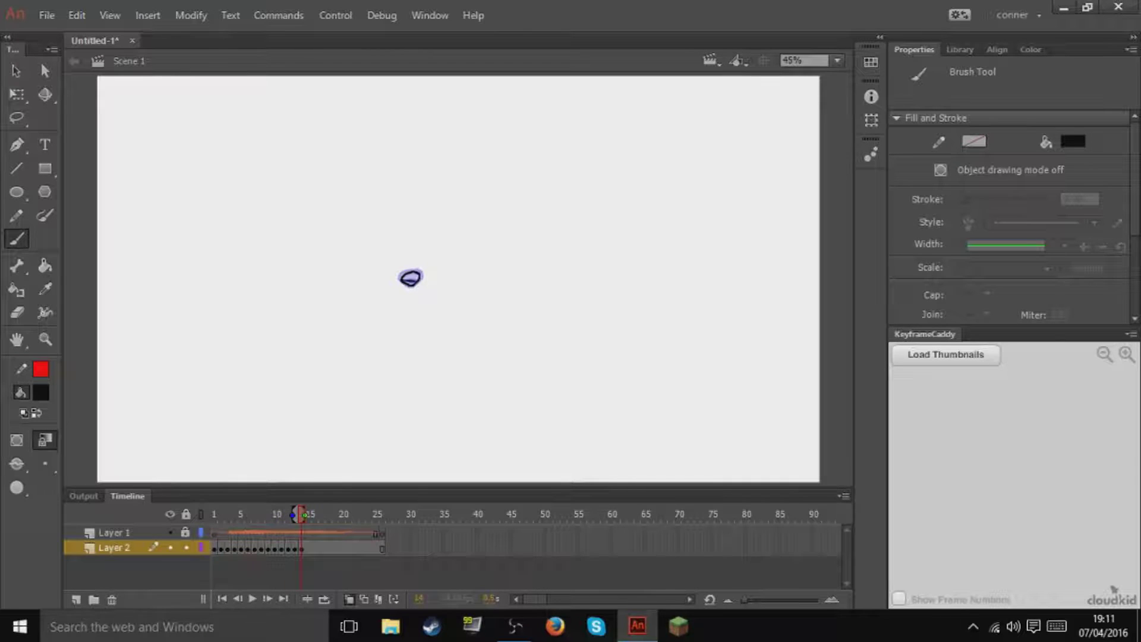
key("k")
left_click(409, 279)
left_click(41, 392)
left_click(109, 475)
left_click(410, 278)
Insert a blank keyframe at frame 15, brush a tiny solid black mouth, and play the animation.
key("F7")
key("b")
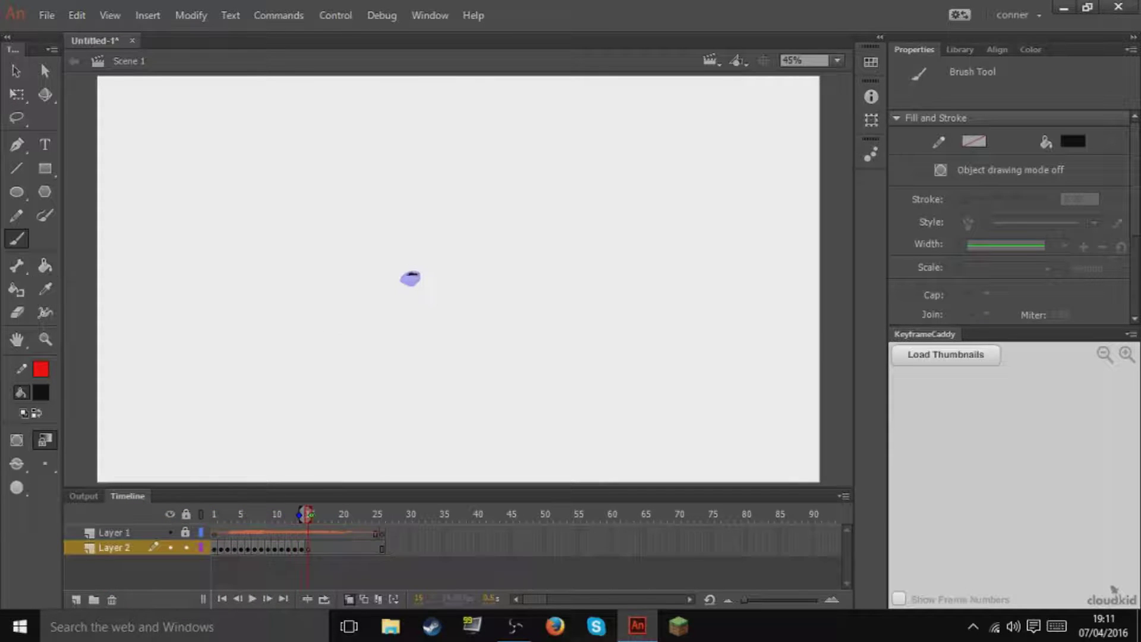
left_click_drag(408, 277, 414, 280)
key("Return")
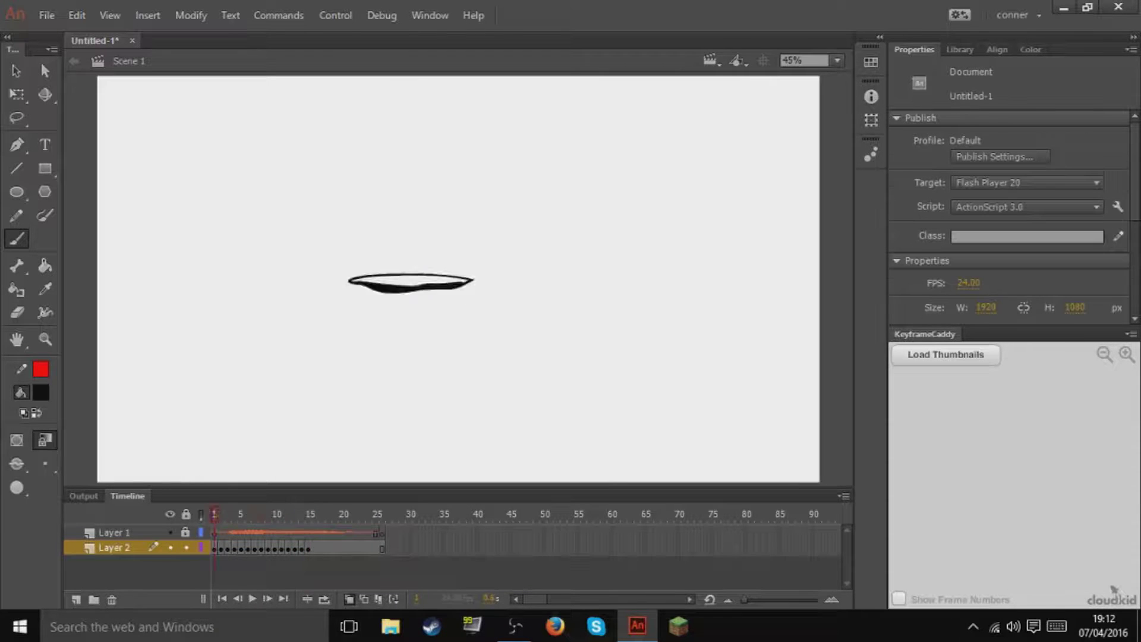
Clear the frame 15 drawing, redraw it as a small oval mouth, add a tiny black mouth on frame 16, and play the animation.
left_click_drag(381, 514, 303, 515)
left_click(308, 551)
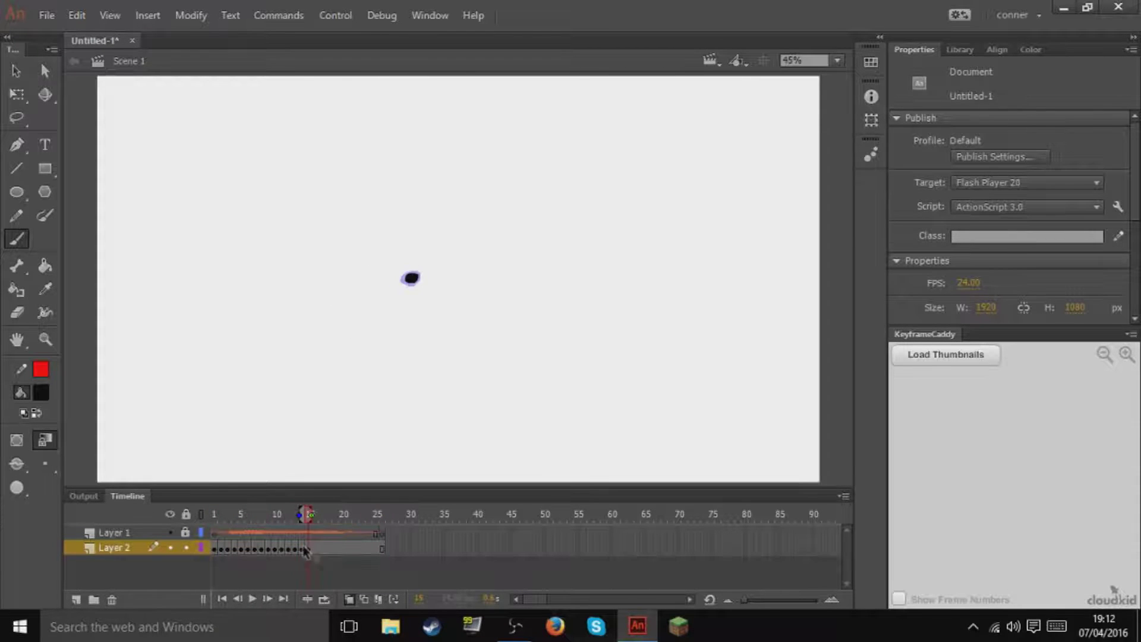
key("Delete")
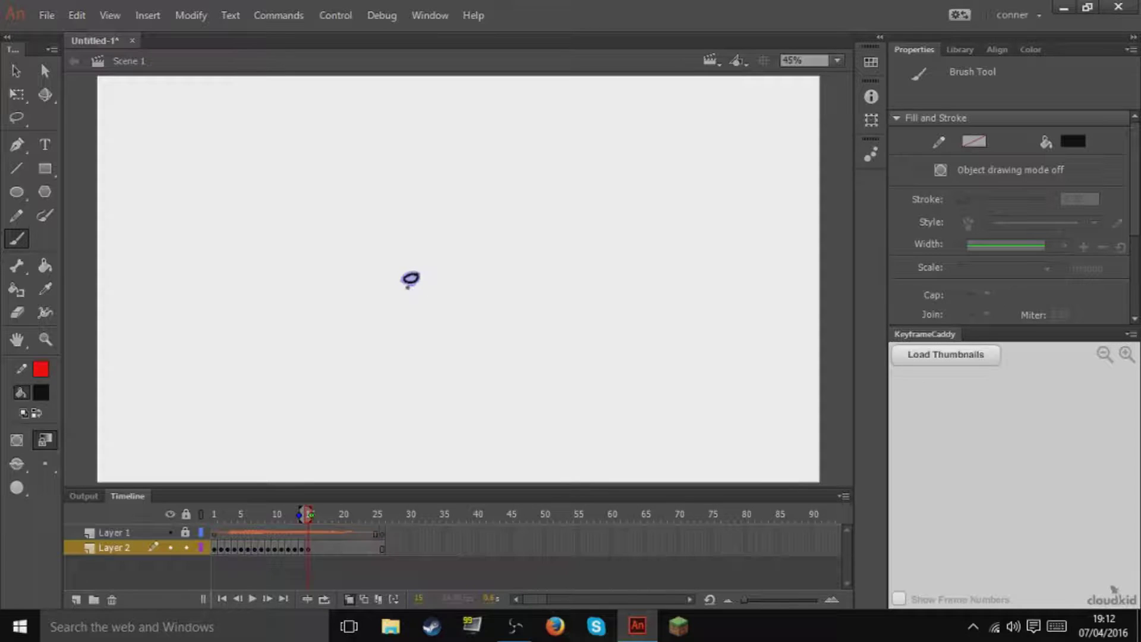
left_click(410, 278)
key("F7")
key("Return")
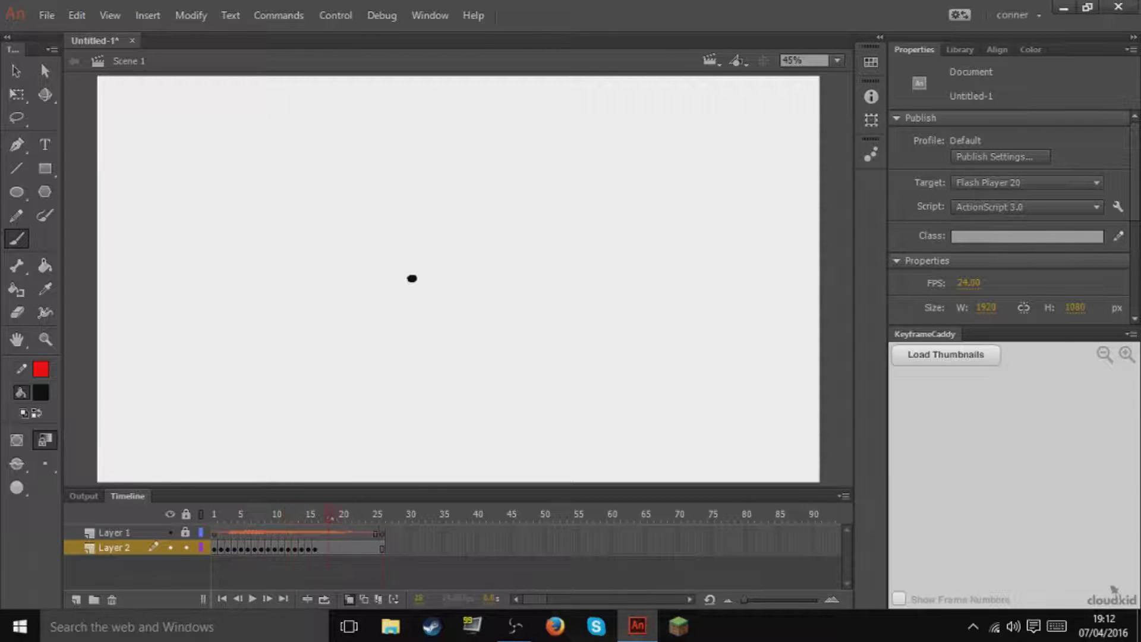
Insert a blank keyframe at frame 22 and brush a short, flat, nearly closed black mouth on it.
key("Return")
key("F7")
left_click_drag(408, 278, 416, 279)
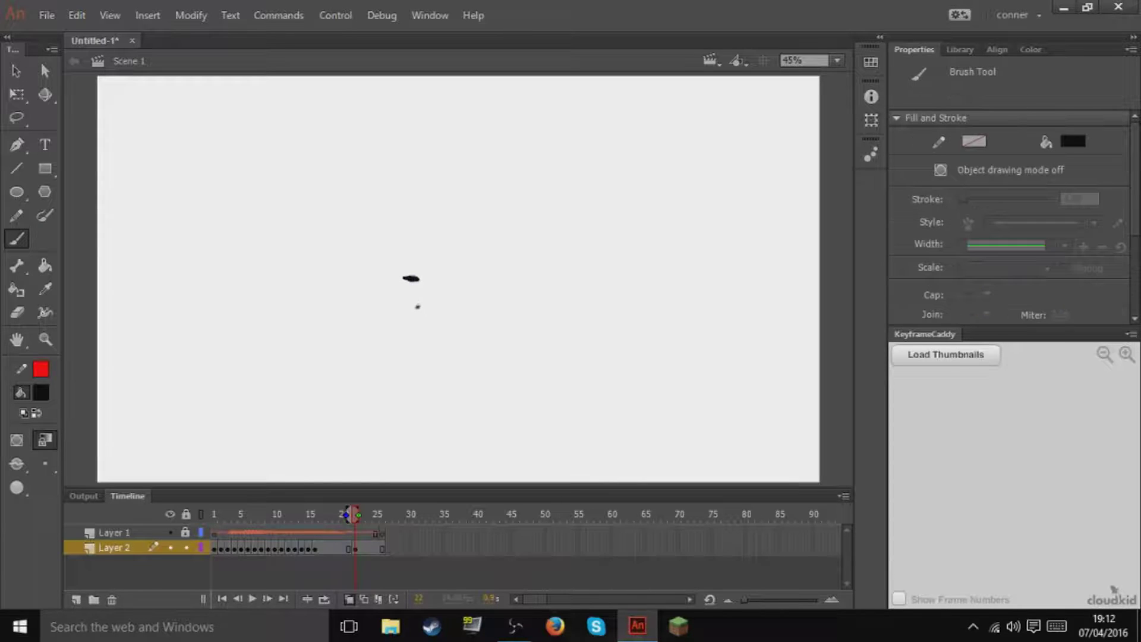
Insert blank keyframes at frames 23 to 26 and brush a progressively wider closed-mouth line on each.
key("F7")
key("F7")
key("F7")
left_click_drag(451, 279, 433, 278)
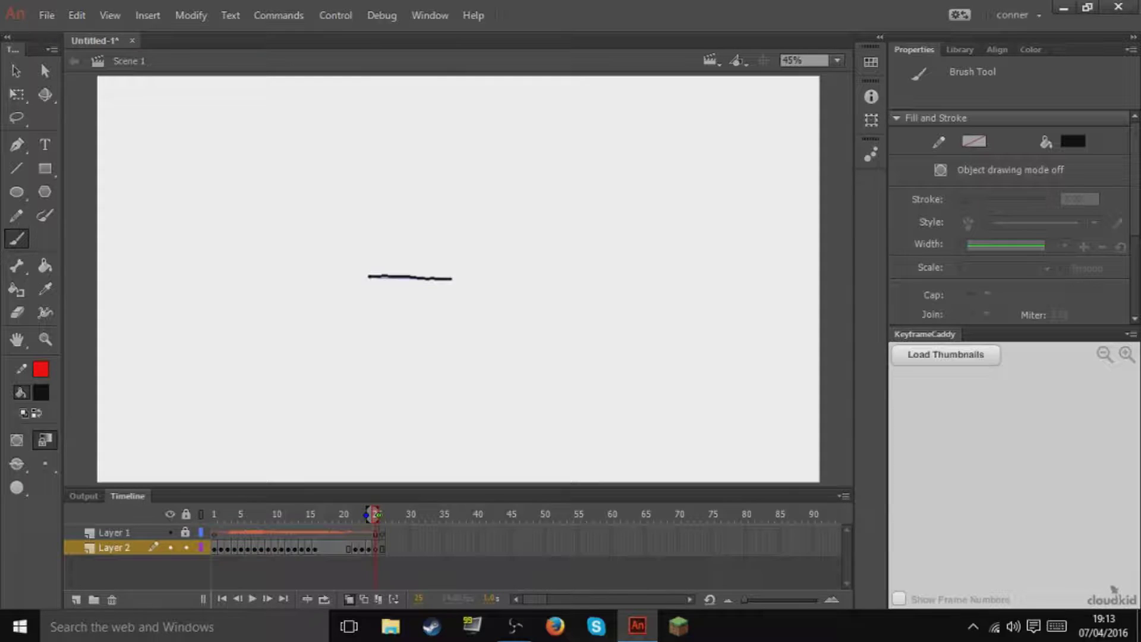
key("F7")
left_click_drag(462, 277, 445, 277)
Play the whole animation from frame 1 several times to check the lip sync.
left_click(213, 515)
key("Return")
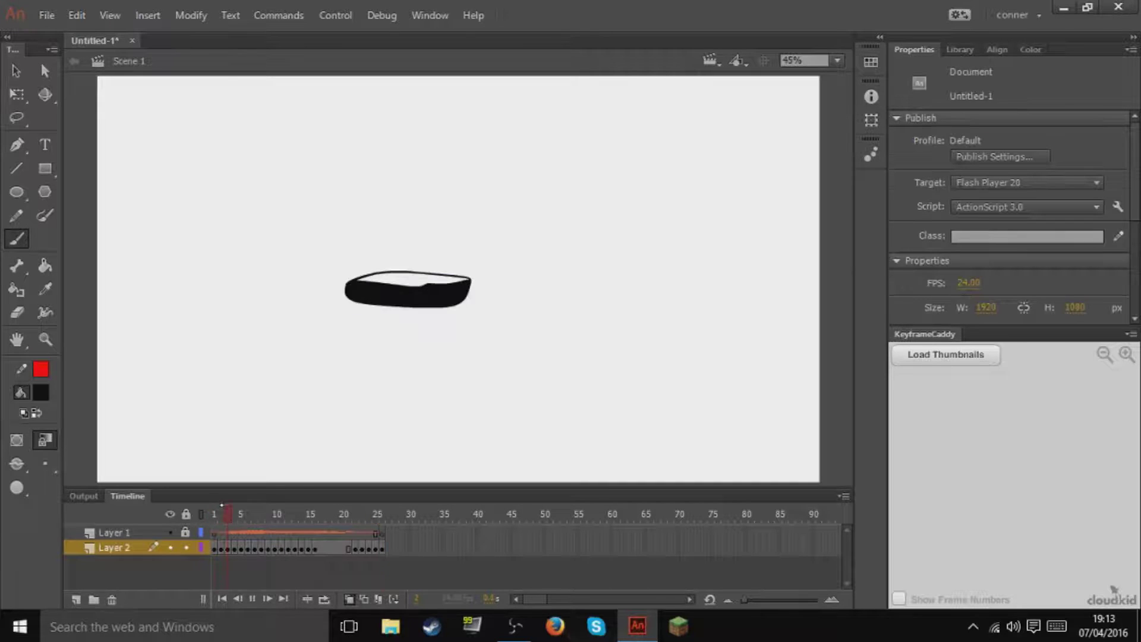
key("Return")
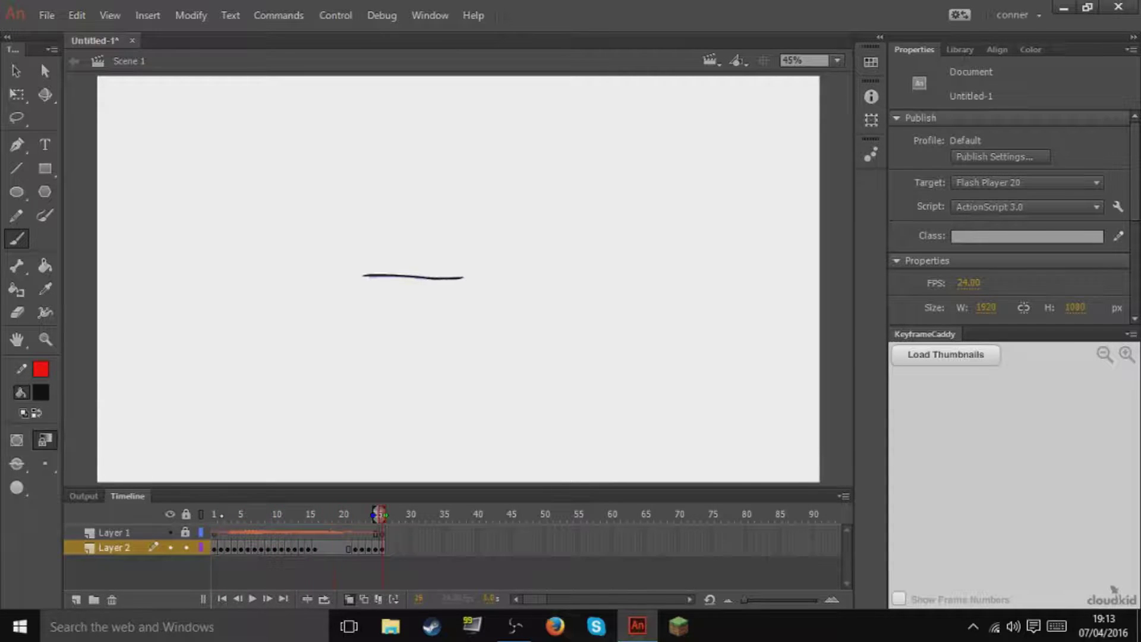
key("Return")
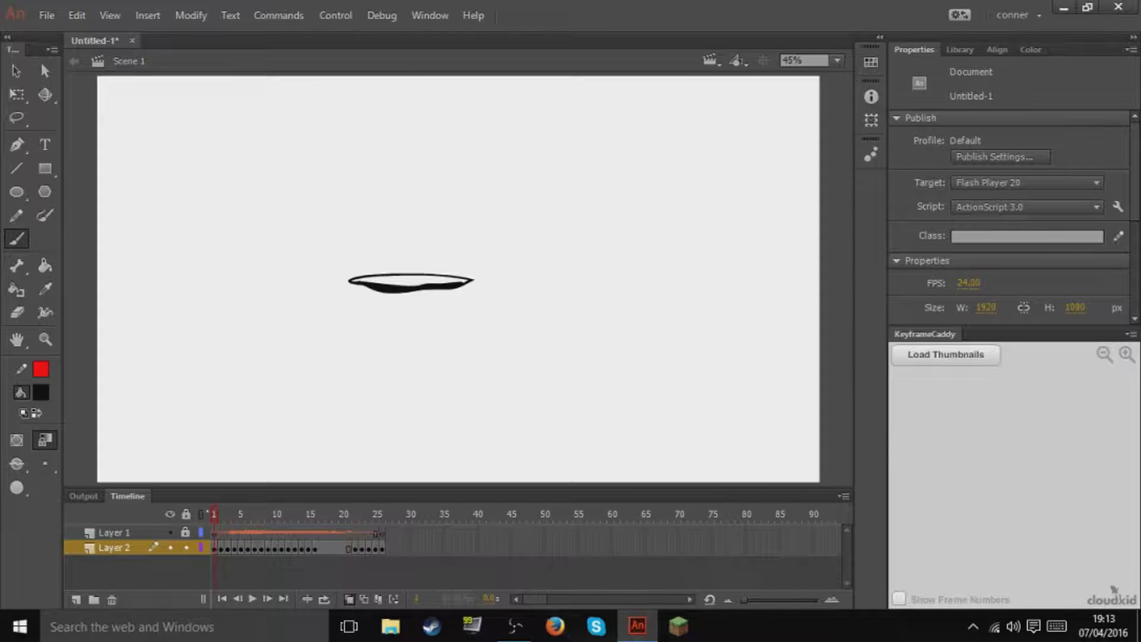
key("Return")
Fill the upper and lower teeth white with the Paint Bucket on the opening mouth frames, up to frame 5.
key("k")
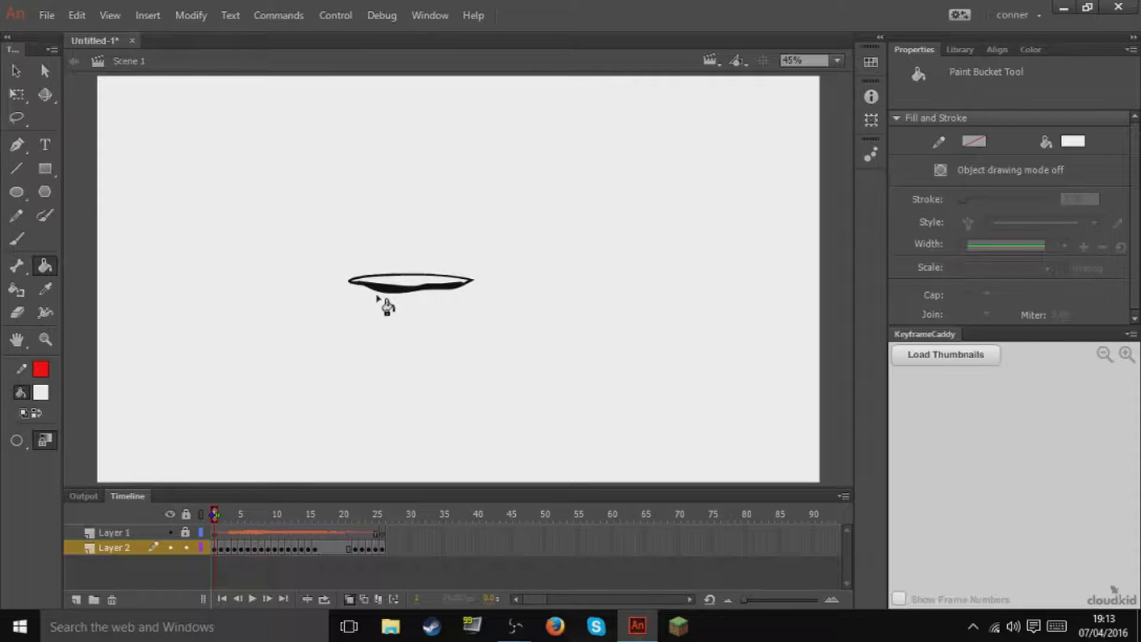
left_click(407, 283)
key("period")
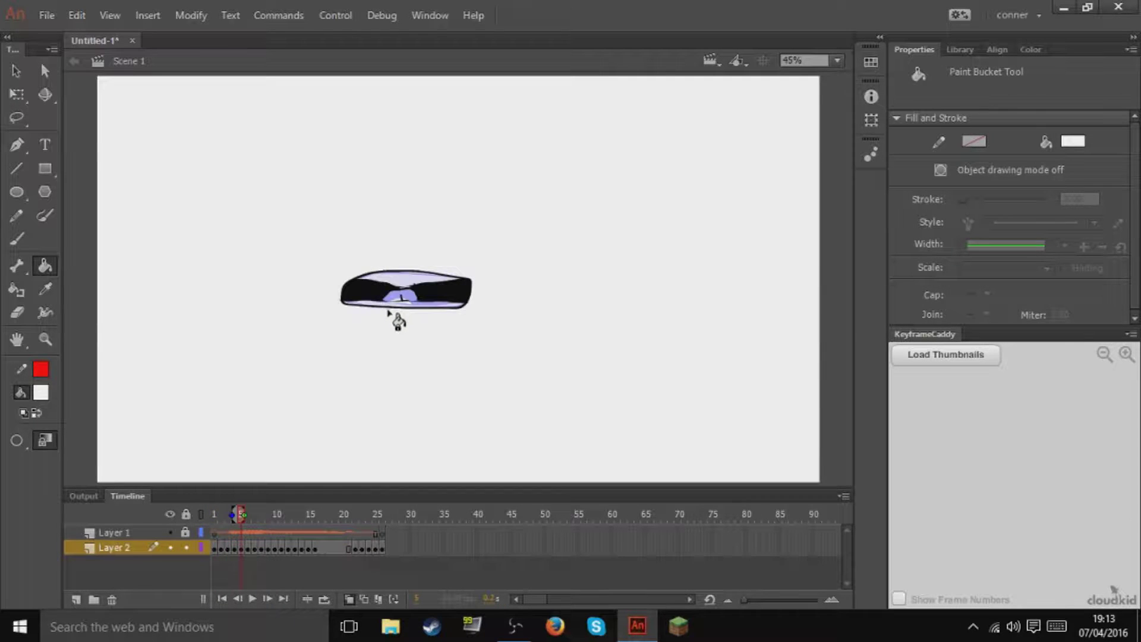
left_click(398, 279)
left_click(393, 306)
key("period")
left_click(397, 278)
left_click(400, 306)
Fill the upper and lower teeth of the frame 6 mouth white and continue through the following frames.
key("comma")
key("comma")
key("period")
key("period")
key("period")
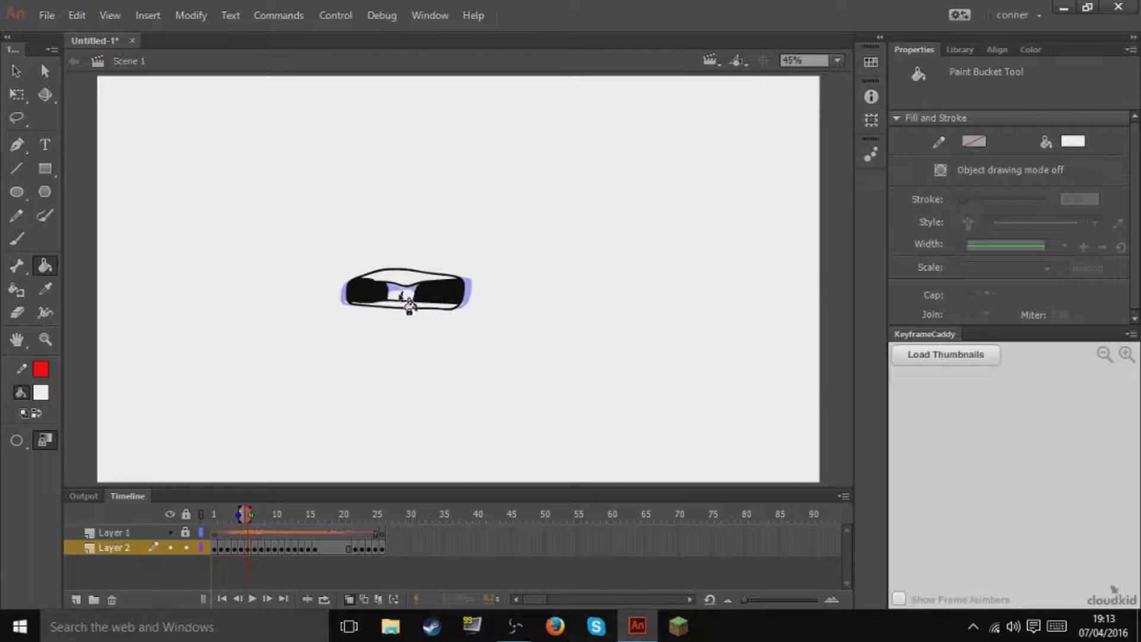
left_click(403, 278)
left_click(408, 306)
key("period")
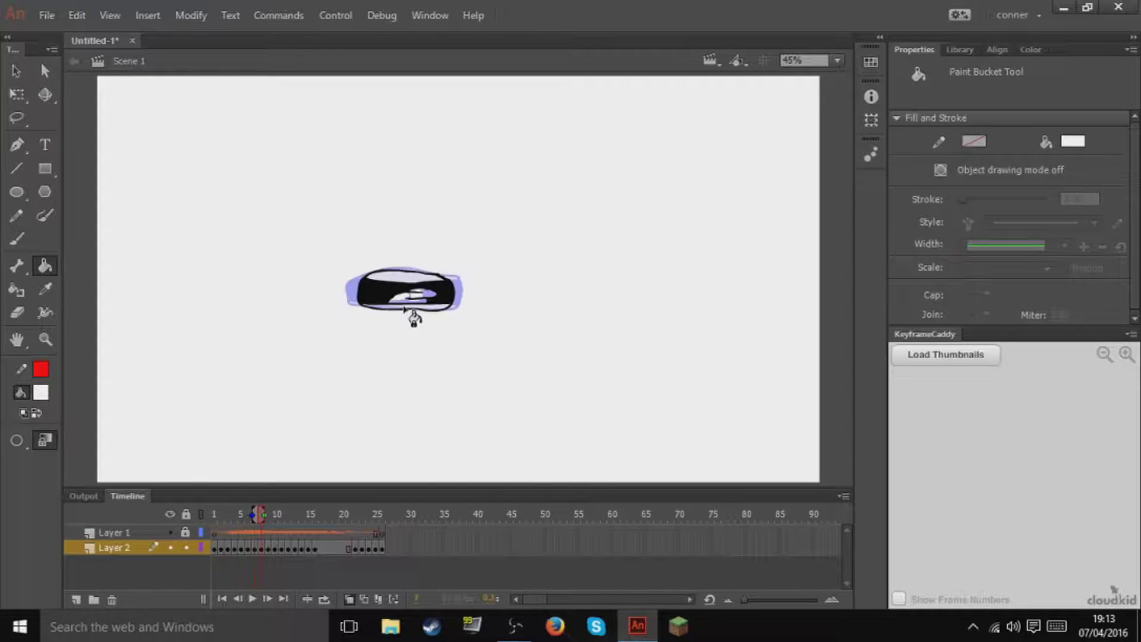
Try to fill the lower teeth of the frame 9 mouth white and undo the fill.
key("period")
left_click(404, 303)
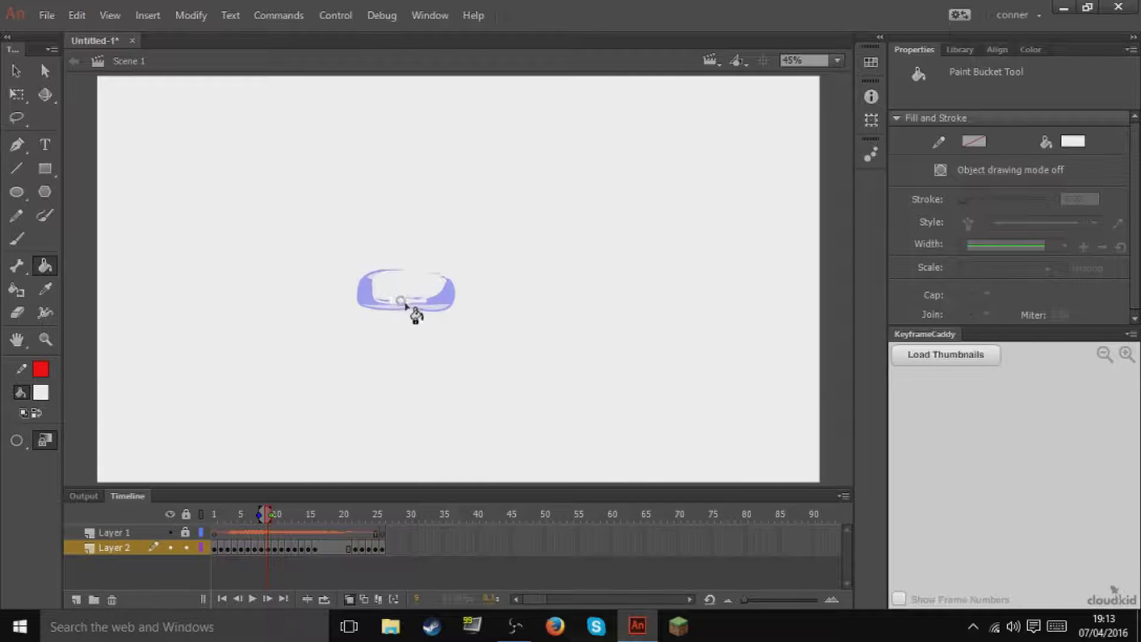
key("ctrl+z")
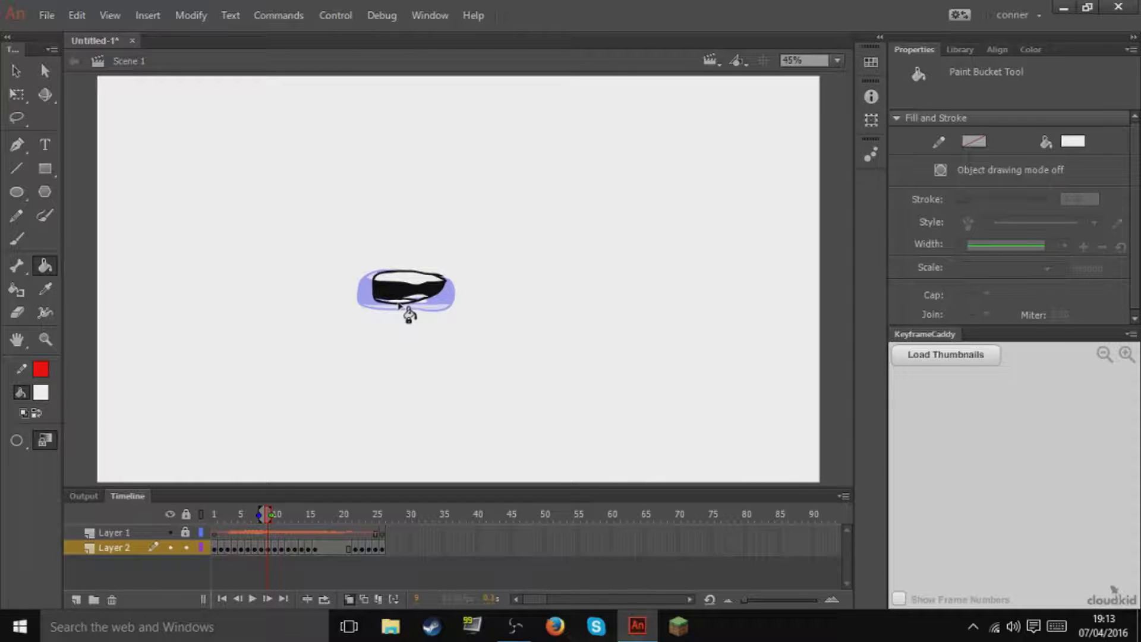
Step forward to frame 11 and back to frame 1 to examine the teeth on each mouth.
key("period")
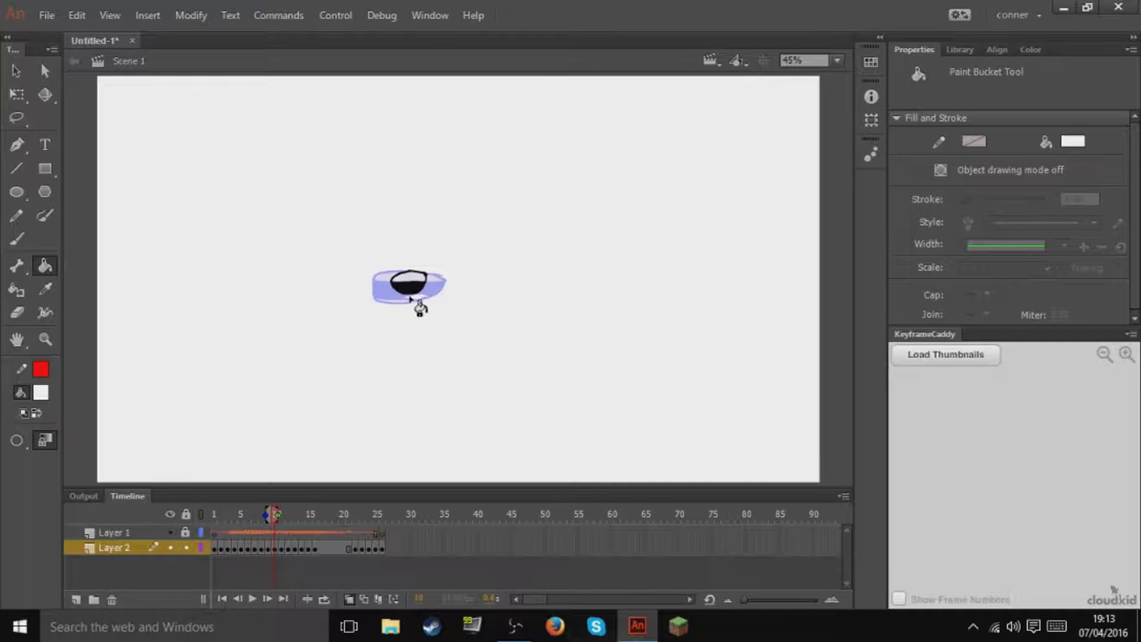
key("period")
key("comma")
key("comma")
key("comma")
key("comma")
key("comma")
key("comma")
key("comma")
key("comma")
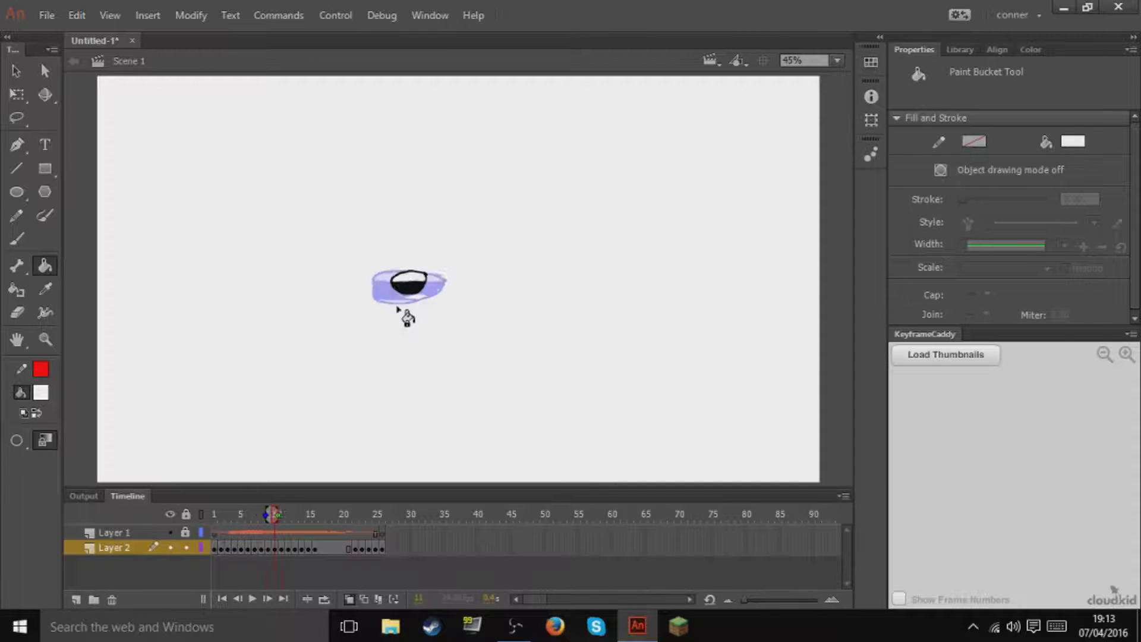
key("comma")
key("comma")
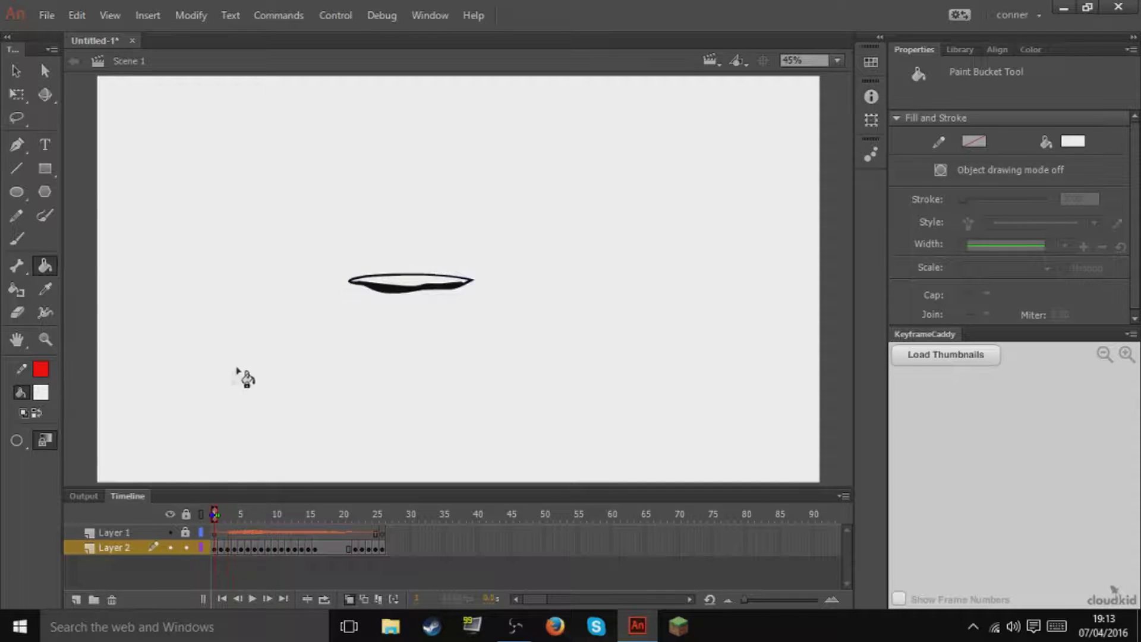
Set the fill colour to red #FF0000 and fill the tongue on frames 4 and 5.
left_click(41, 389)
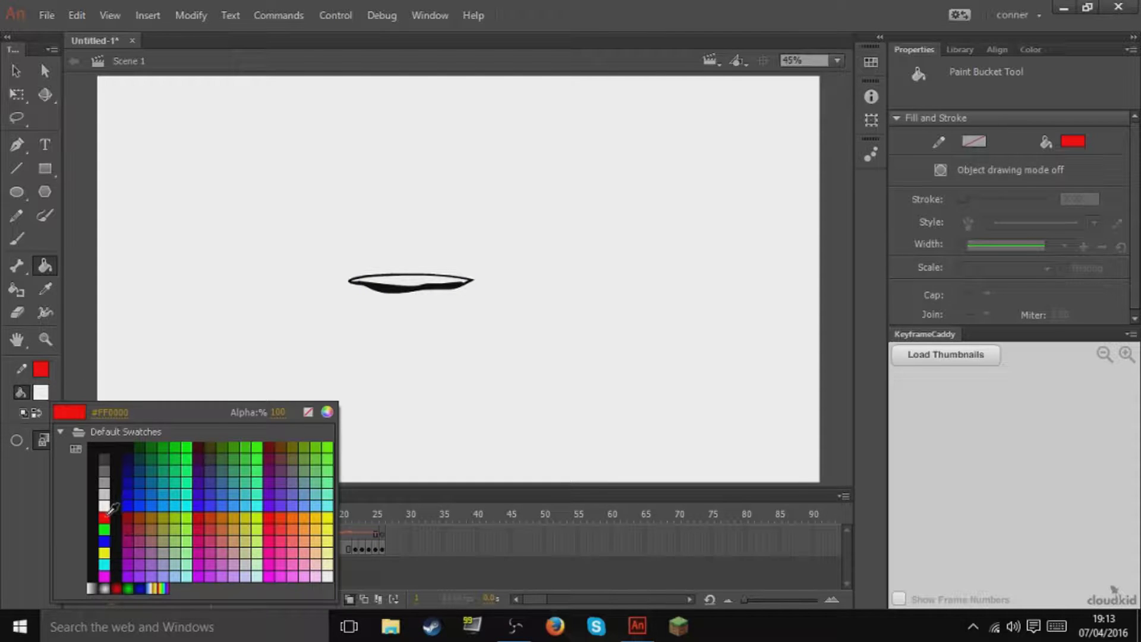
left_click(105, 515)
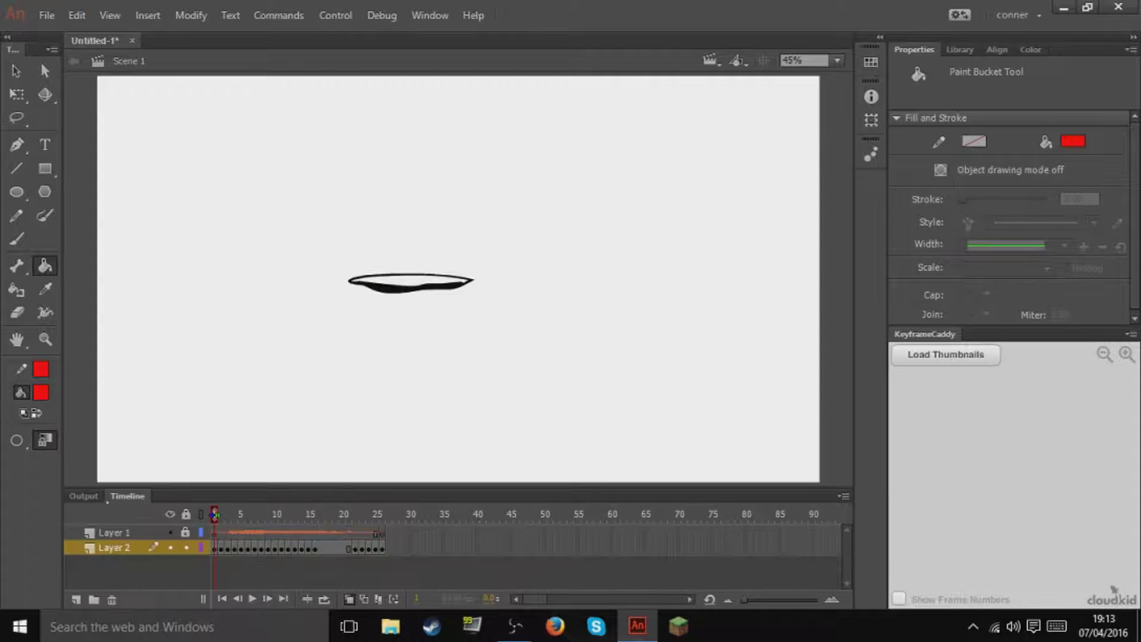
key("period")
key("period")
key("period")
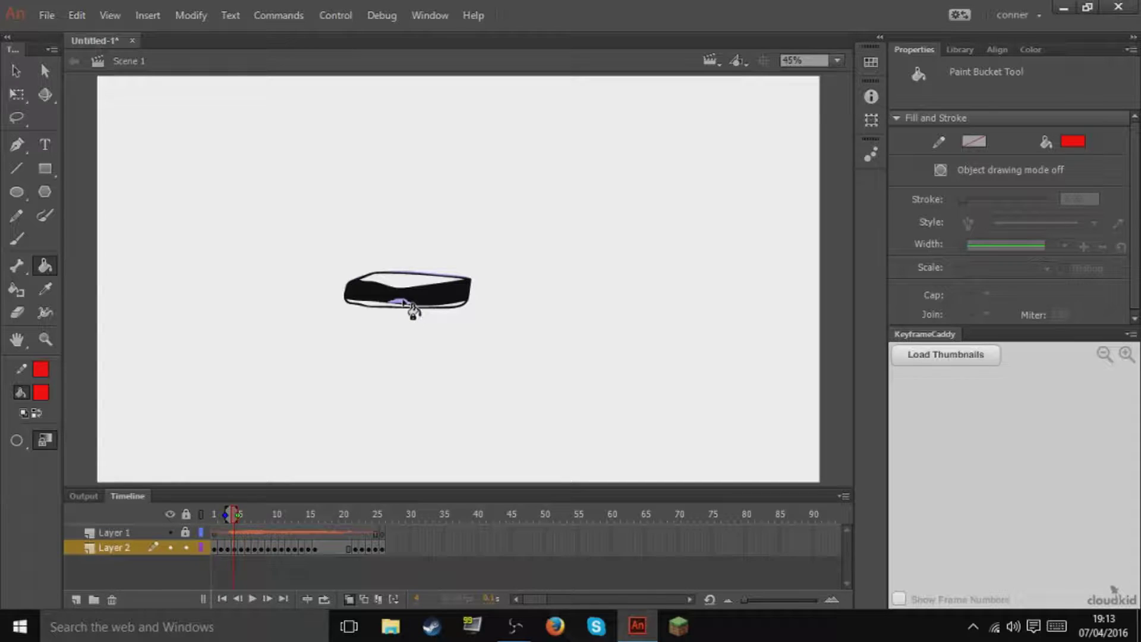
key("period")
key("period")
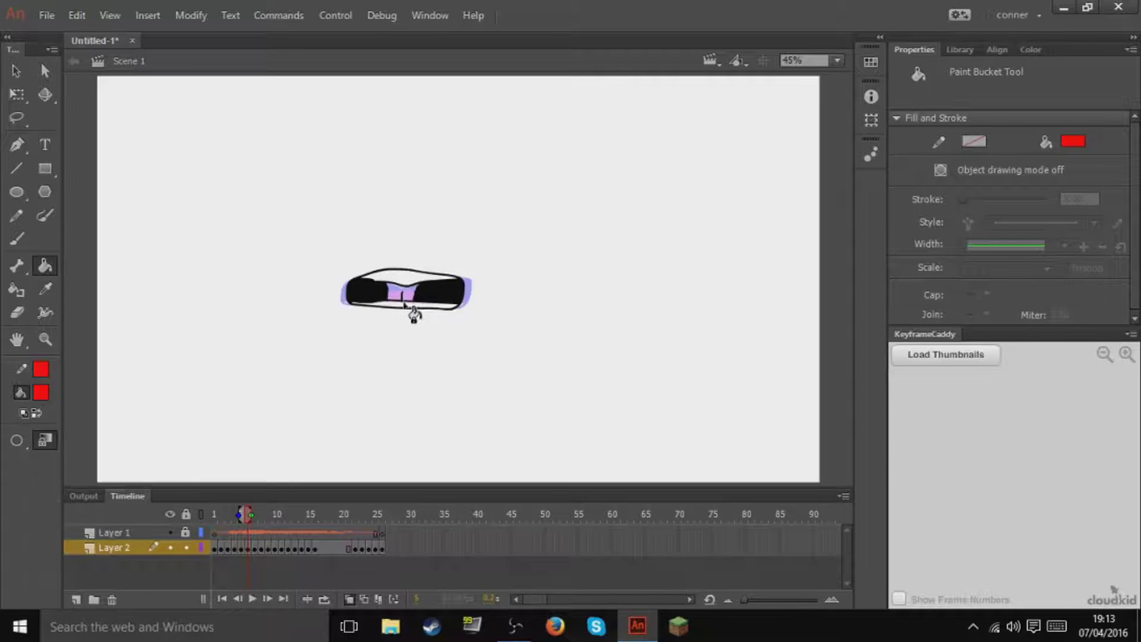
Fill the tongue red on frames 6 to 8, undoing the misplaced fill on frame 6.
left_click(415, 300)
key("ctrl+z")
key("period")
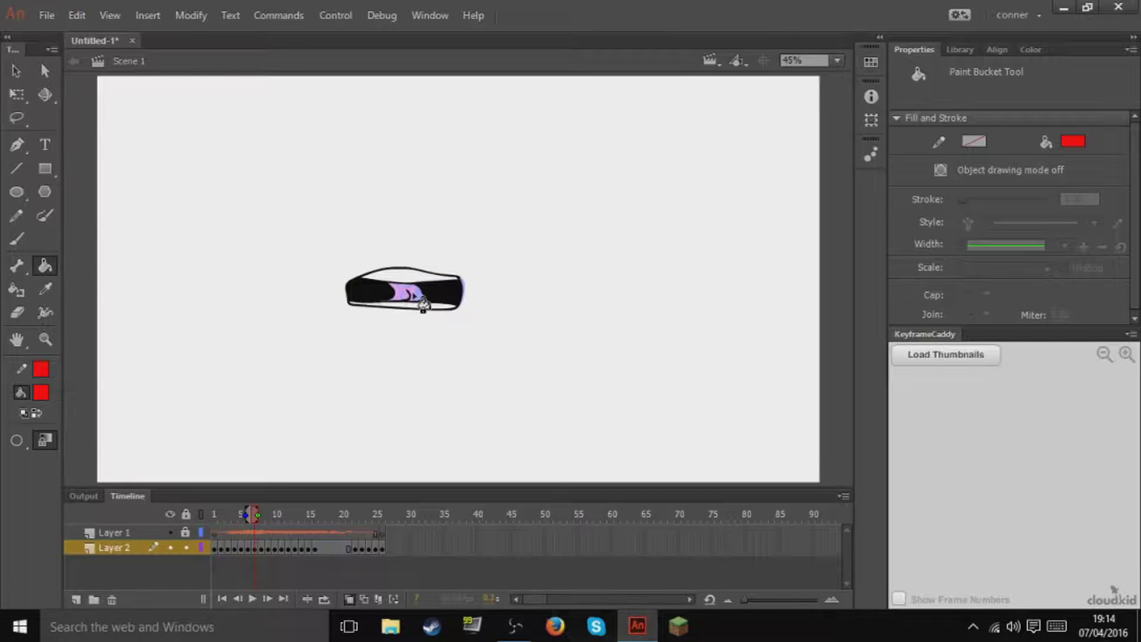
key("period")
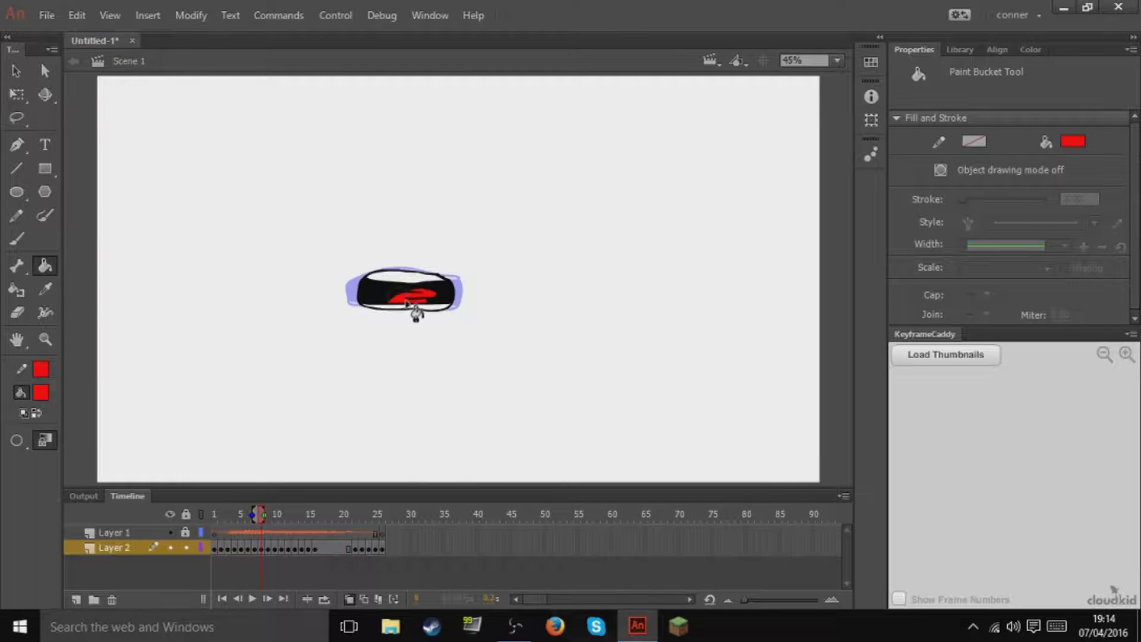
key("period")
key("period")
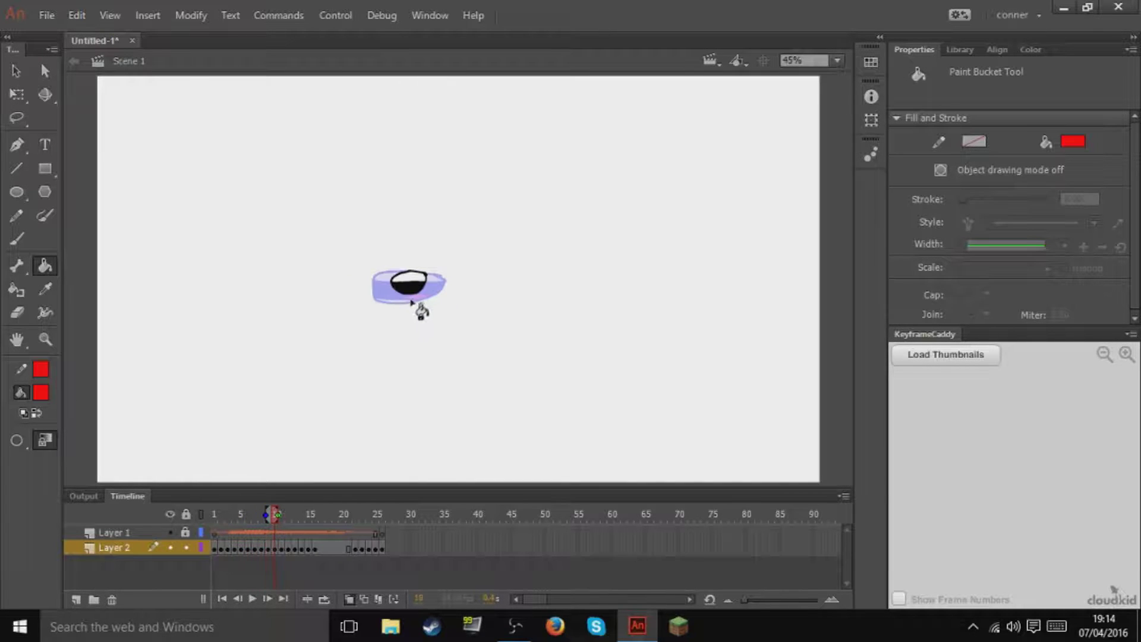
Step through the remaining small-mouth frames and play the animation to check the coloured tongues.
key("period")
key("period")
key("period")
key("period")
key("Return")
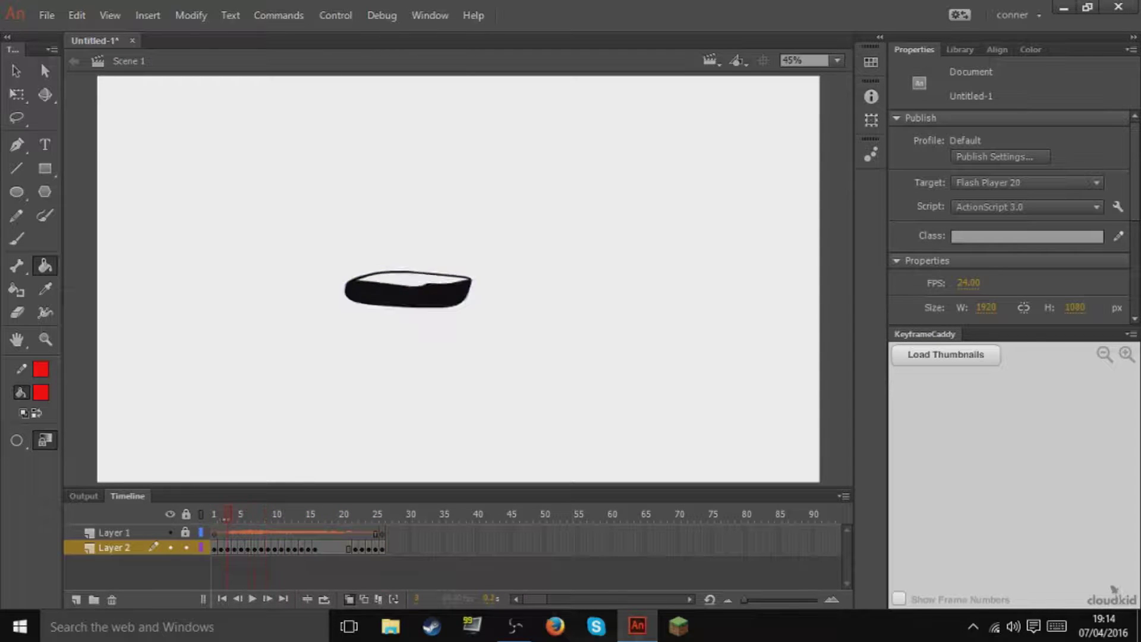
Zoom in on the frame 4 tongue and draw two short curved red Paint Brush strokes rising from its upper edge.
key("y")
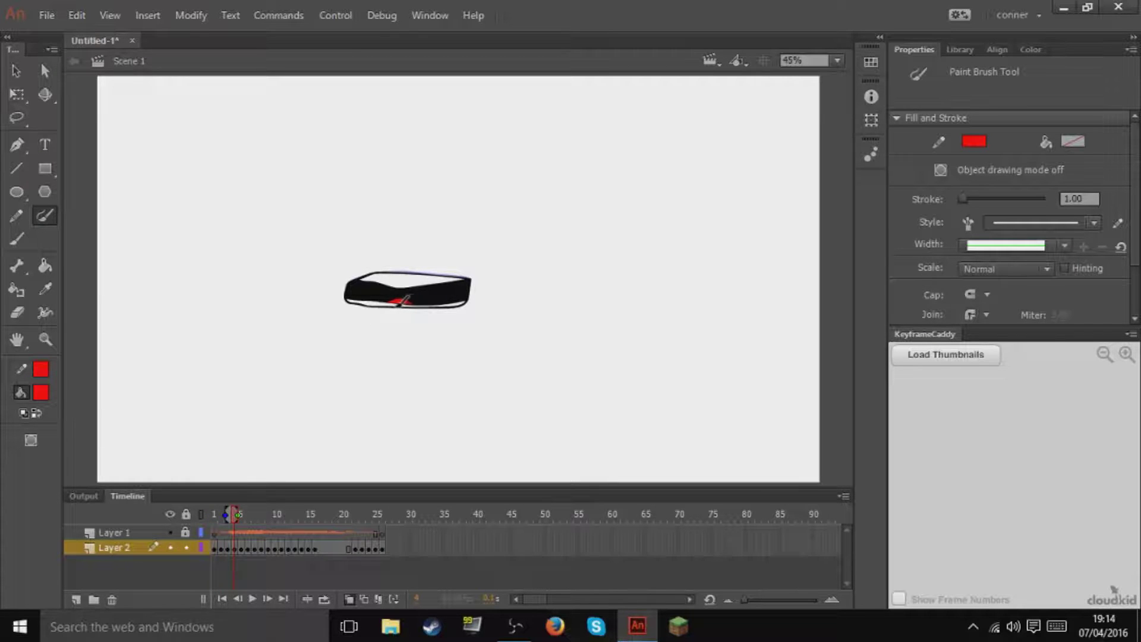
key("z")
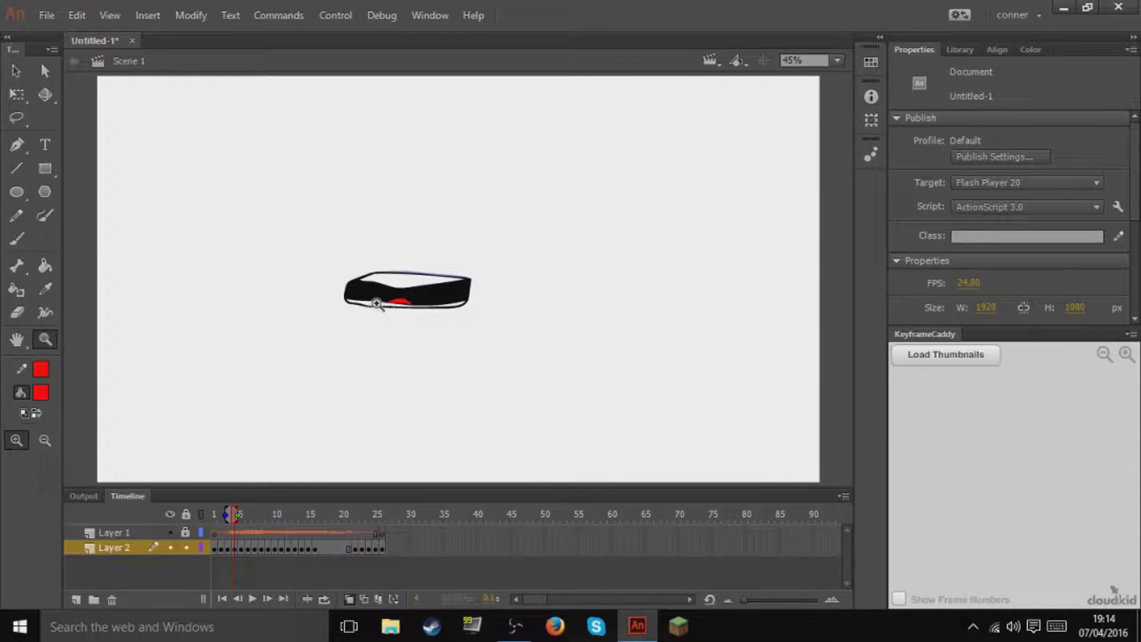
left_click_drag(376, 292, 421, 315)
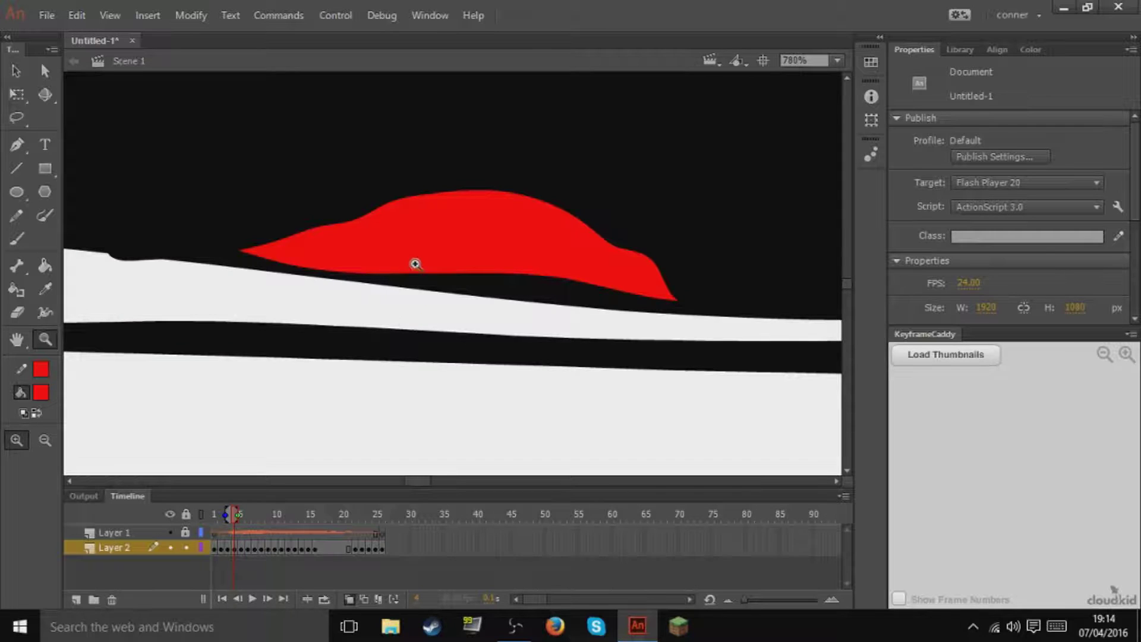
key("y")
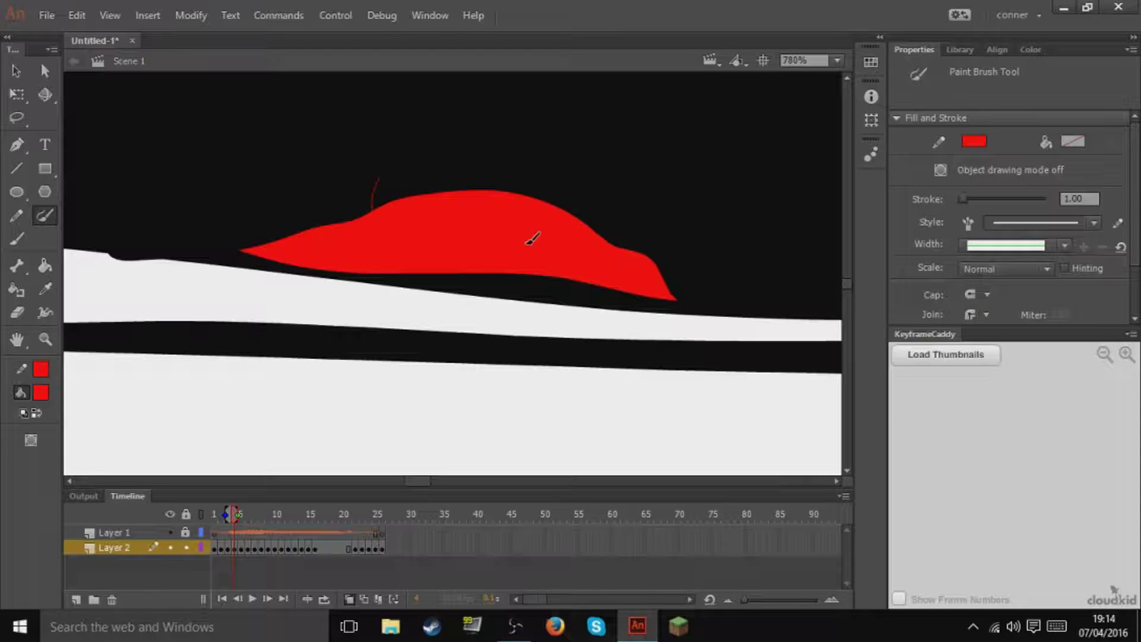
left_click_drag(585, 199, 582, 175)
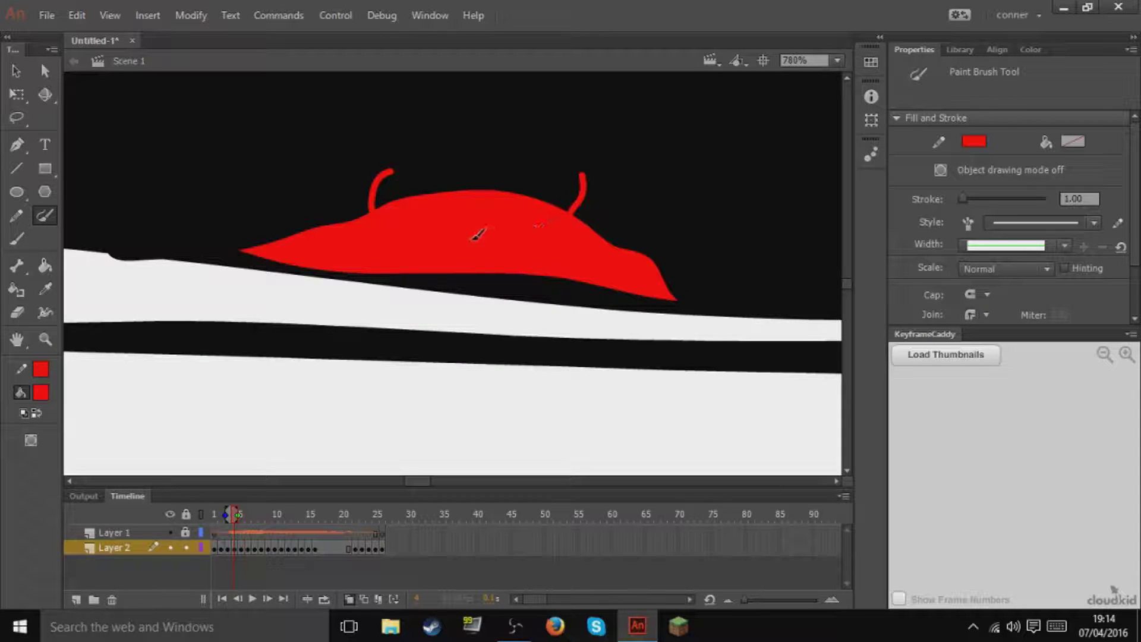
Undo the red strokes on the frame 4 tongue and set the stroke colour to bright green.
key("ctrl+z")
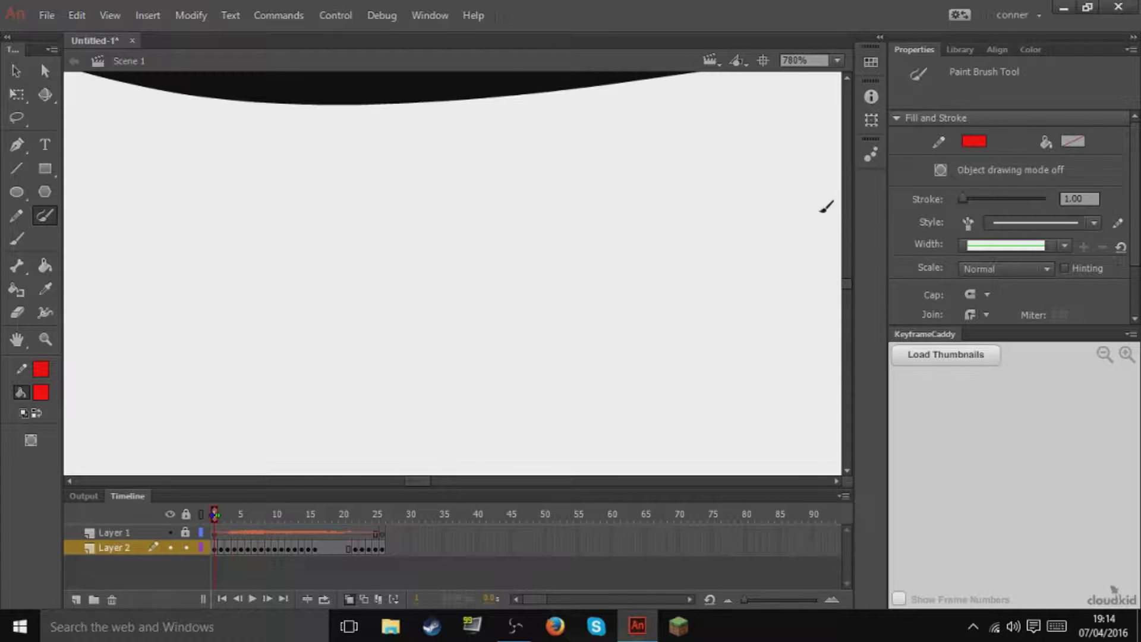
key("period")
key("period")
key("period")
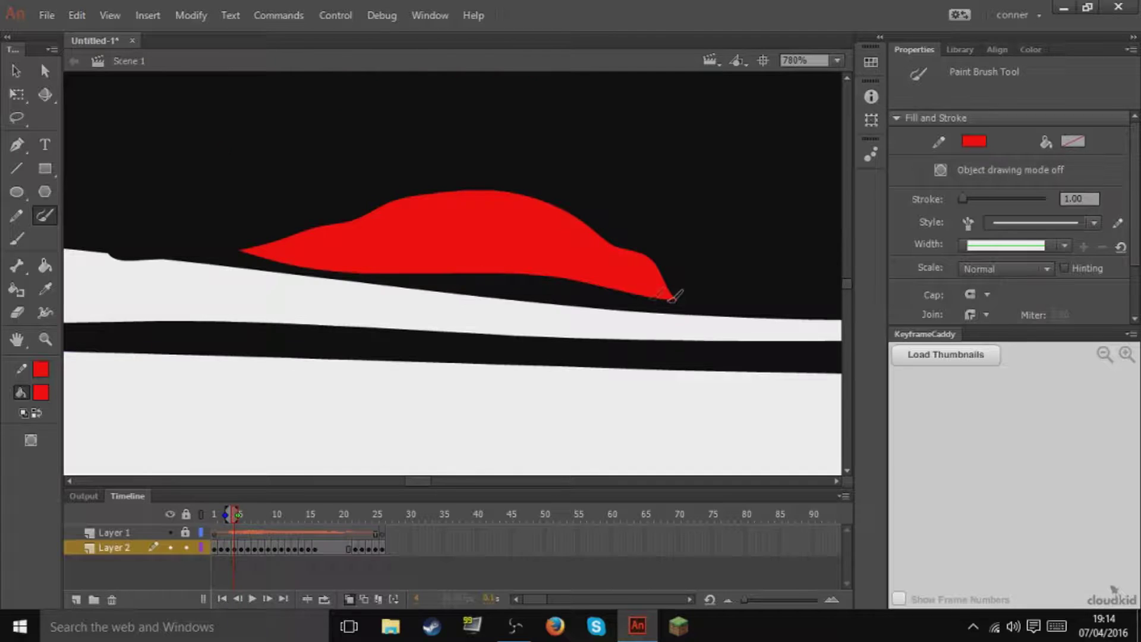
left_click(41, 369)
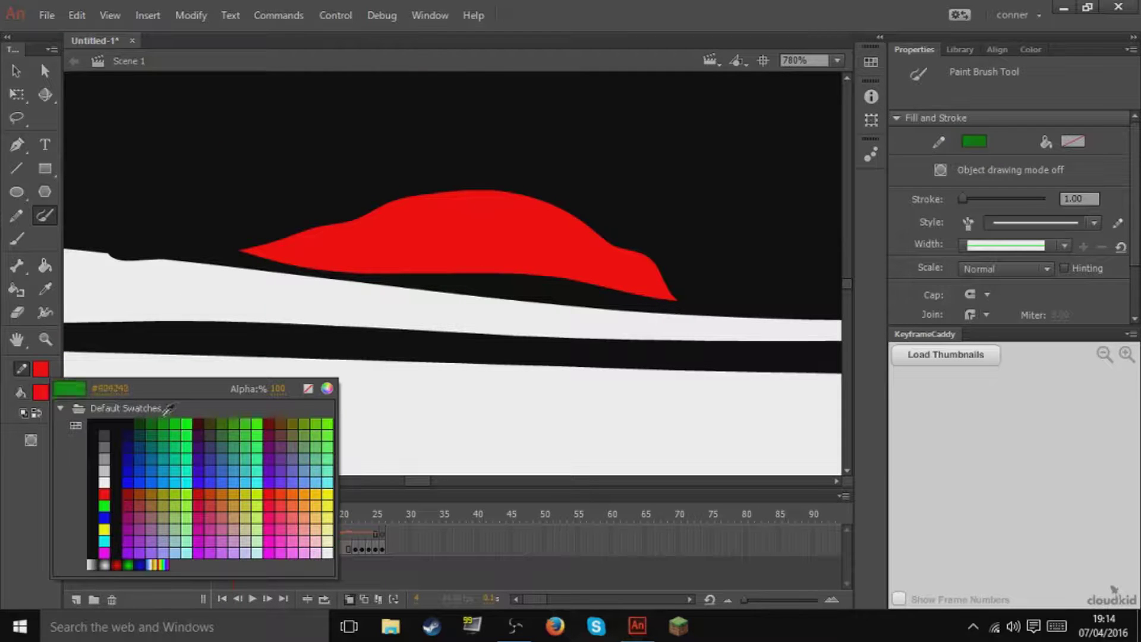
left_click(95, 510)
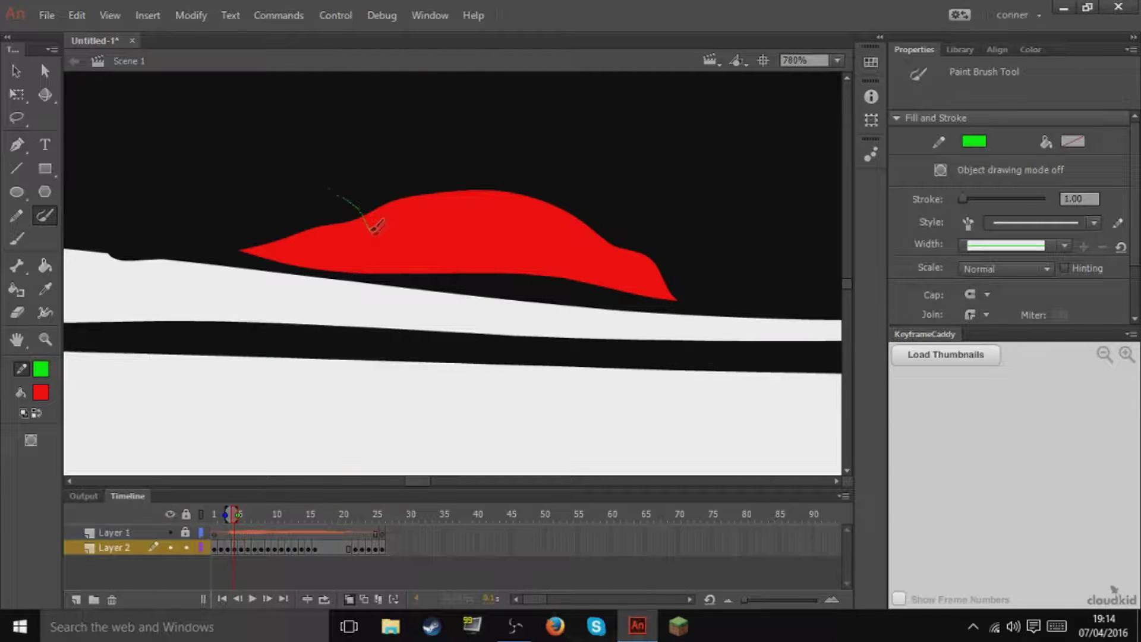
Draw a green U-shaped guide line across the frame 4 tongue with the Paint Brush, undoing the first attempt.
left_click_drag(537, 259, 541, 256)
key("ctrl+z")
mouse_move(363, 202)
left_mouse_down()
mouse_move(378, 231)
mouse_move(464, 258)
left_mouse_up()
left_click_drag(550, 249, 603, 209)
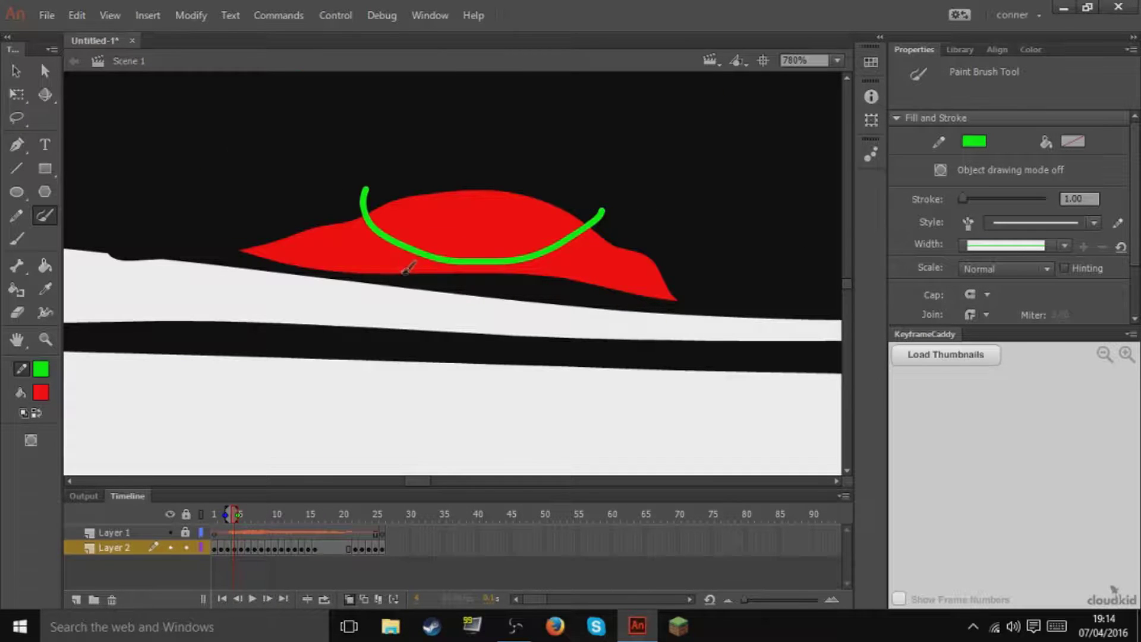
Draw a closed green guide outline inside the tongue on frames 5 and 6, dipping around the top of the central crease.
key("period")
left_click_drag(847, 282, 846, 278)
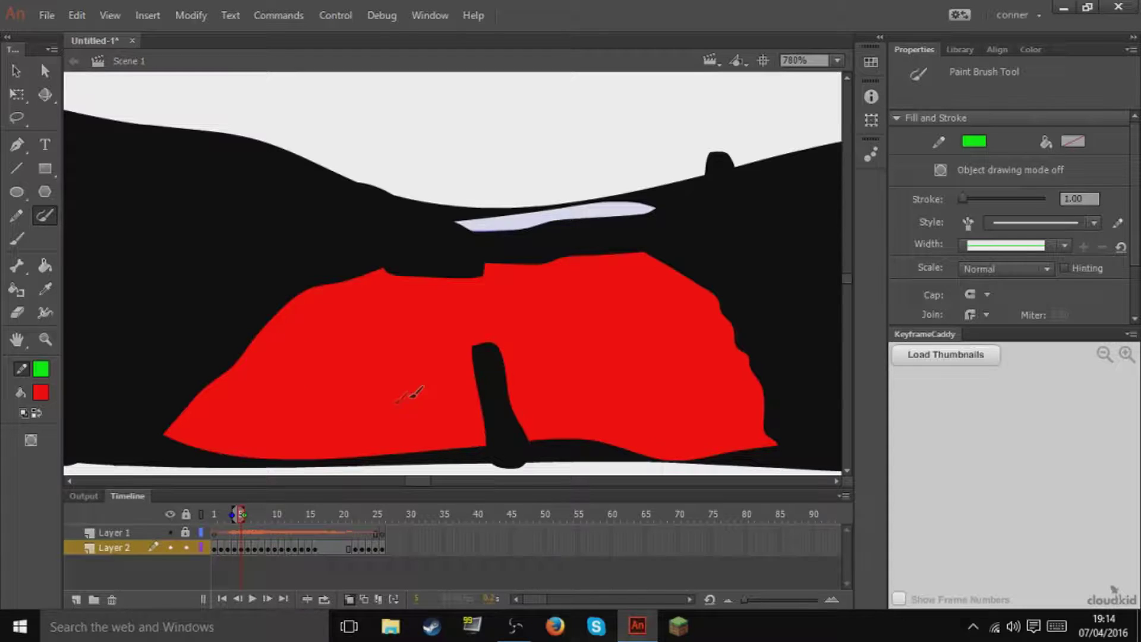
mouse_move(474, 346)
left_mouse_down()
mouse_move(459, 379)
mouse_move(411, 407)
mouse_move(365, 421)
mouse_move(301, 412)
mouse_move(315, 349)
mouse_move(338, 330)
mouse_move(467, 304)
mouse_move(620, 316)
mouse_move(649, 330)
mouse_move(660, 361)
mouse_move(653, 381)
mouse_move(578, 394)
mouse_move(536, 384)
mouse_move(482, 348)
left_mouse_up()
key("period")
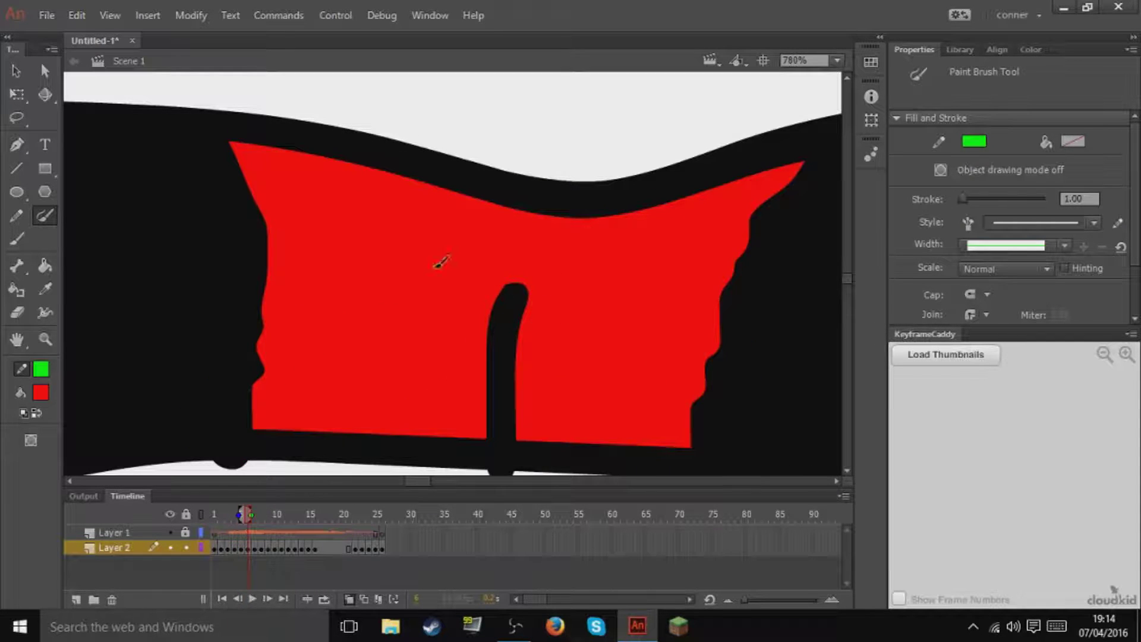
mouse_move(453, 378)
left_mouse_down()
mouse_move(407, 412)
mouse_move(345, 407)
mouse_move(324, 392)
mouse_move(325, 294)
mouse_move(301, 245)
mouse_move(328, 202)
mouse_move(444, 207)
left_mouse_up()
mouse_move(506, 229)
left_mouse_down()
mouse_move(673, 256)
mouse_move(687, 310)
left_mouse_up()
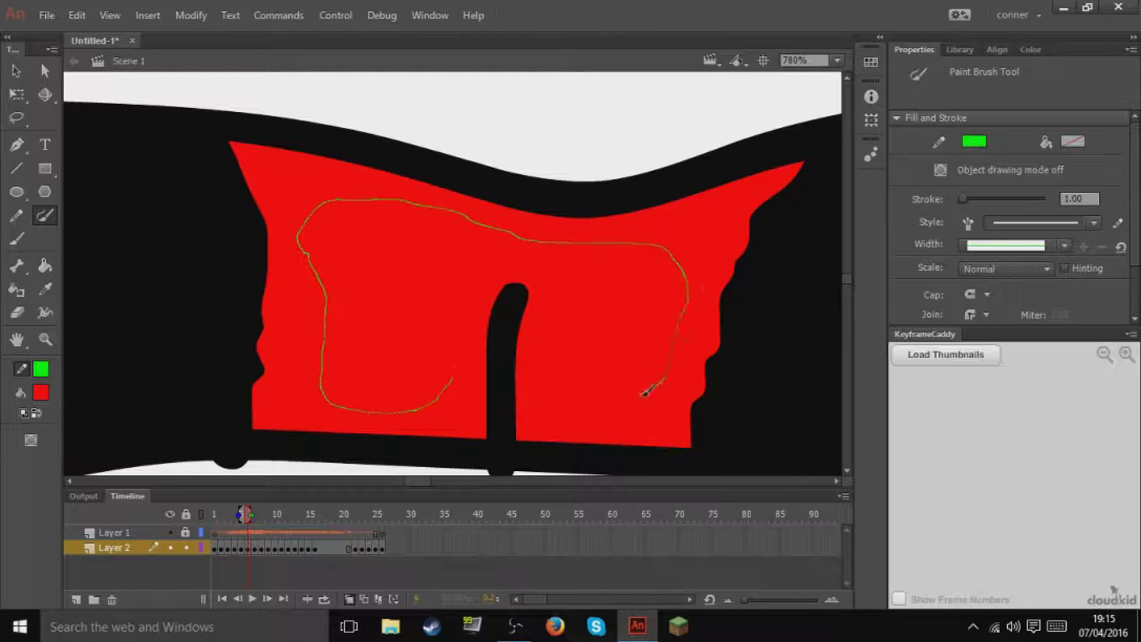
mouse_move(580, 389)
left_mouse_down()
mouse_move(526, 297)
mouse_move(496, 297)
mouse_move(455, 376)
left_mouse_up()
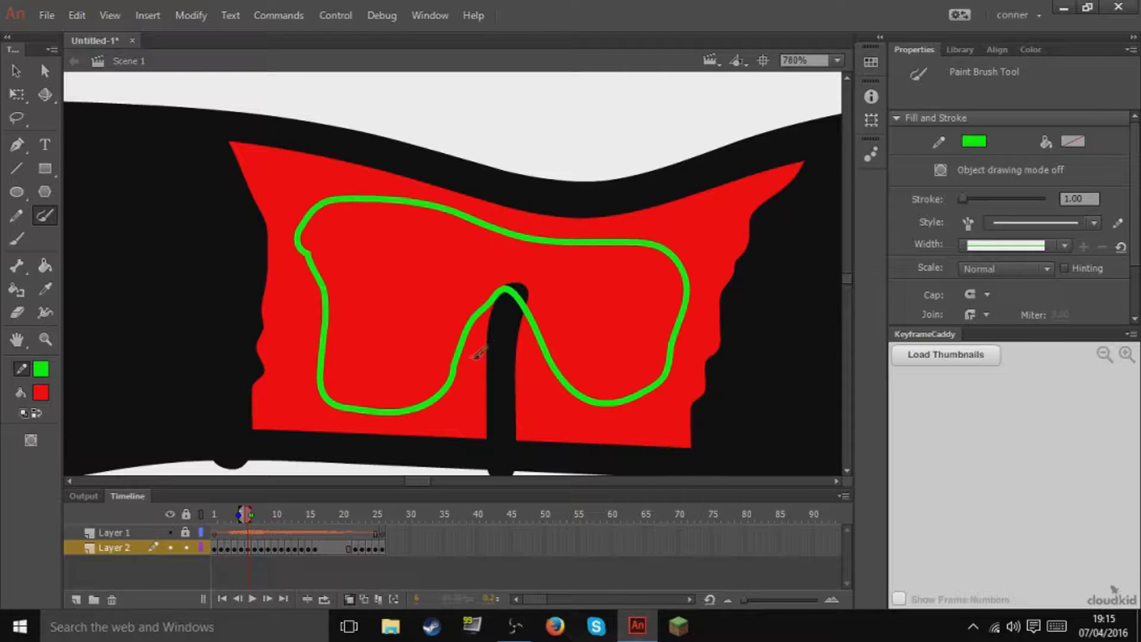
Draw a closed green guide outline arching over the crease of the frame 7 tongue, undoing the first stroke.
key(".")
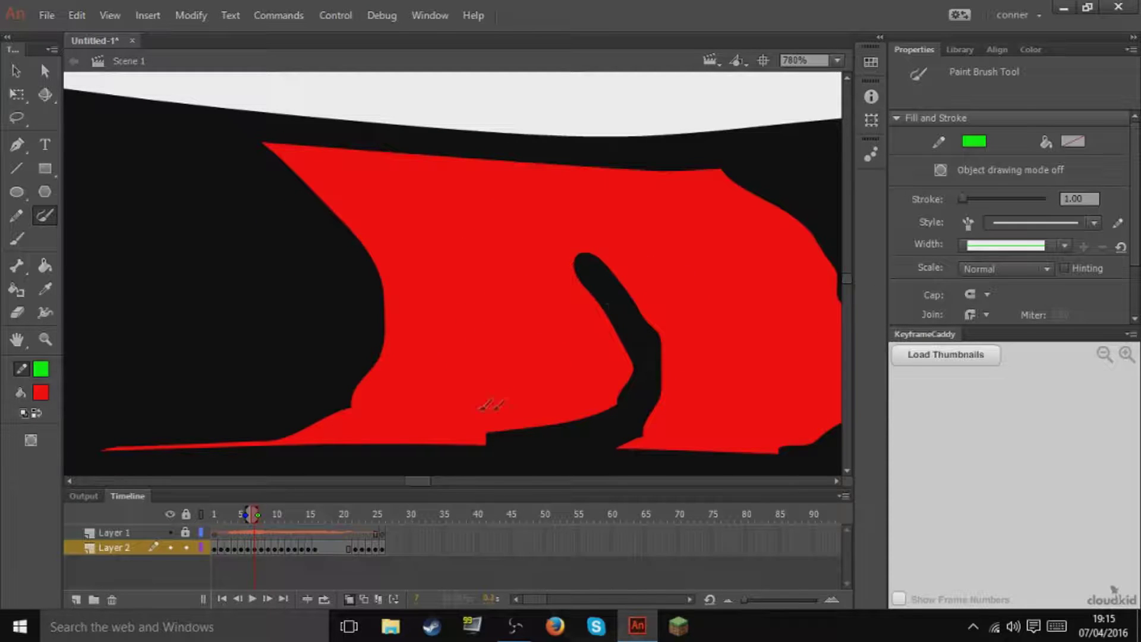
left_click_drag(574, 352, 543, 254)
key("ctrl+z")
mouse_move(429, 230)
left_mouse_down()
mouse_move(435, 348)
mouse_move(408, 402)
mouse_move(456, 414)
mouse_move(545, 393)
mouse_move(568, 376)
left_mouse_up()
mouse_move(580, 309)
left_mouse_down()
mouse_move(583, 270)
mouse_move(654, 283)
mouse_move(687, 340)
mouse_move(682, 384)
mouse_move(696, 424)
mouse_move(724, 430)
left_mouse_up()
mouse_move(786, 364)
left_mouse_down()
mouse_move(768, 256)
mouse_move(736, 224)
left_mouse_up()
mouse_move(649, 186)
left_mouse_down()
mouse_move(594, 176)
mouse_move(493, 188)
left_mouse_up()
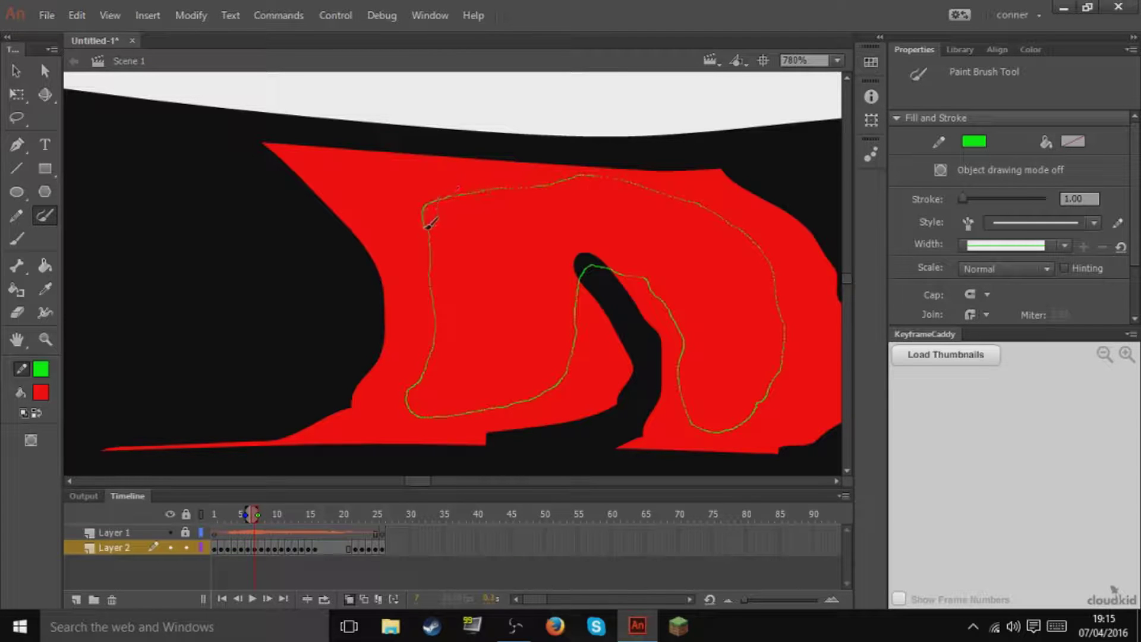
left_click_drag(431, 233, 430, 231)
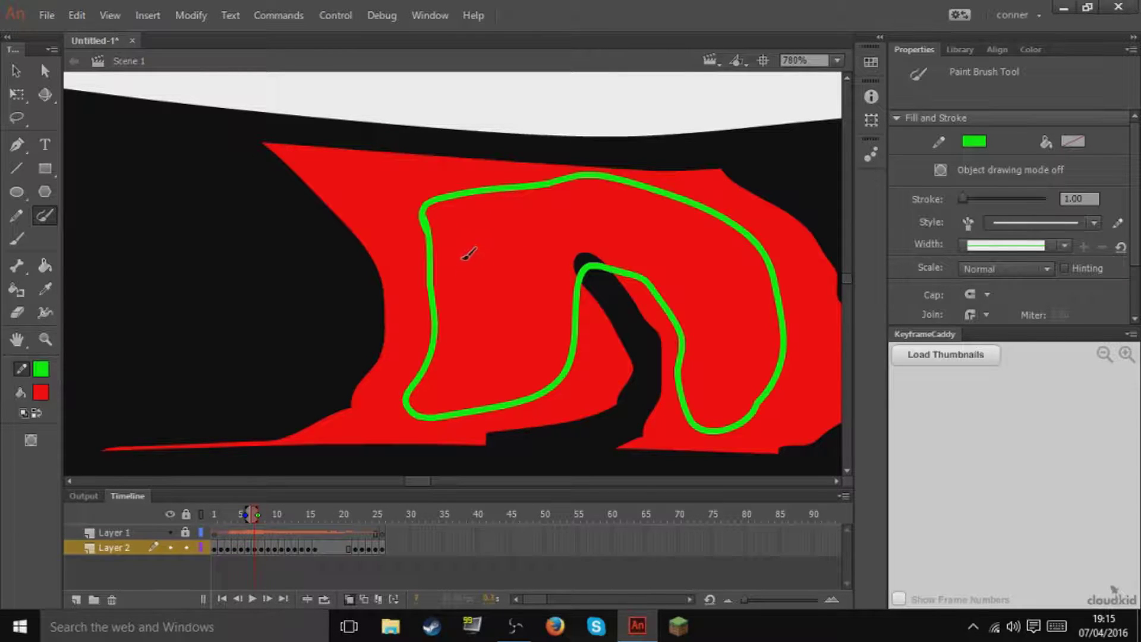
Draw green guide lines on the frame 8 tongue, closing off its lower section and its upper pointed section.
key(".")
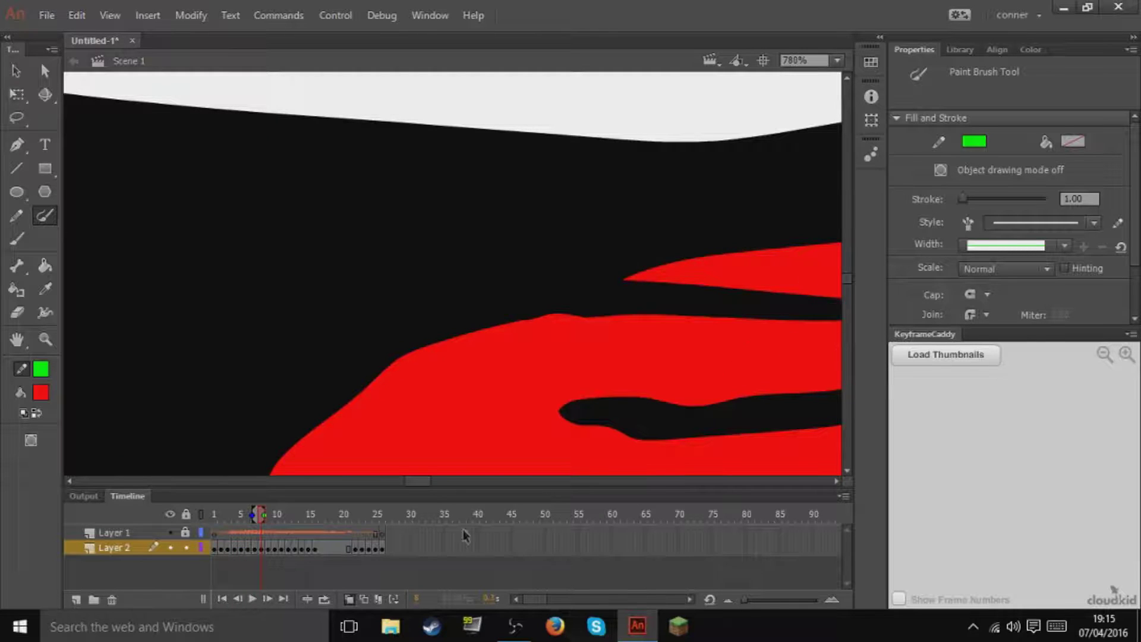
left_click_drag(420, 482, 433, 482)
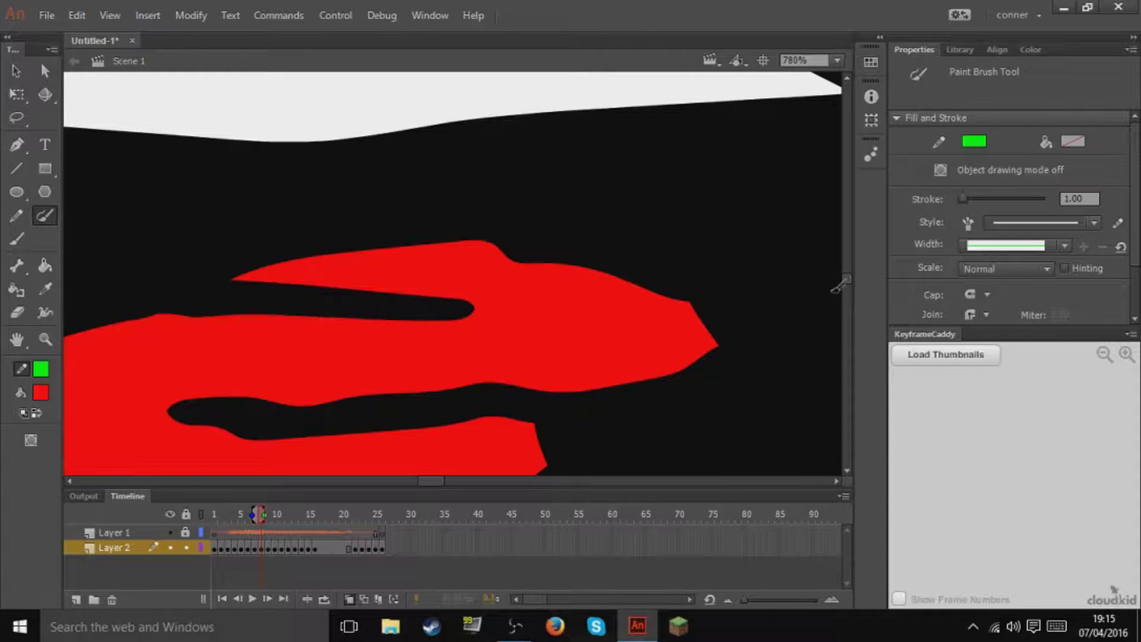
left_click_drag(847, 278, 844, 280)
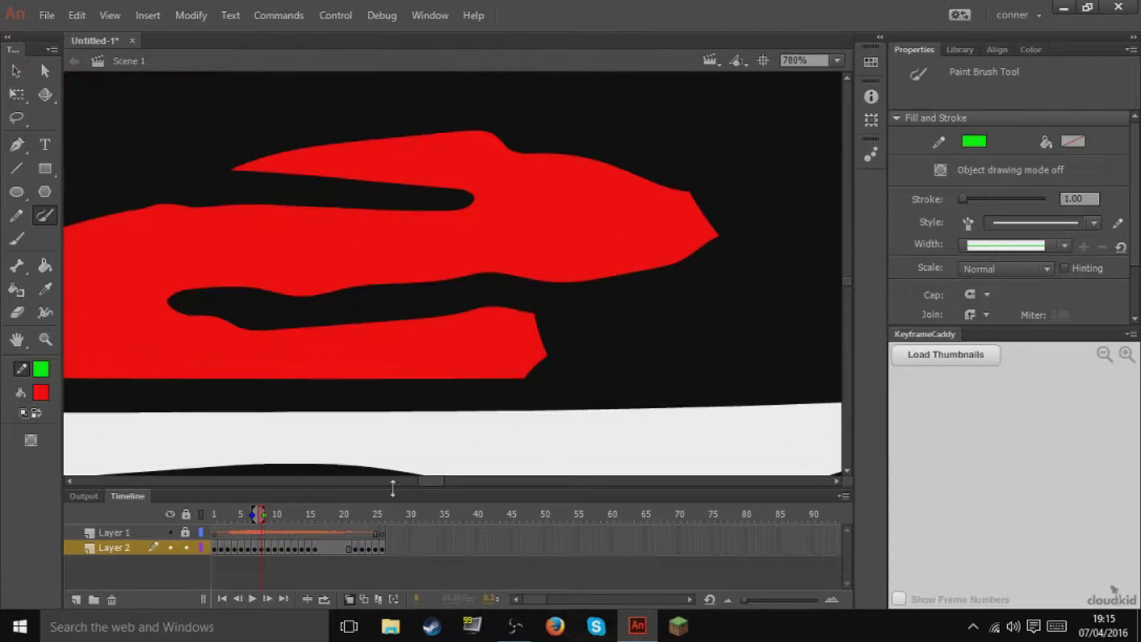
left_click_drag(431, 480, 420, 480)
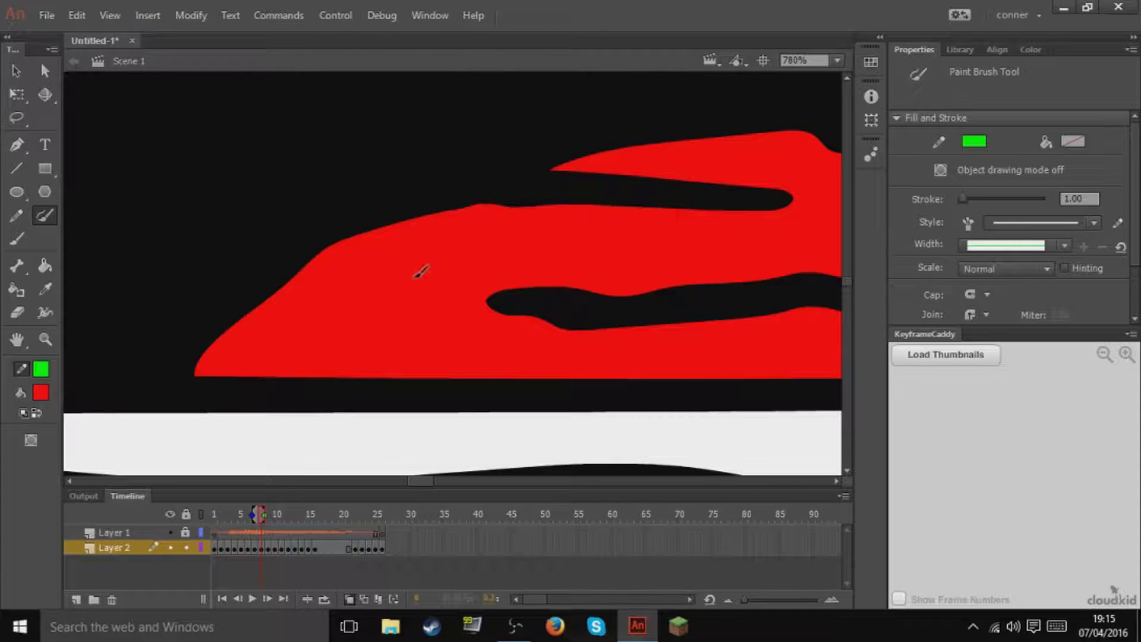
mouse_move(446, 234)
left_mouse_down()
mouse_move(372, 256)
mouse_move(308, 315)
left_mouse_up()
key("ctrl+z")
mouse_move(285, 265)
left_mouse_down()
mouse_move(275, 267)
mouse_move(330, 347)
mouse_move(438, 336)
mouse_move(479, 321)
mouse_move(493, 295)
left_mouse_up()
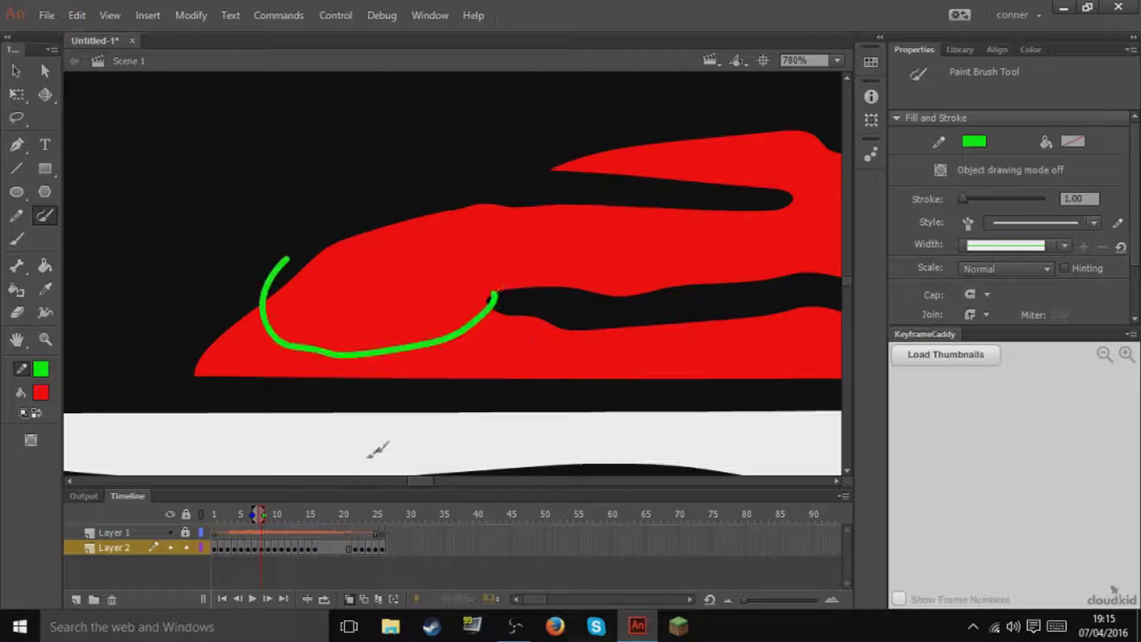
left_click_drag(417, 479, 427, 479)
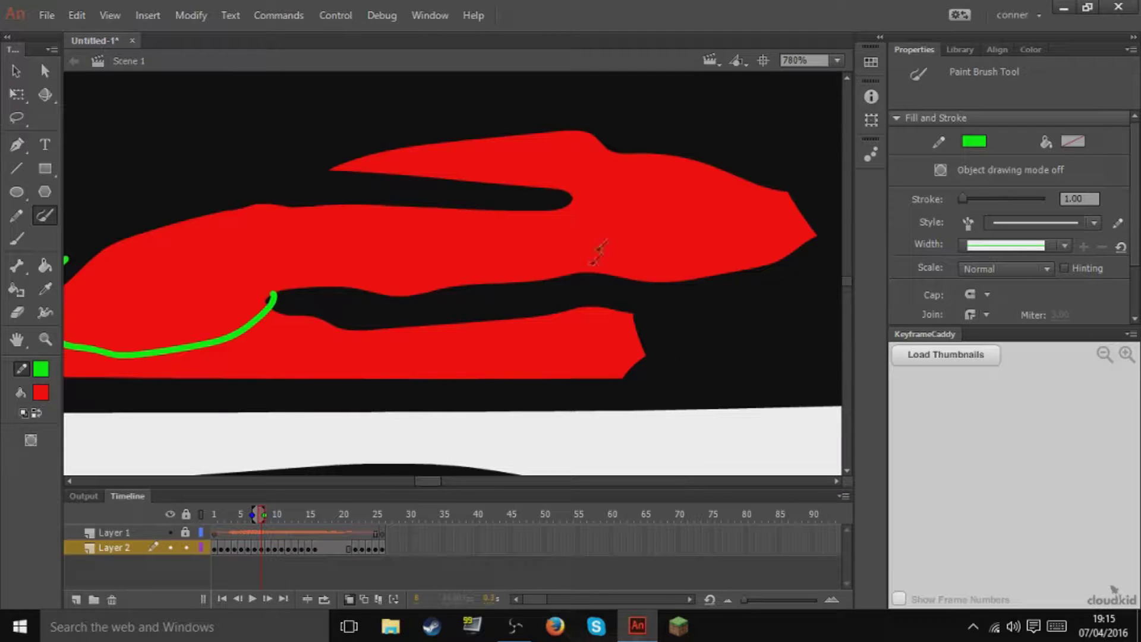
mouse_move(562, 195)
left_mouse_down()
mouse_move(479, 156)
mouse_move(508, 136)
mouse_move(612, 127)
left_mouse_up()
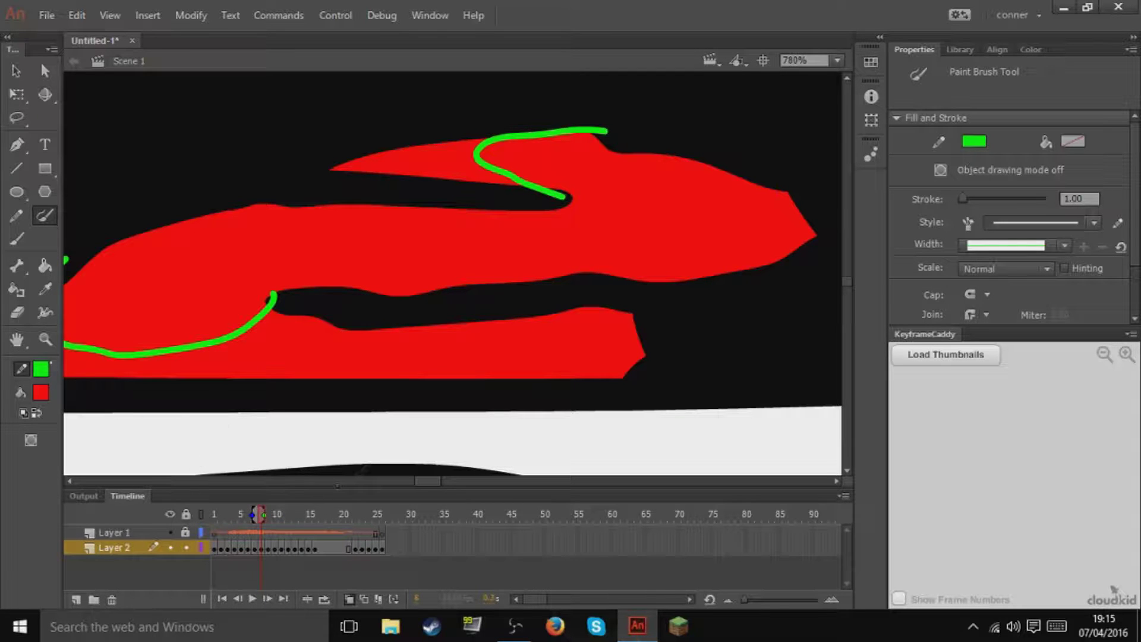
Recolour the lower section of the frame 8 tongue, below the green guide line, to dark red #AA1B1B.
key("v")
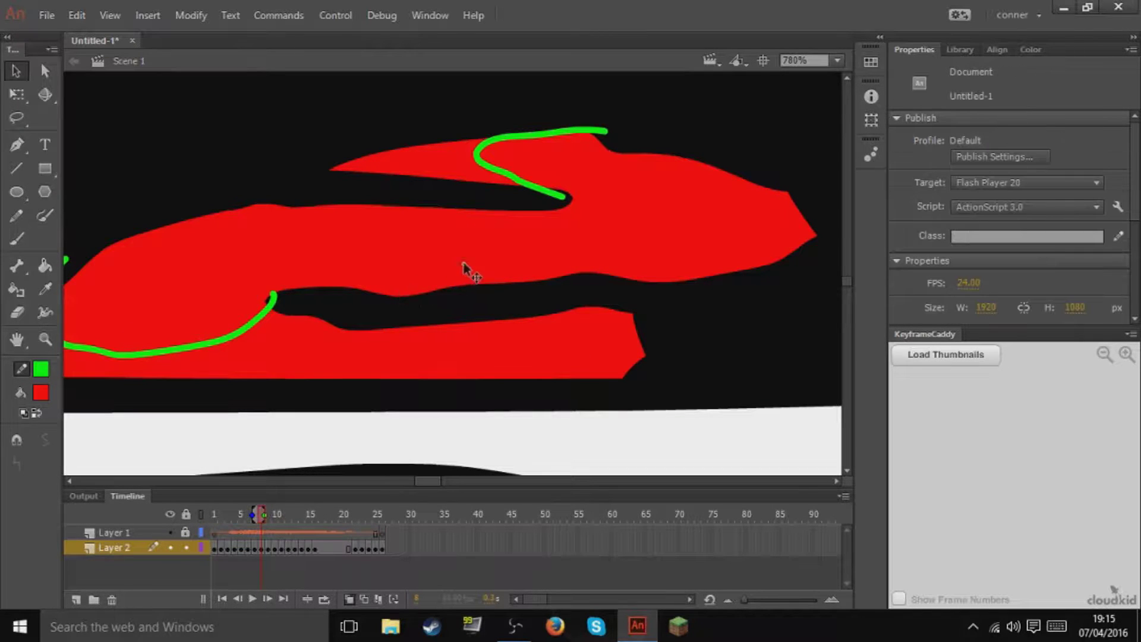
left_click(466, 267)
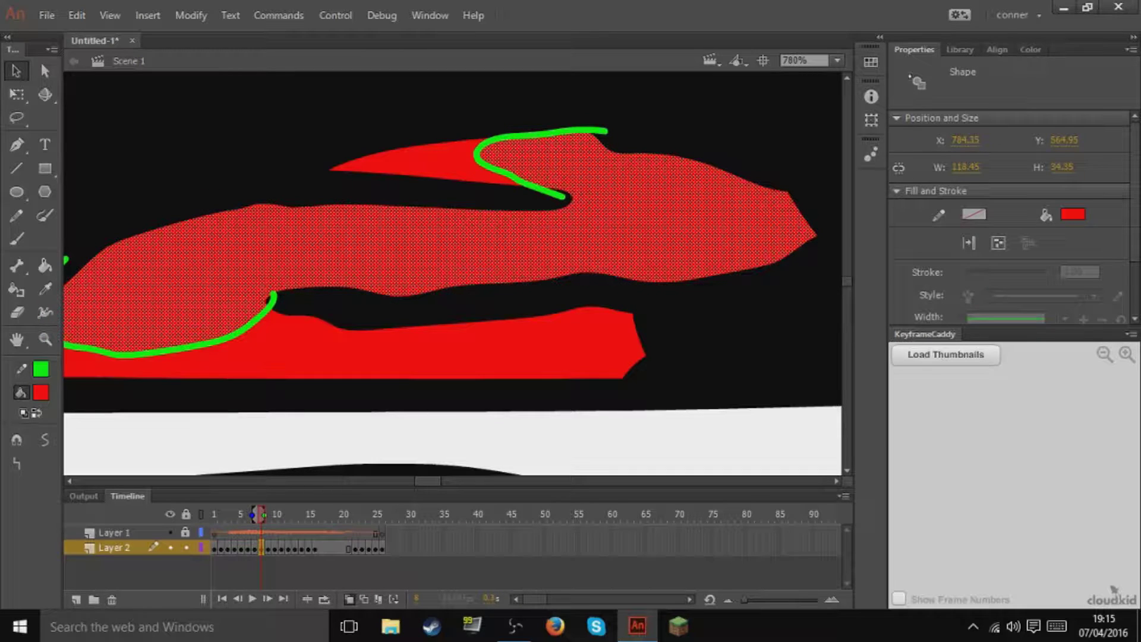
left_click(351, 352)
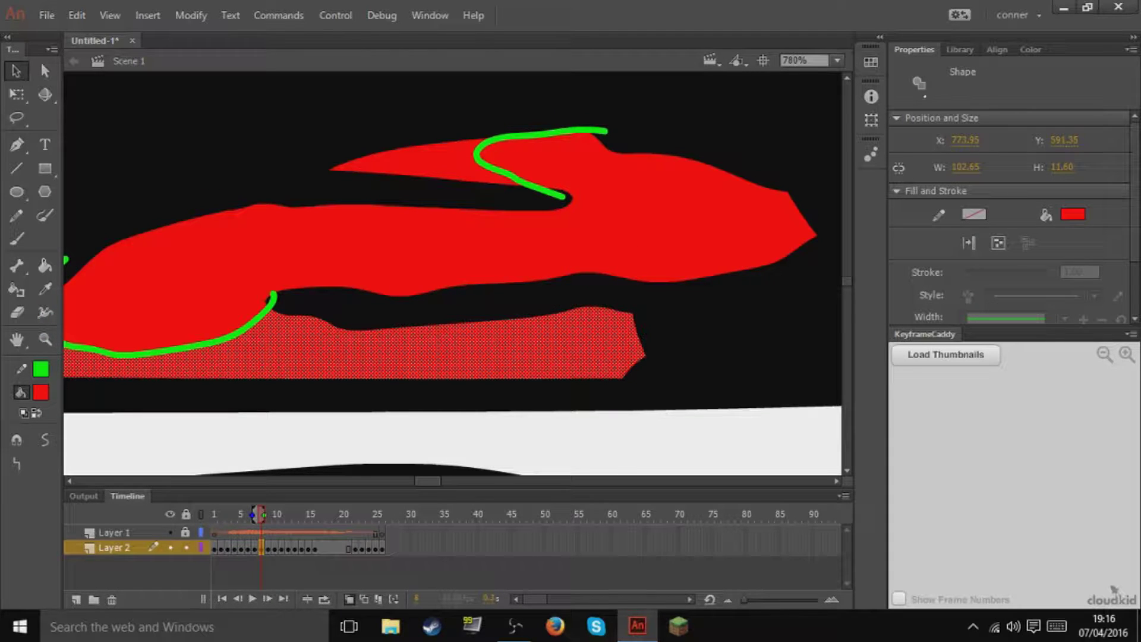
left_click(1032, 50)
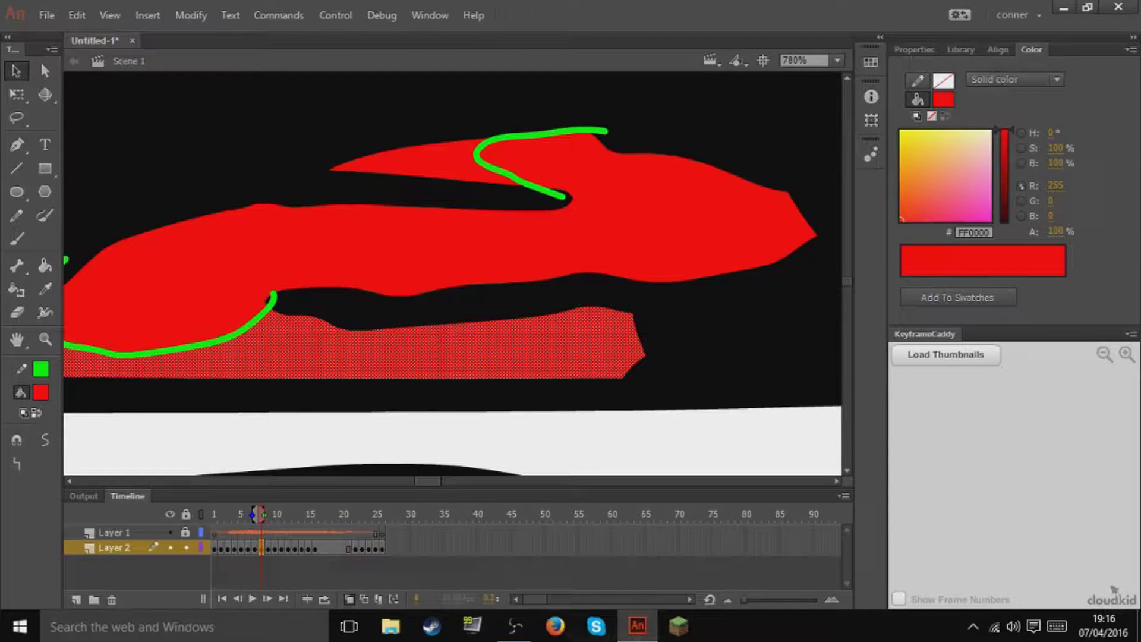
left_click_drag(1058, 168, 1030, 150)
left_click(606, 416)
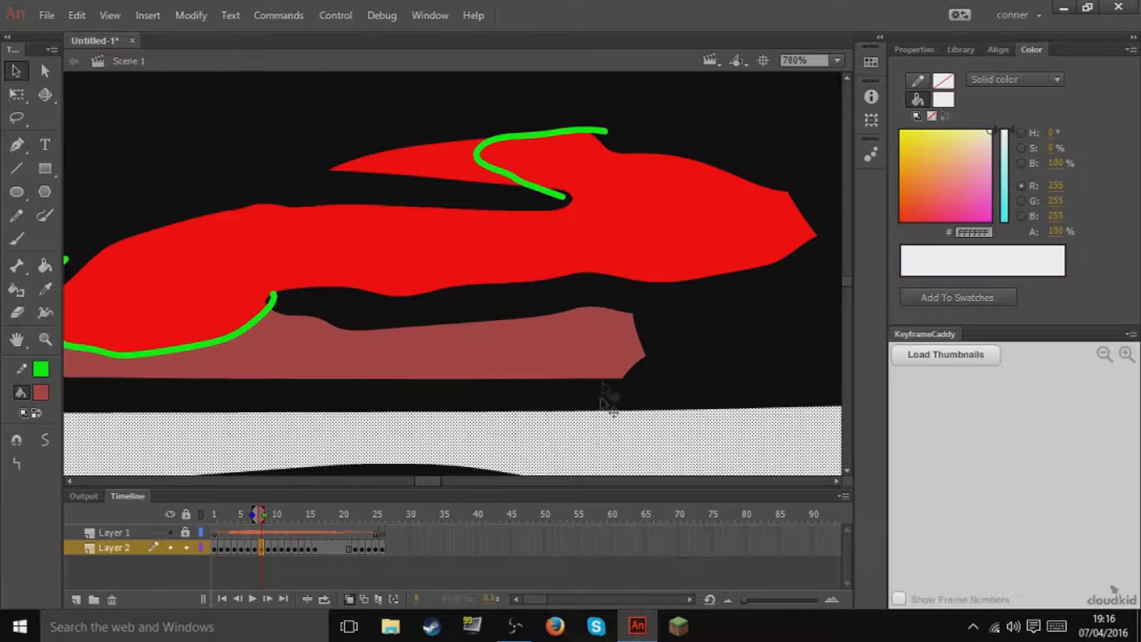
left_click(586, 352)
left_click_drag(1056, 149, 1084, 151)
left_click(677, 443)
Sample the dark red from the tongue as the fill colour, undo its application to the teeth and clear the selection.
key("i")
left_click(454, 359)
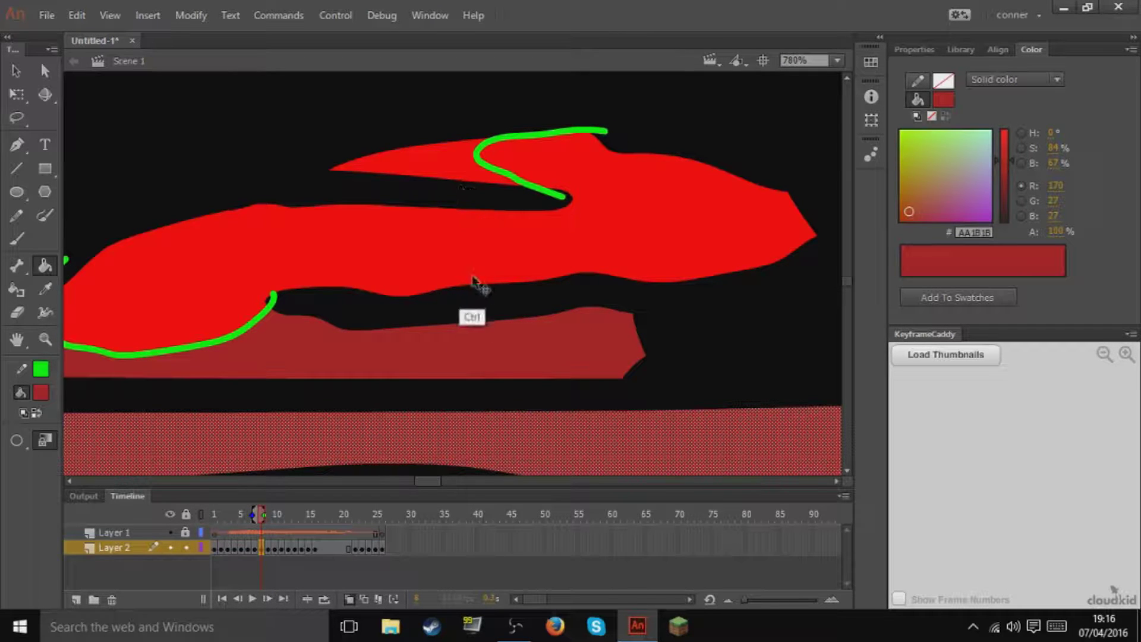
key("ctrl+z")
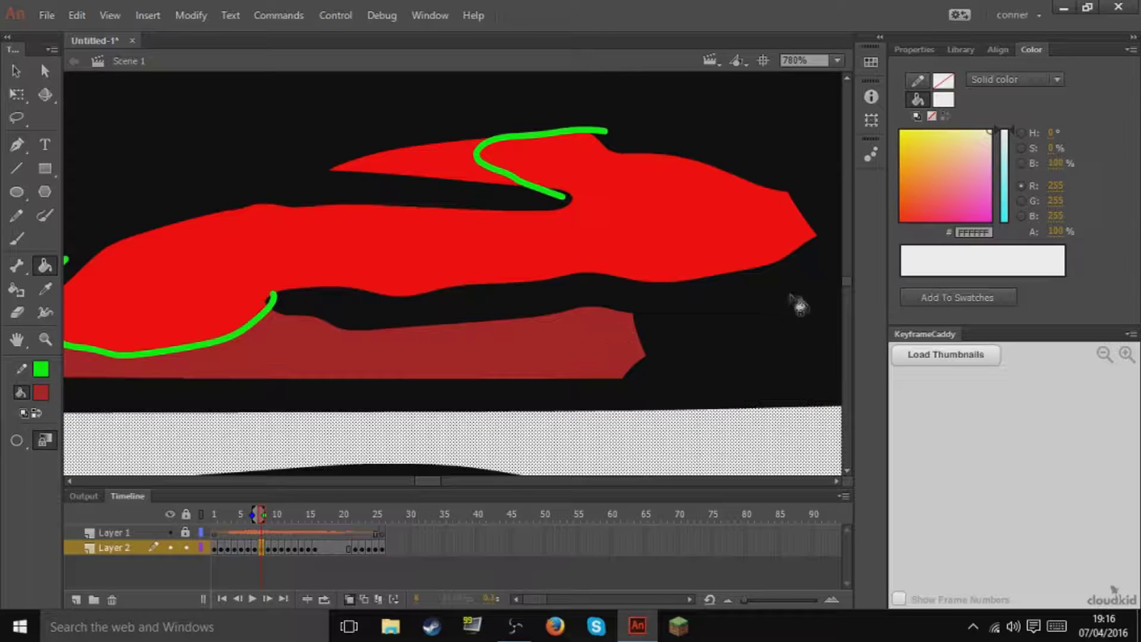
left_click_drag(847, 282, 847, 290)
key("v")
left_click(570, 315)
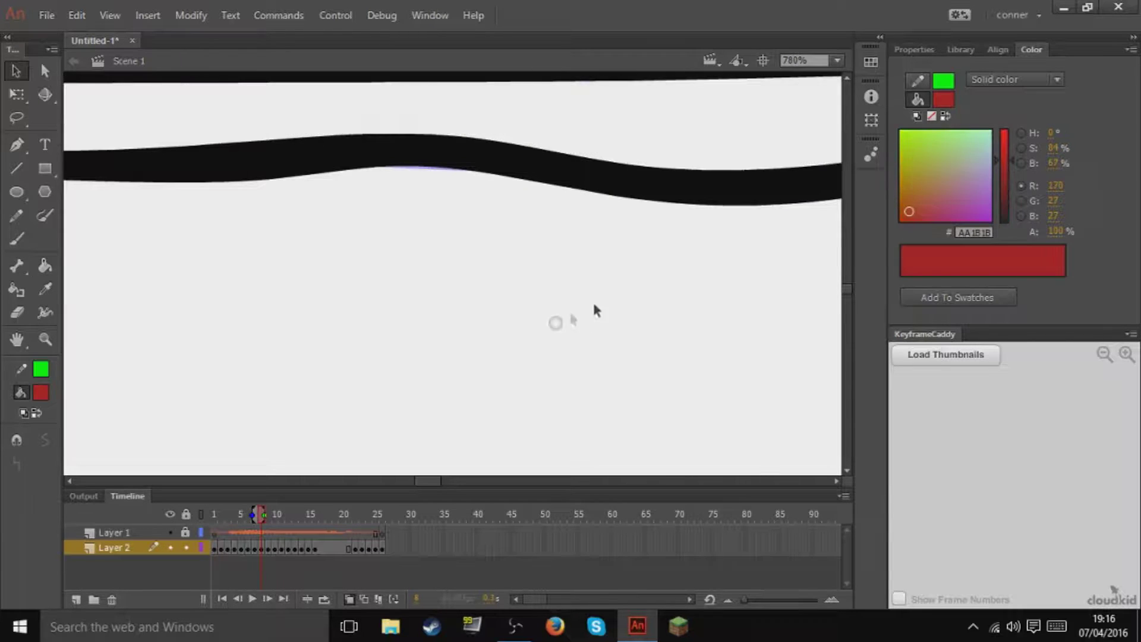
Zoom in on the whole frame 8 mouth and fill the tongue's upper pointed section with dark red.
left_click(837, 60)
left_click(799, 79)
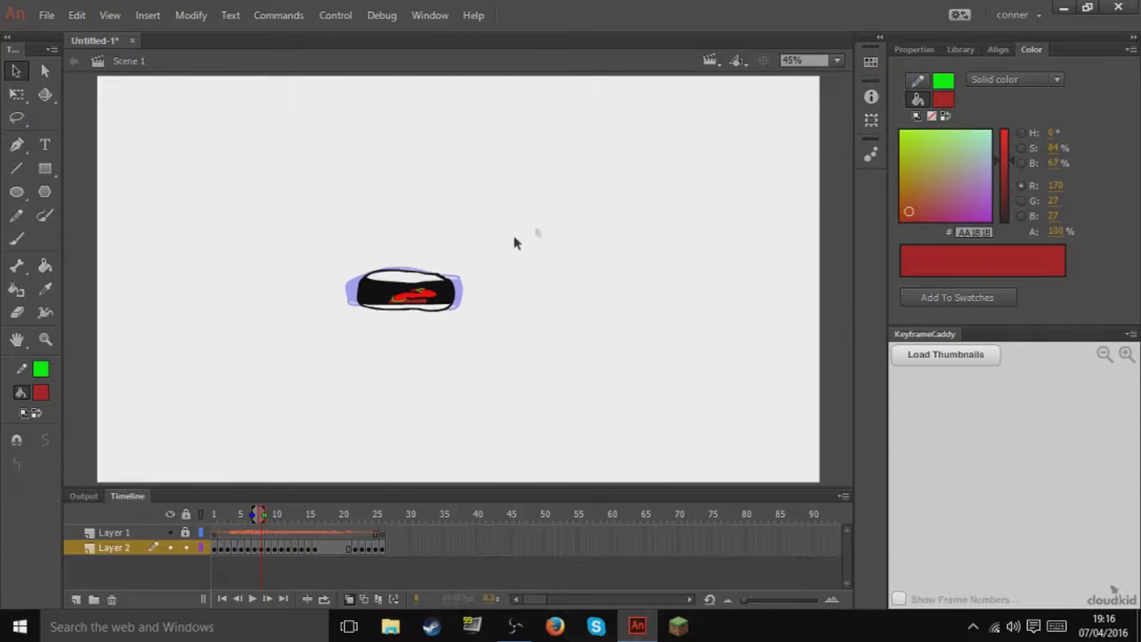
key("z")
left_click_drag(321, 252, 469, 336)
key("k")
left_click(537, 275)
Draw a green curved guide line across the frame 9 tongue with the Paint Brush.
key(".")
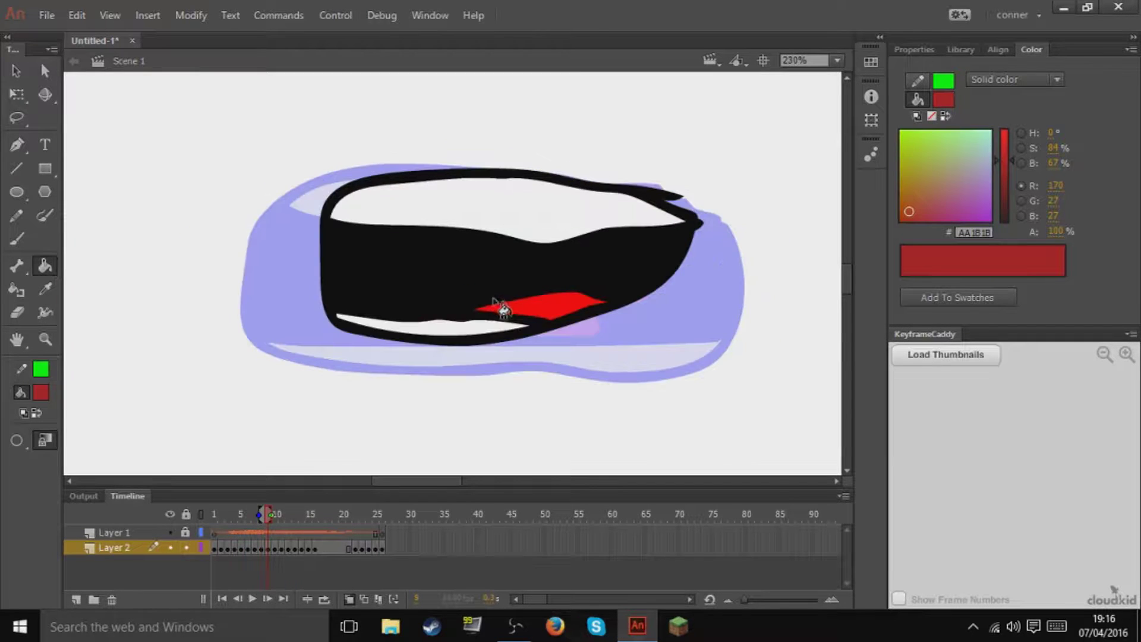
key("b")
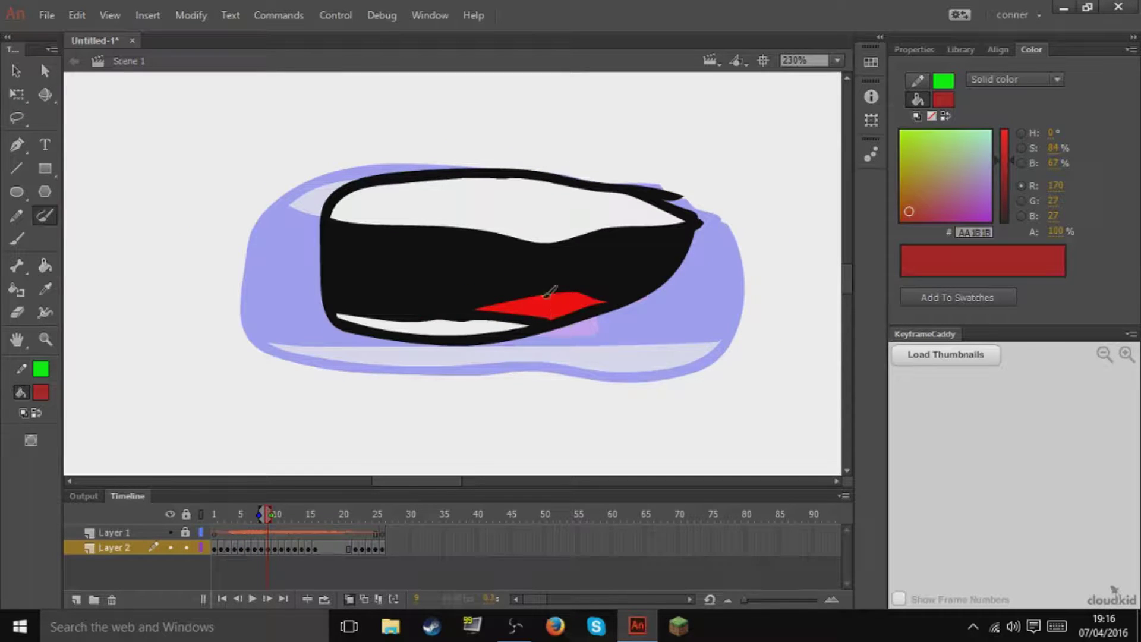
mouse_move(511, 288)
left_mouse_down()
mouse_move(537, 305)
mouse_move(569, 283)
left_mouse_up()
Fill the tongue area outside the green guide lines with dark red on frames 7, 6, 5 and 4.
key("k")
key("comma")
key("comma")
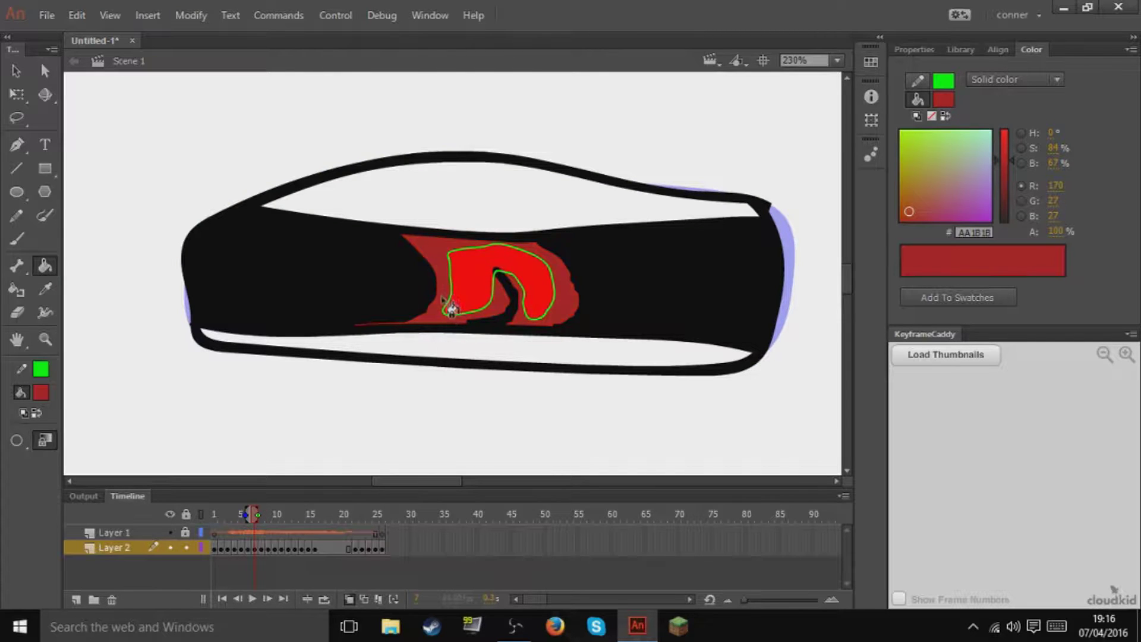
key("comma")
left_click(423, 322)
key("period")
key("comma")
key("comma")
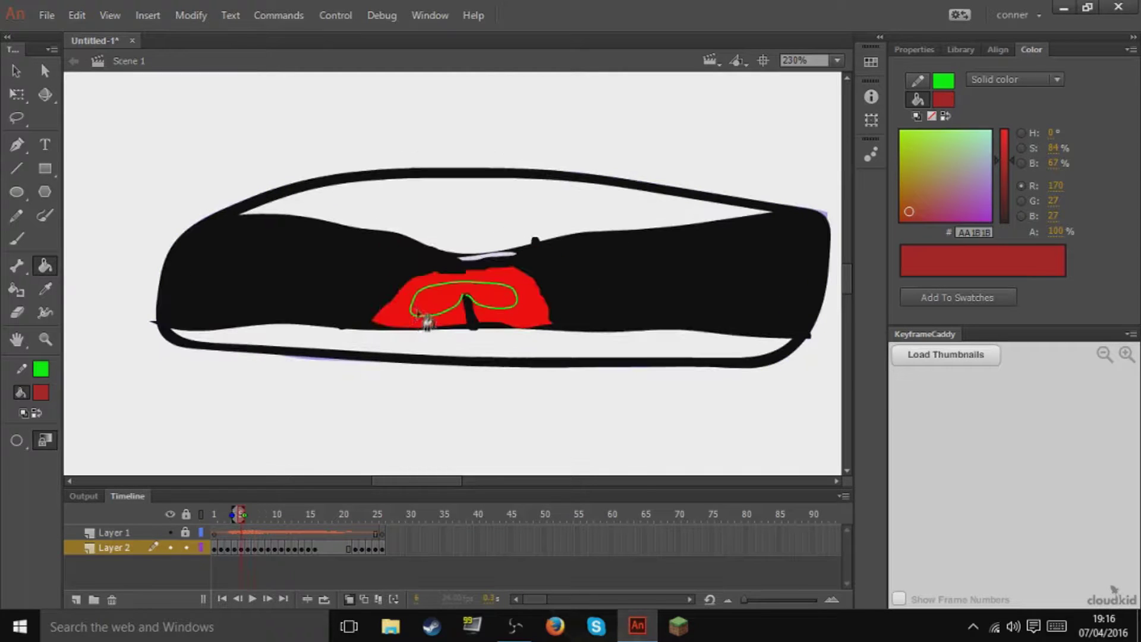
left_click(414, 324)
key("comma")
left_click(416, 328)
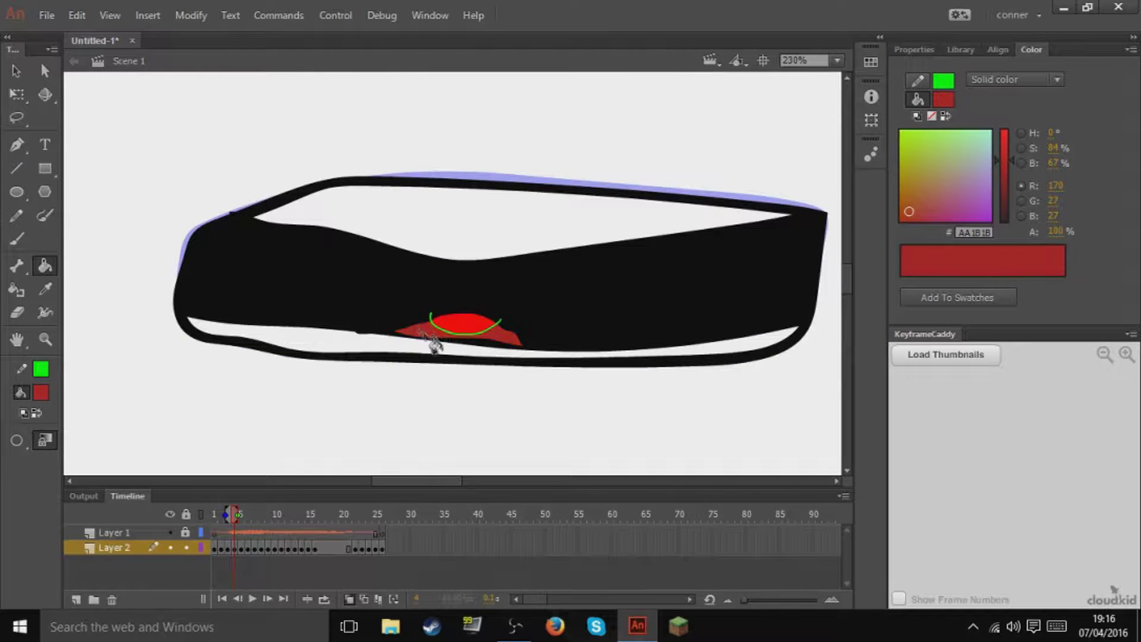
Delete the green guide lines from the tongue on frames 5 and 4 with the Selection tool.
key("v")
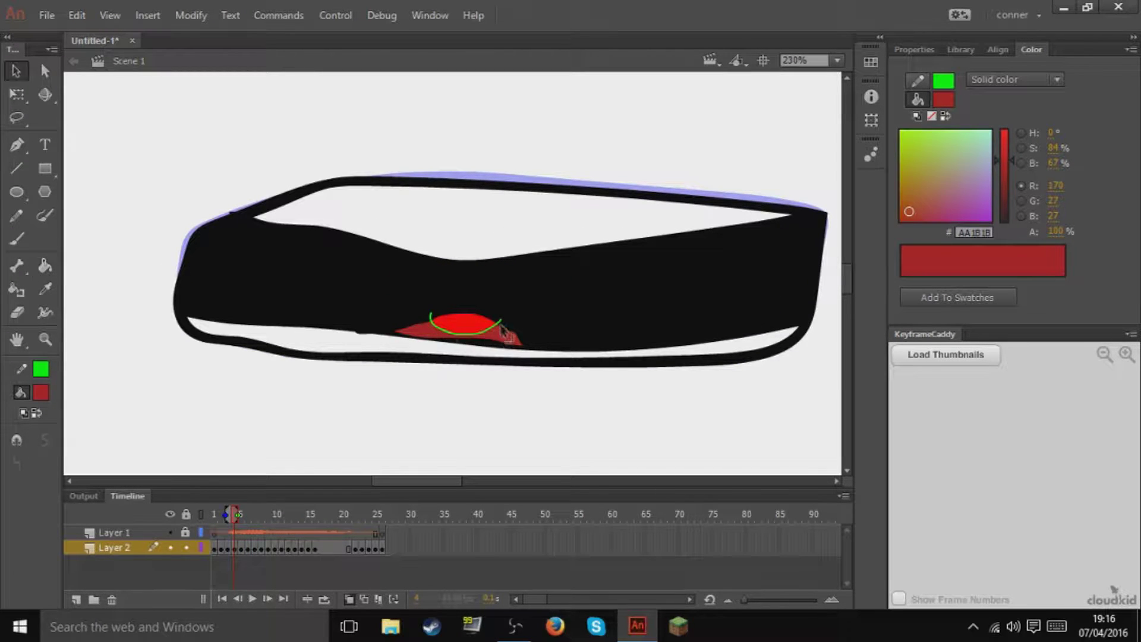
key("period")
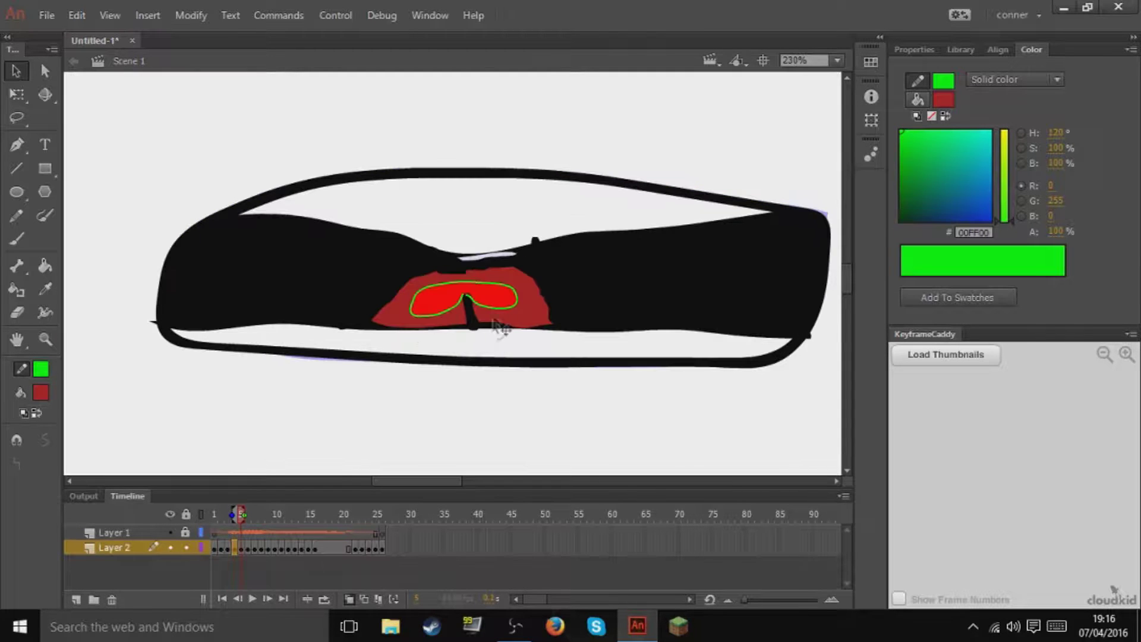
double_click(495, 309)
key("period")
key("comma")
double_click(491, 308)
left_click(491, 308)
key("Delete")
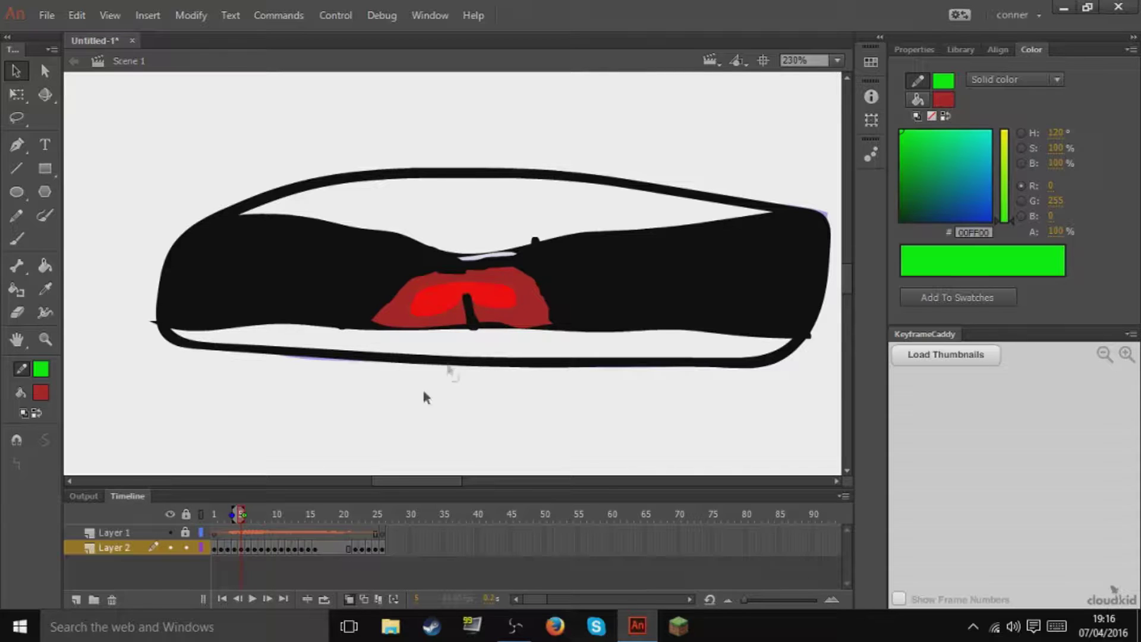
key("comma")
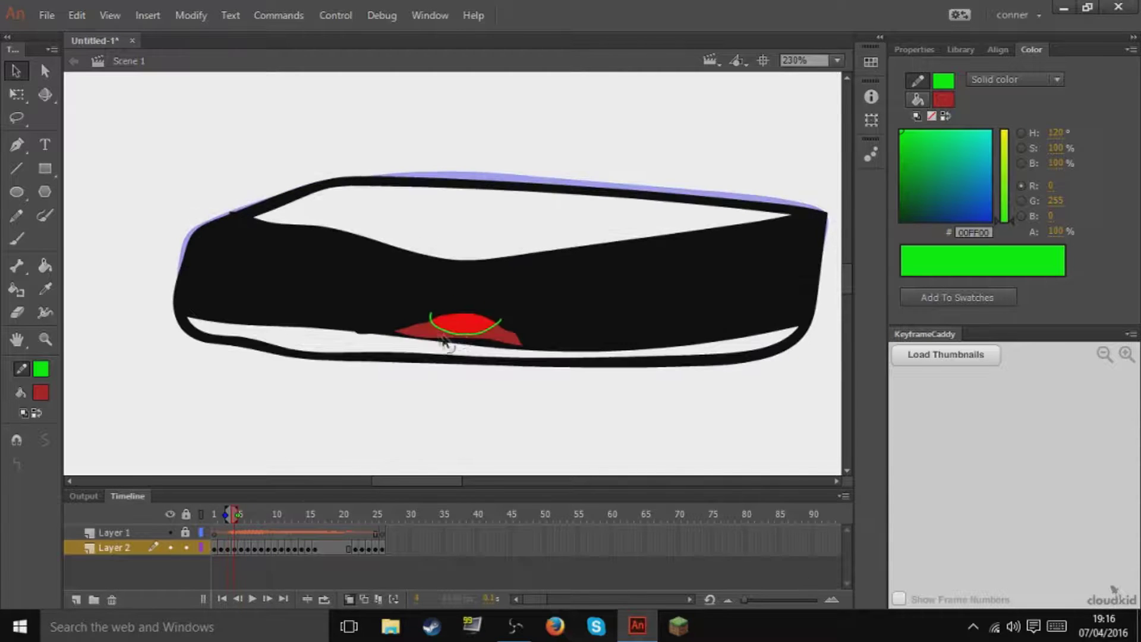
left_click(482, 332)
key("Delete")
Delete the green guide outlines around the bright red tongue areas on frames 6 and 7.
key("period")
key("period")
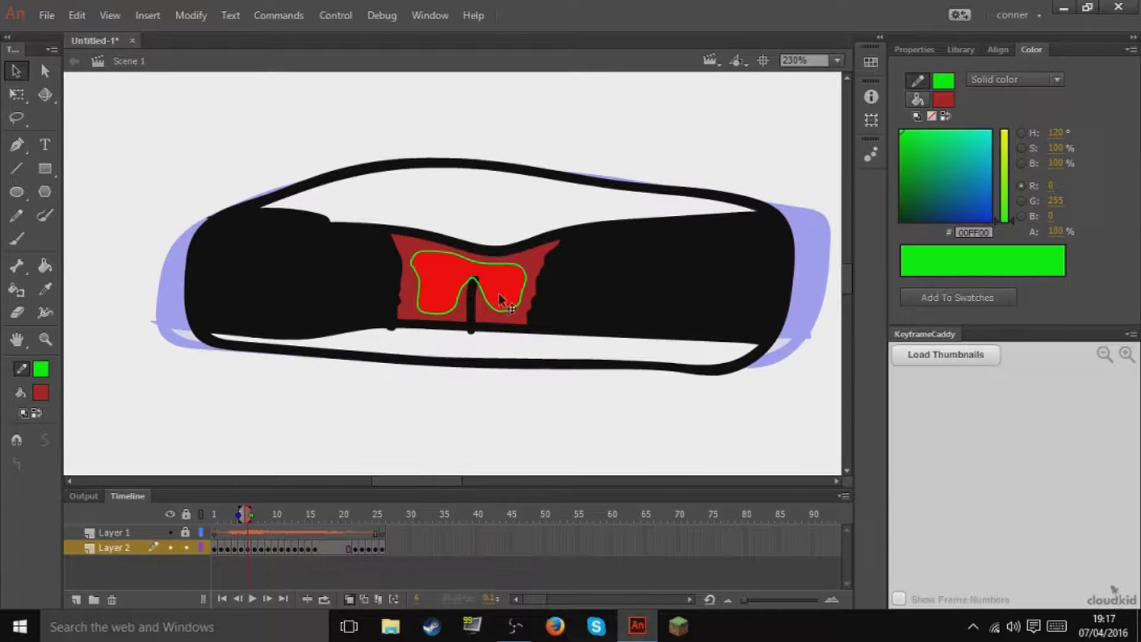
left_click(500, 311)
key("Delete")
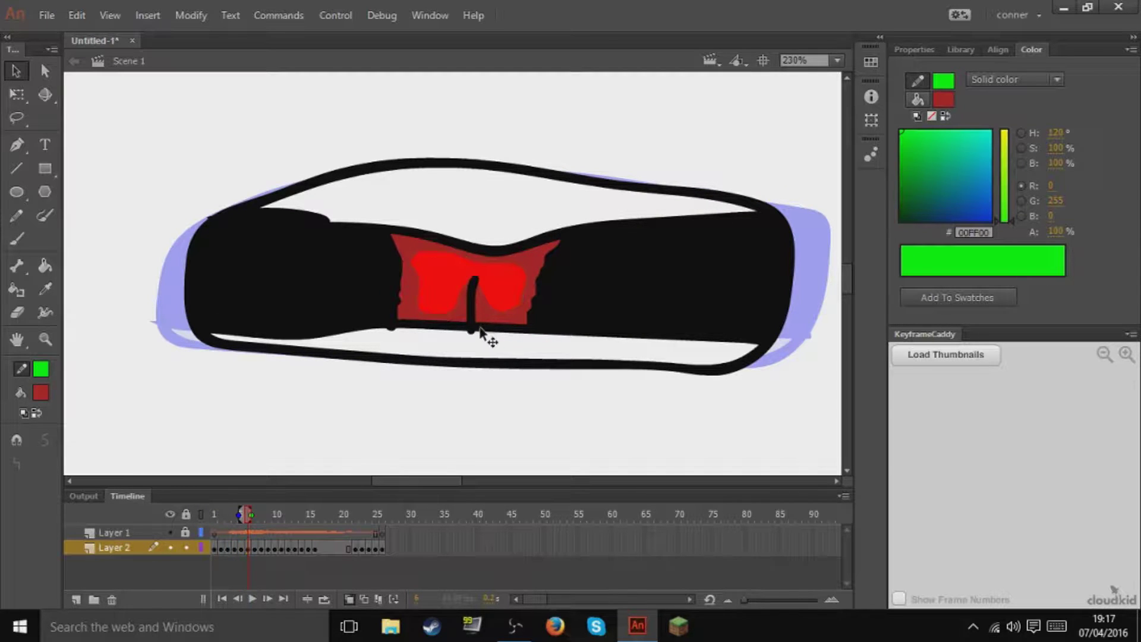
key("period")
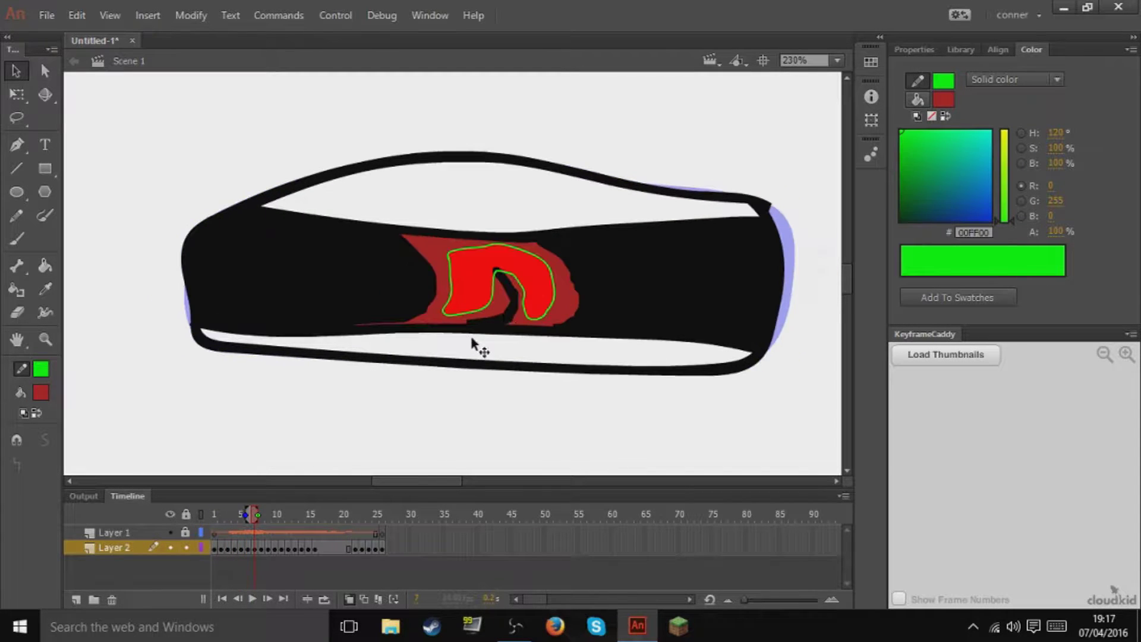
left_click(530, 319)
key("Delete")
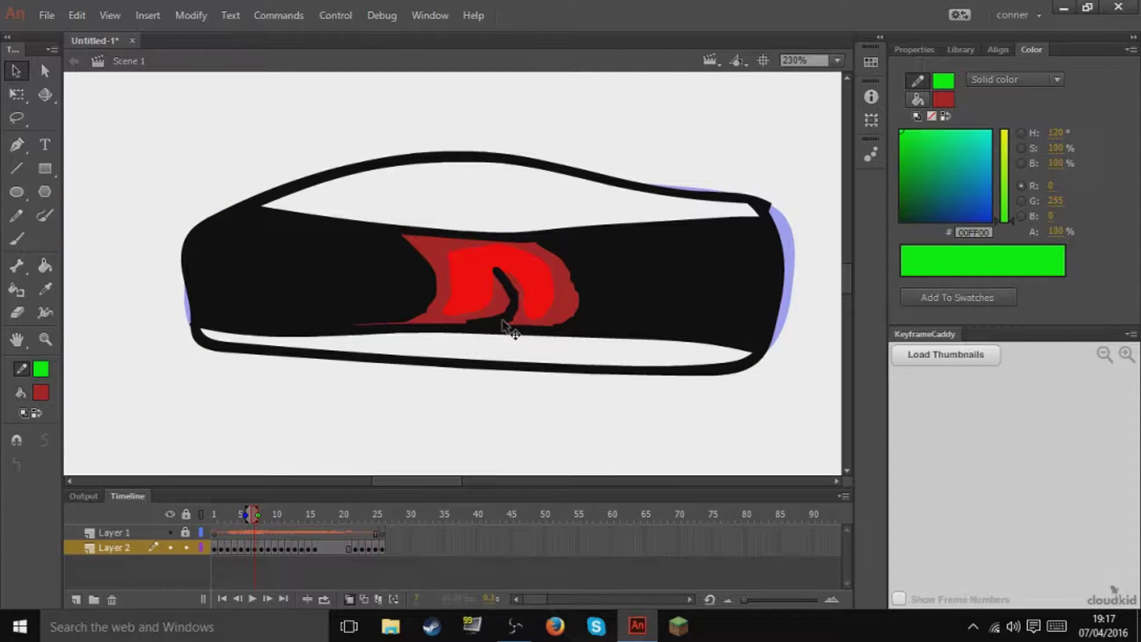
Delete both green guide curves on frame 8 and the green curve on the frame 9 tongue.
key("period")
left_click(486, 322)
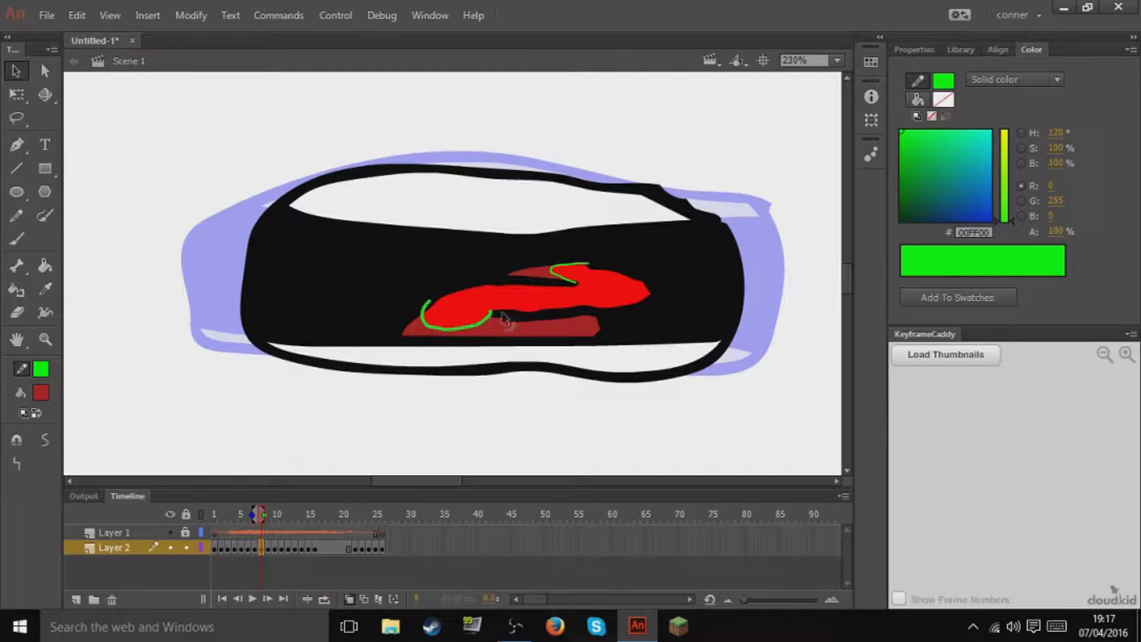
left_click(553, 284, "shift")
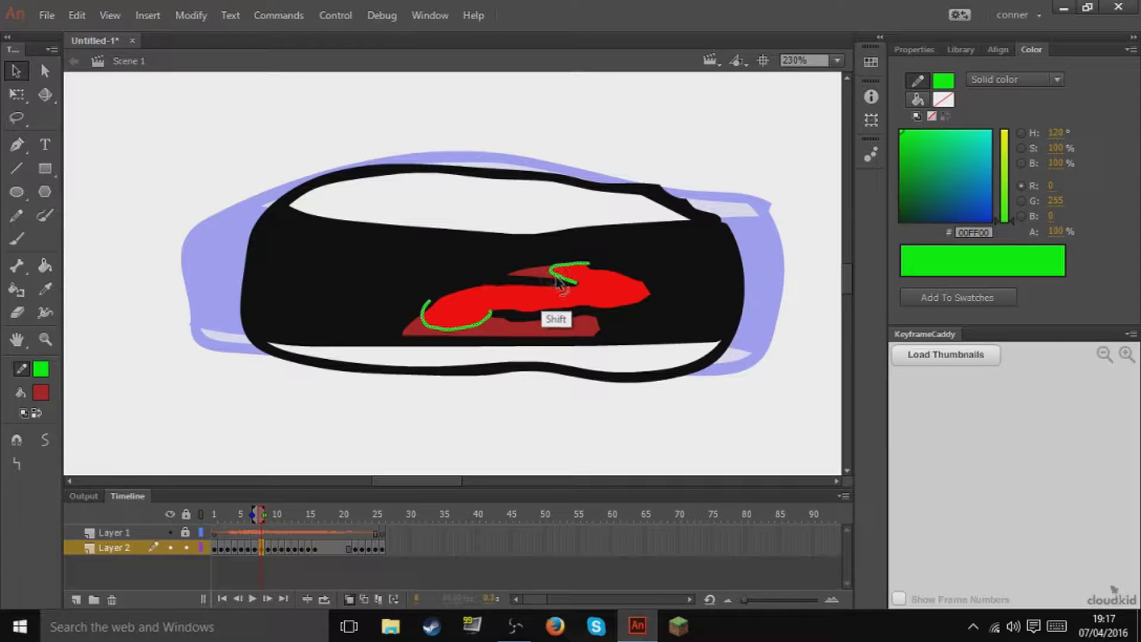
key("Delete")
key("period")
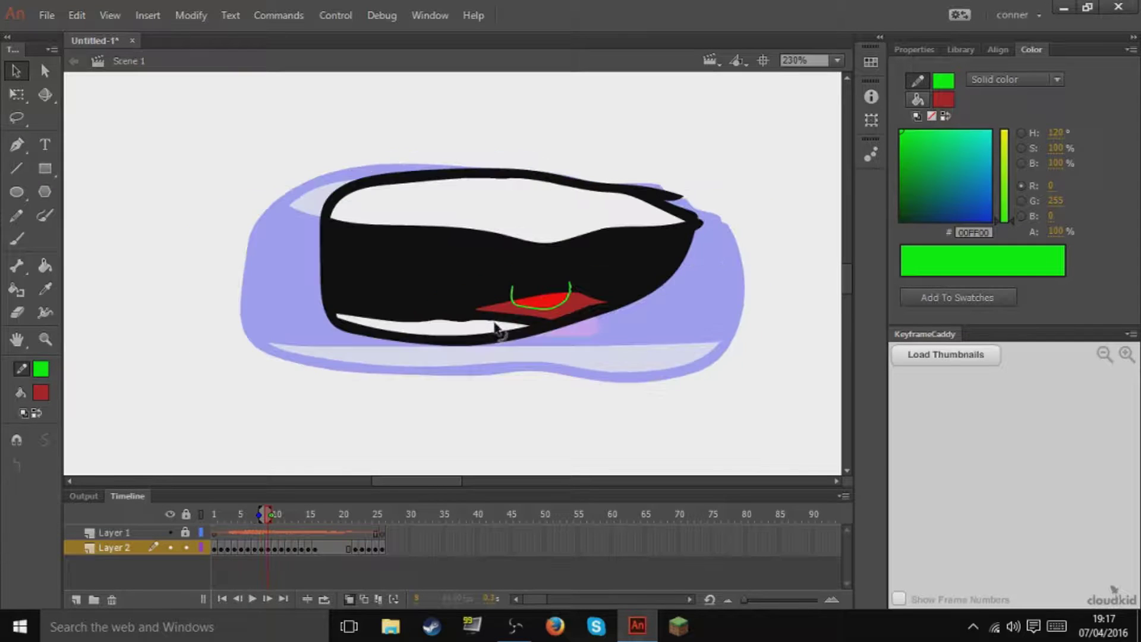
left_click(528, 312)
key("Delete")
Review the shaded mouth animation from frame 1 with the whole stage in view at 45%.
left_click_drag(266, 518, 214, 516)
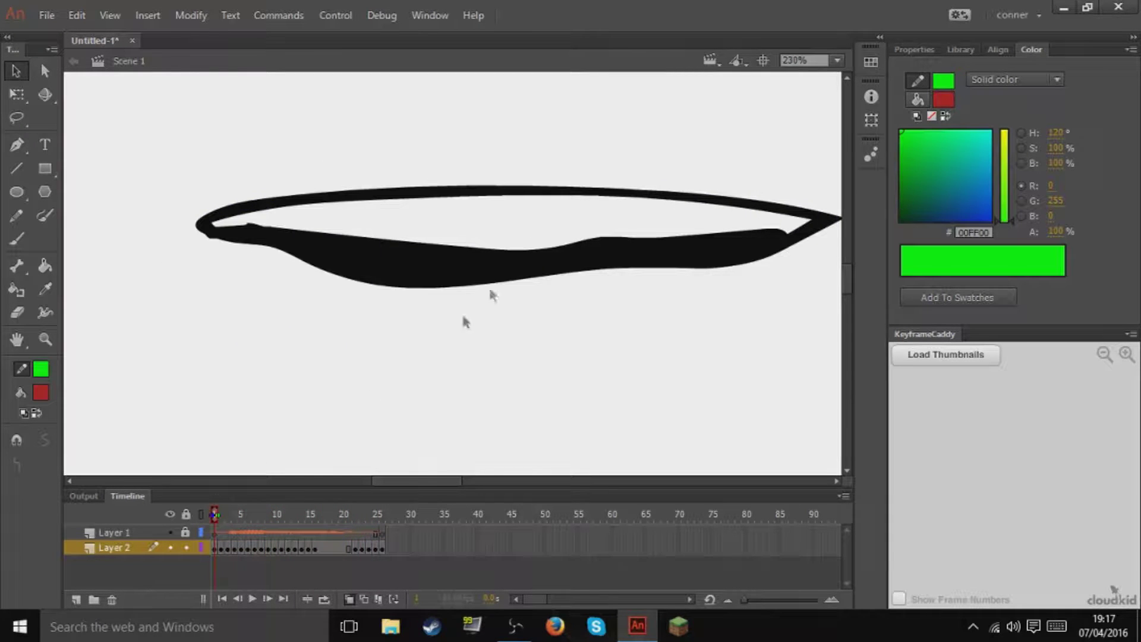
left_click(836, 60)
left_click(823, 79)
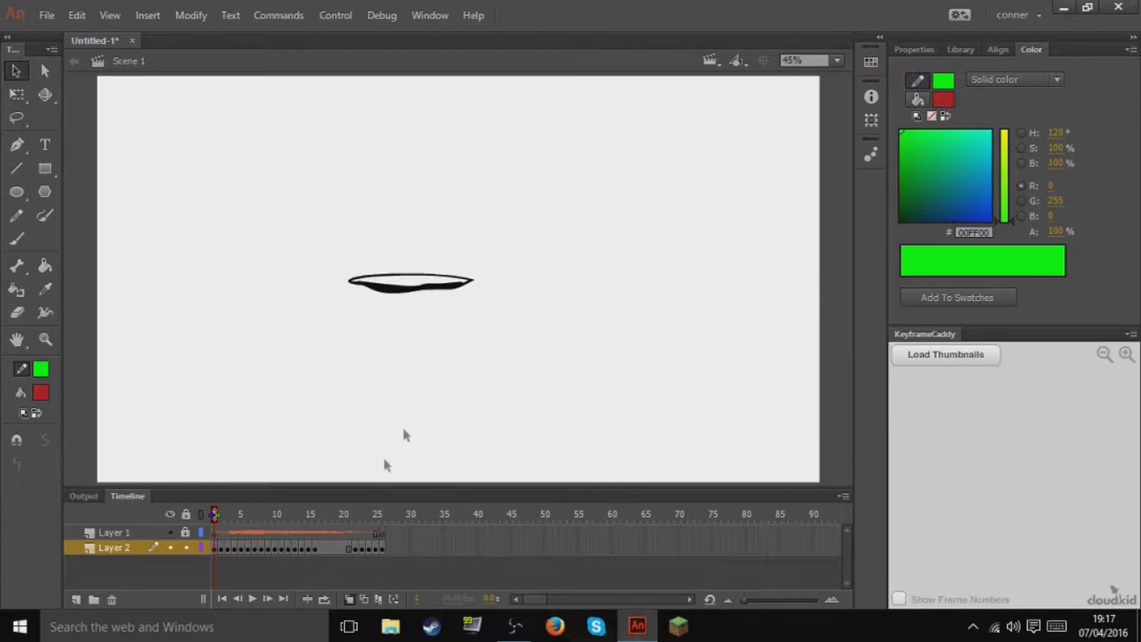
mouse_move(215, 516)
left_mouse_down()
mouse_move(376, 517)
mouse_move(215, 516)
left_mouse_up()
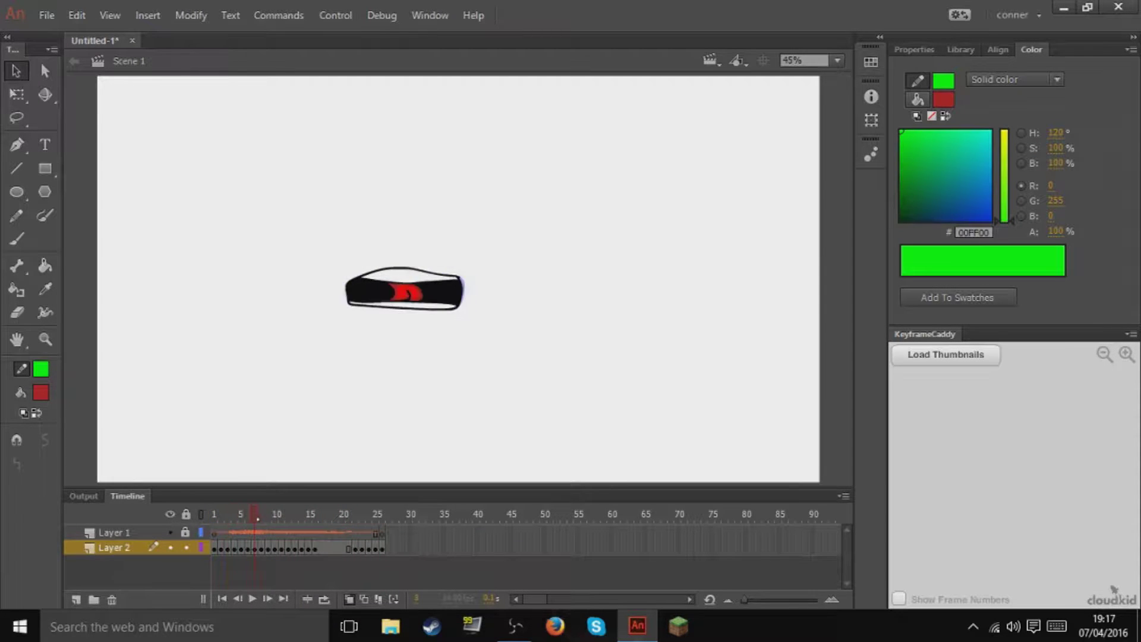
left_click(215, 514)
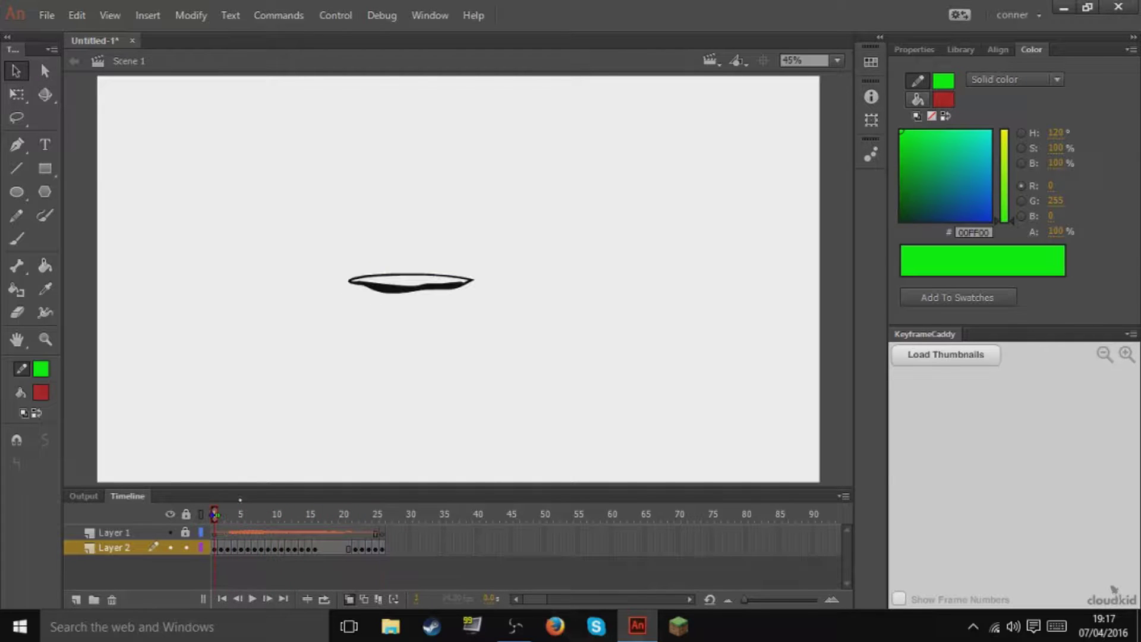
Select all frames of Layer 2 and remove them together with the mouth drawings.
left_click_drag(311, 218, 359, 288)
left_click_drag(383, 548, 215, 547)
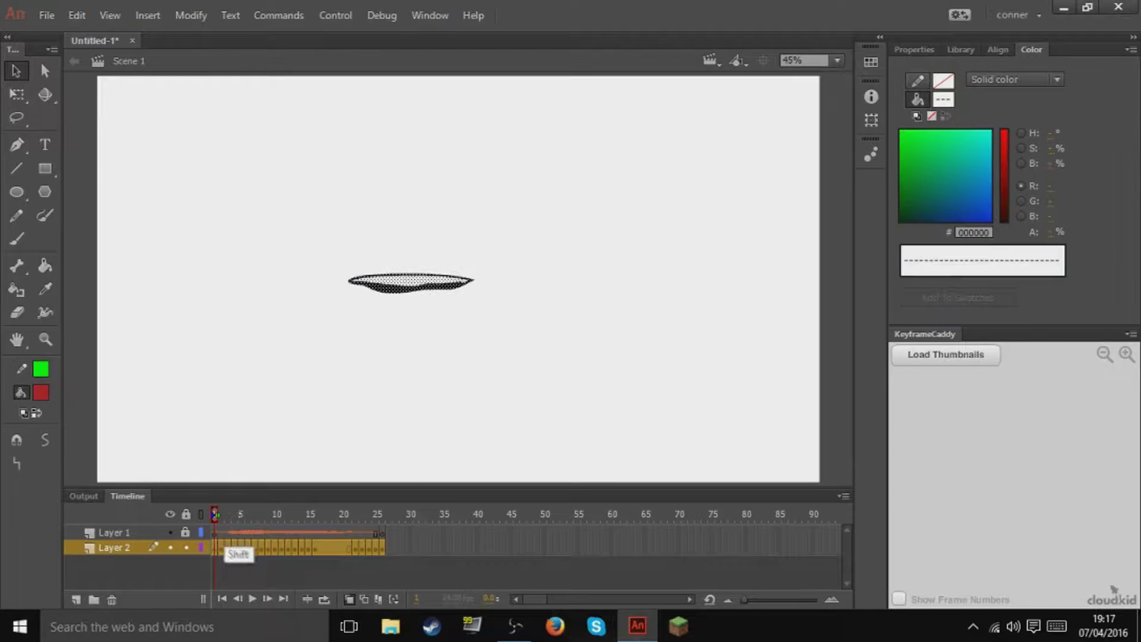
key("Delete")
key("shift+F5")
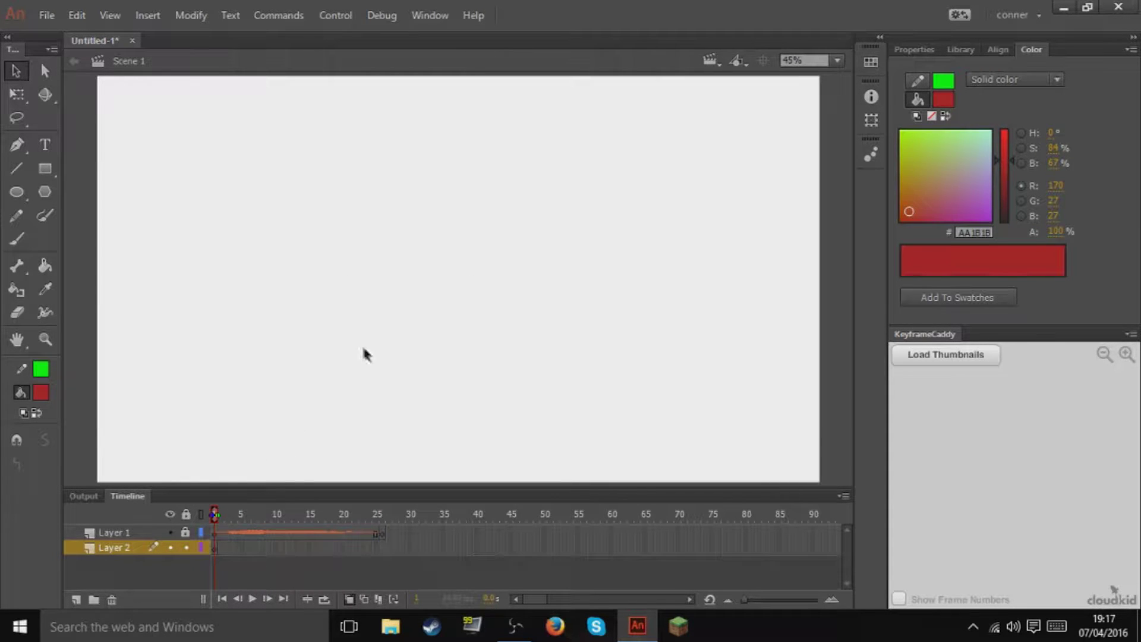
Set the fill colour to black and brush a short bent placeholder stroke on Layer 2.
key("b")
left_click_drag(395, 298, 373, 359)
key("ctrl+z")
left_click(41, 392)
left_click(102, 434)
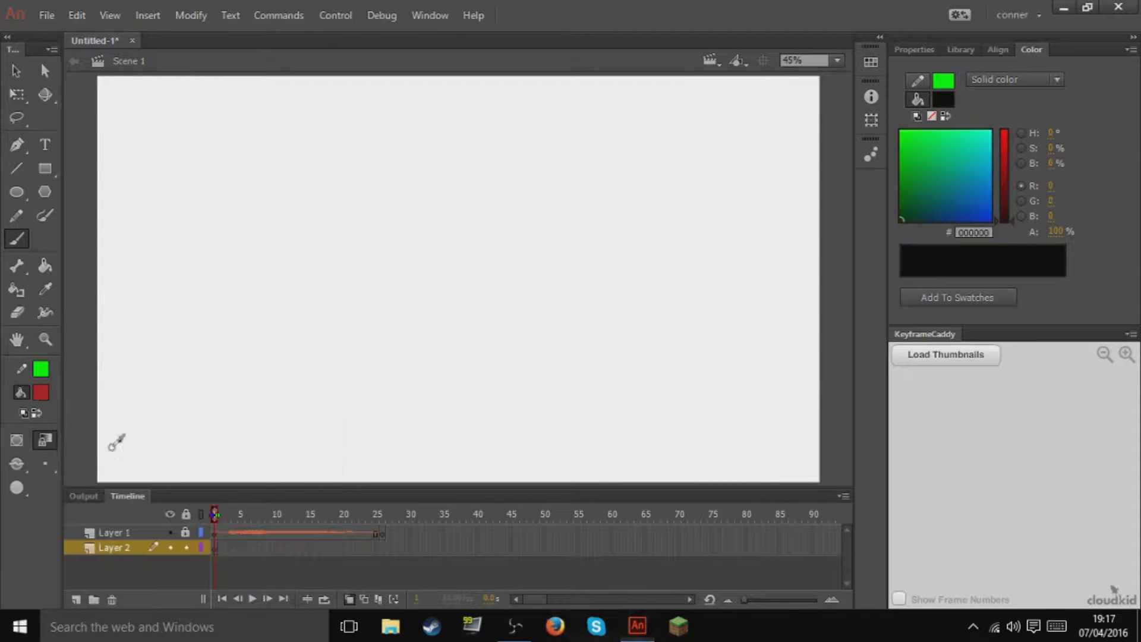
left_click_drag(300, 321, 306, 372)
Convert the bent stroke to a graphic symbol named mouth.
key("v")
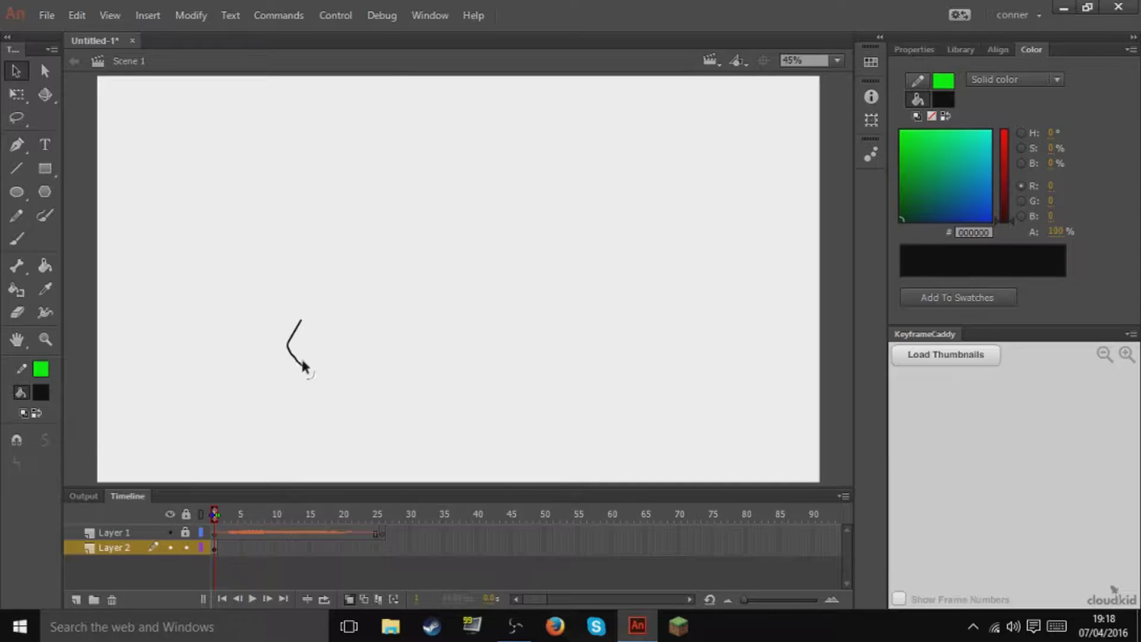
left_click(304, 368)
key("F8")
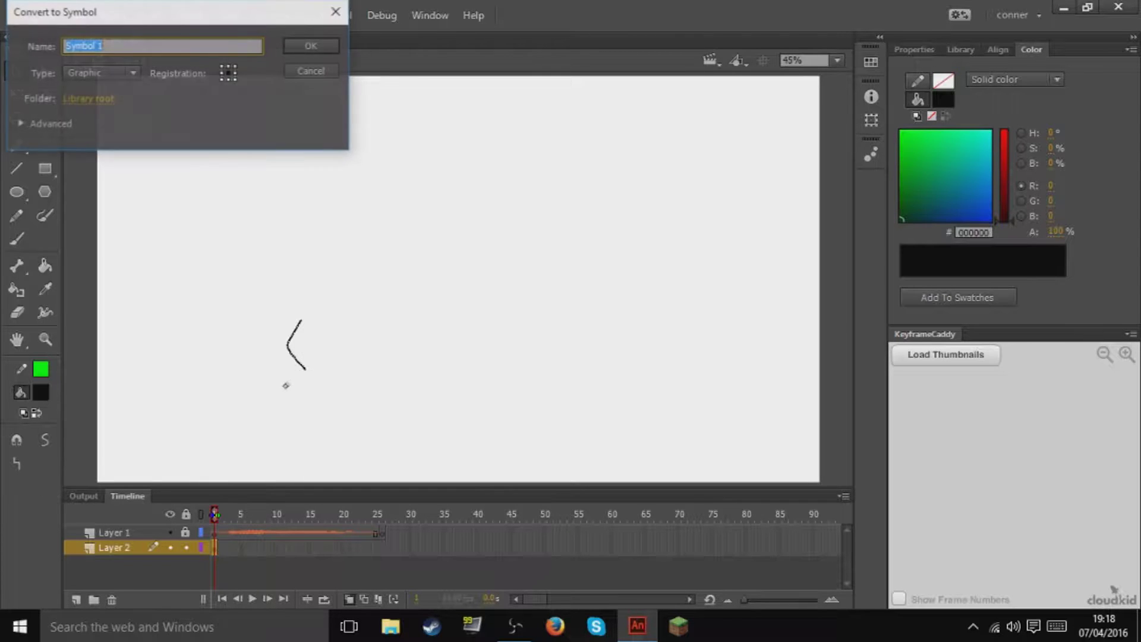
key("BackSpace")
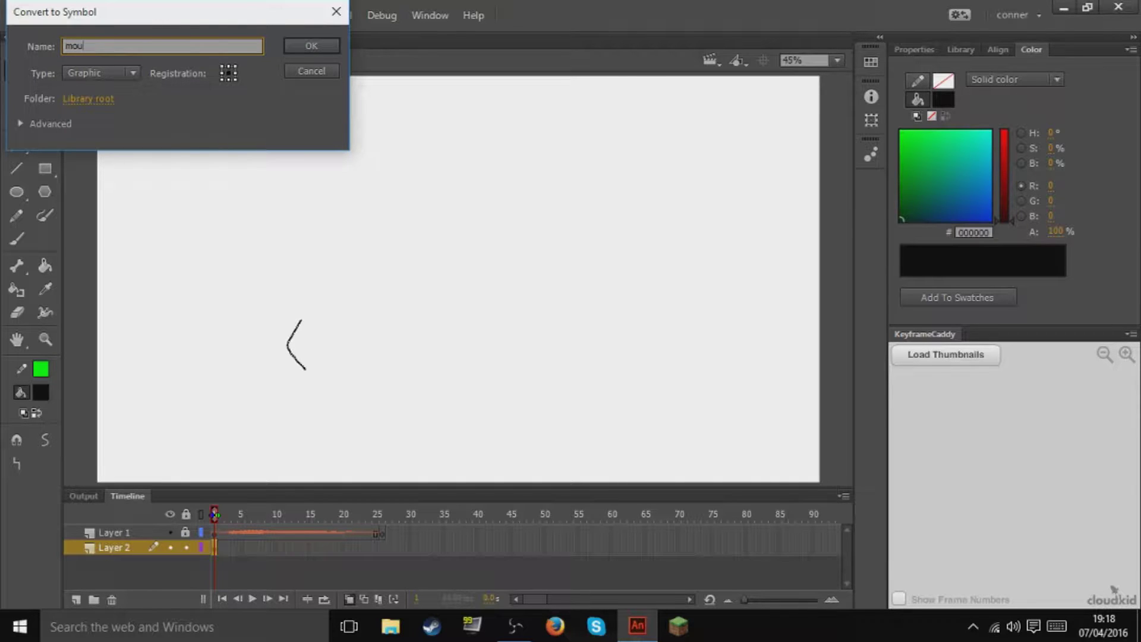
key("Return")
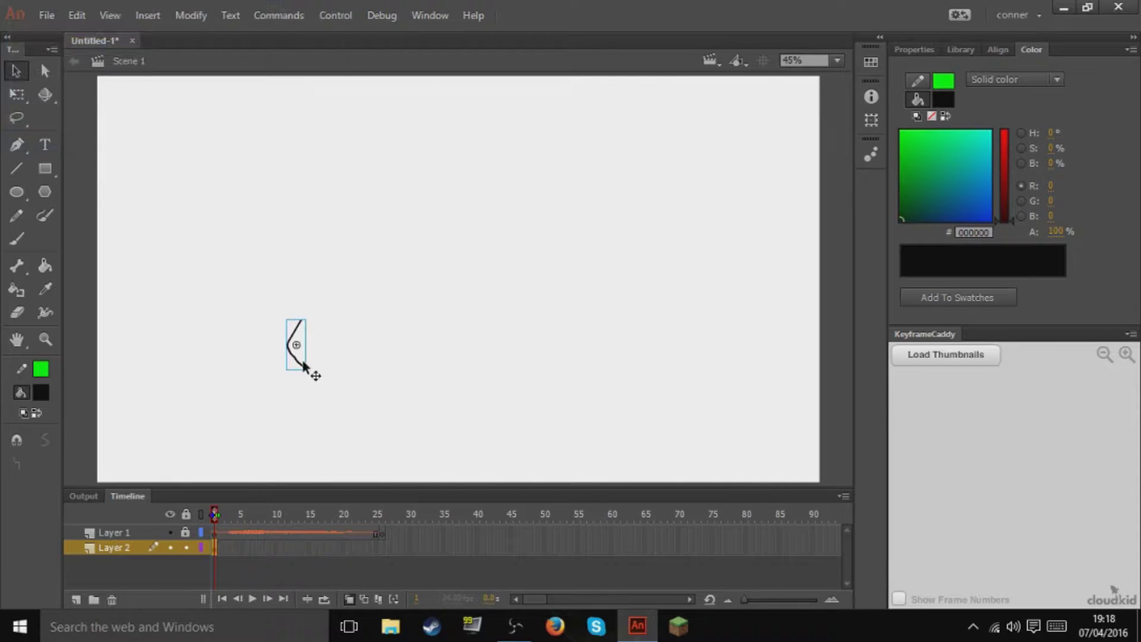
Open the mouth symbol for editing, delete its placeholder stroke and switch to the Brush tool.
double_click(303, 367)
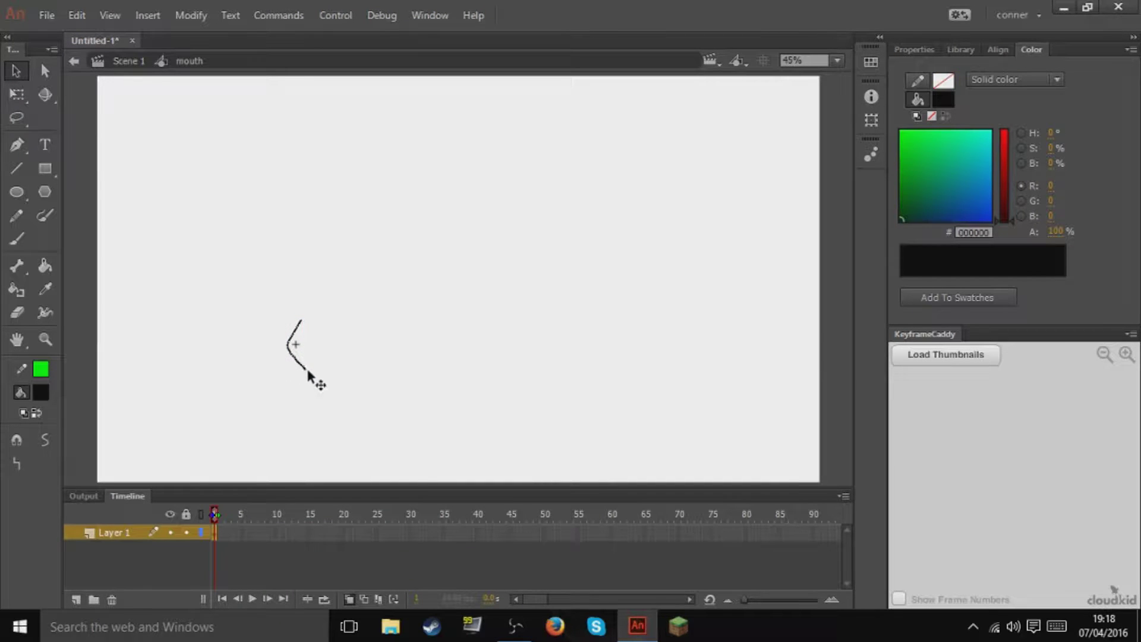
key("Delete")
key("b")
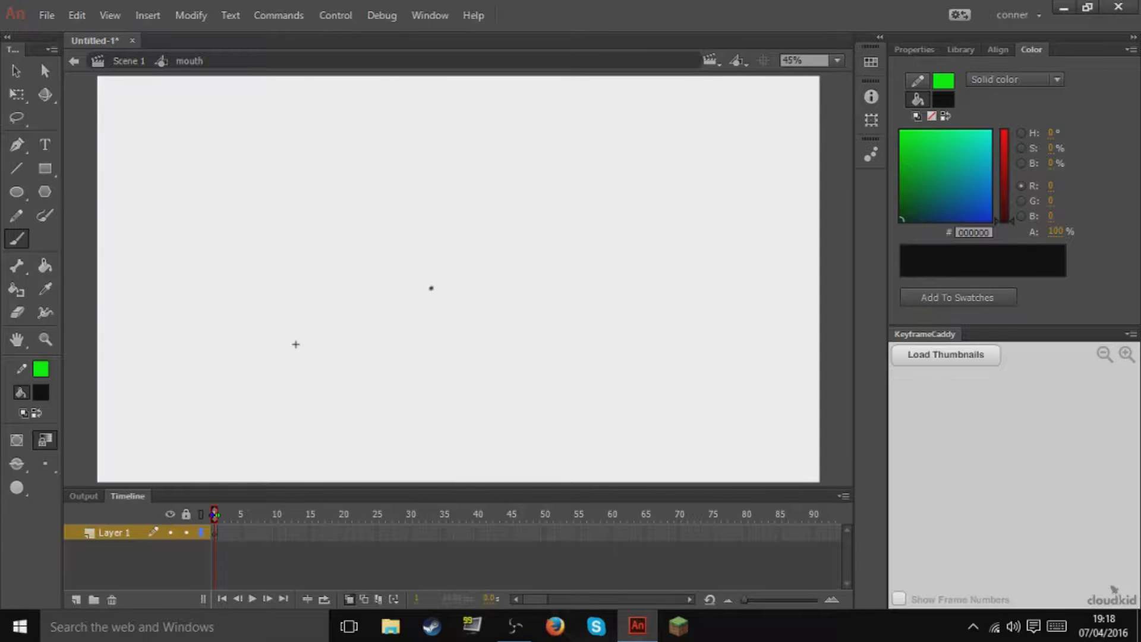
left_click_drag(510, 275, 381, 271)
left_click_drag(371, 311, 475, 313)
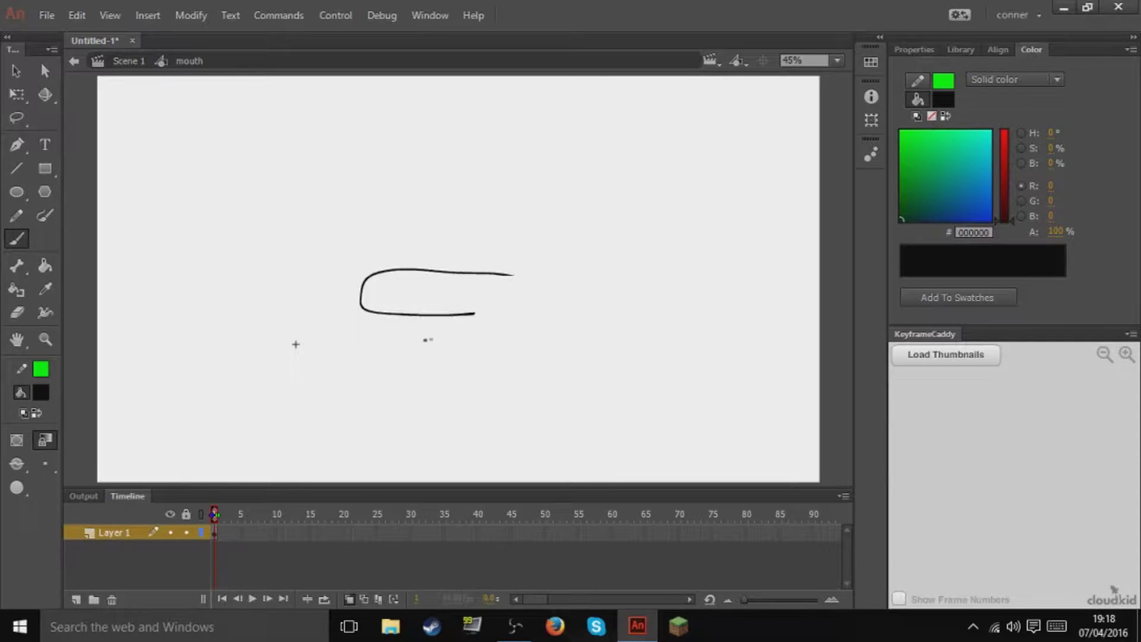
key("ctrl+z")
Brush a nearly straight closed-mouth line on frame 1 of the symbol and insert a blank keyframe at frame 2.
left_click_drag(509, 280, 351, 283)
key("F7")
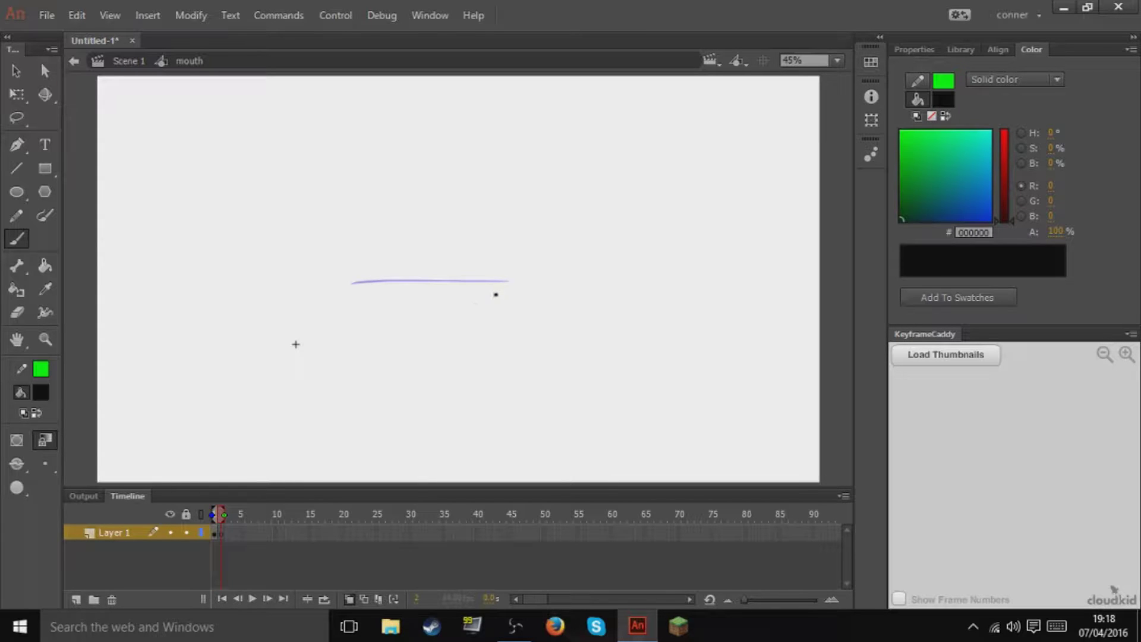
key("comma")
mouse_move(319, 248)
left_mouse_down()
mouse_move(317, 309)
mouse_move(396, 396)
mouse_move(485, 375)
mouse_move(551, 313)
mouse_move(574, 274)
left_mouse_up()
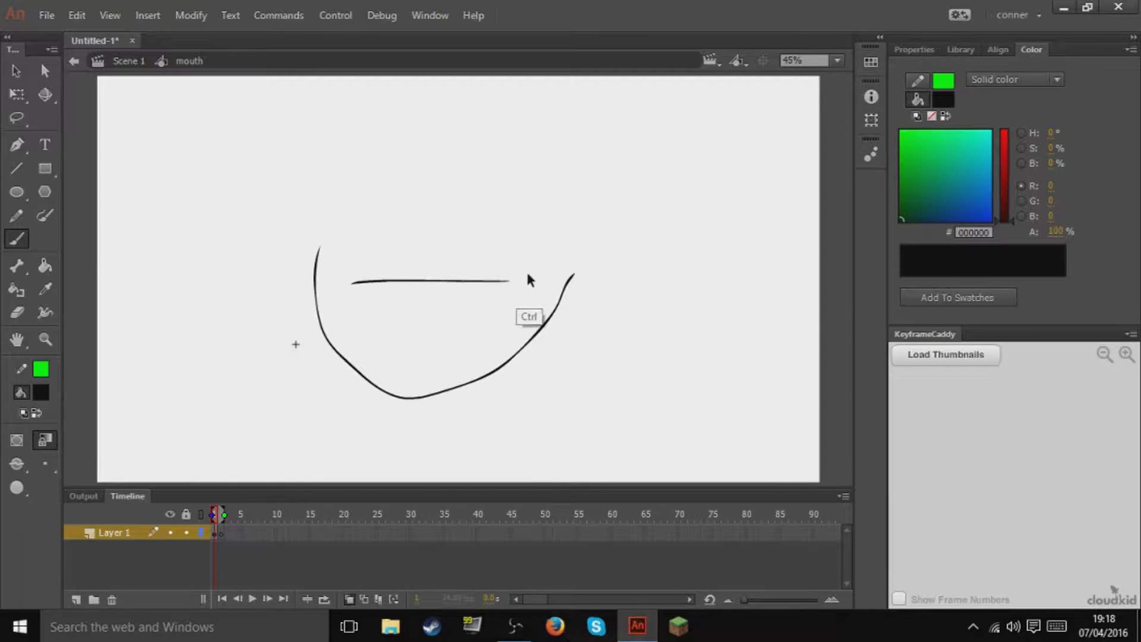
key("ctrl+z")
key("period")
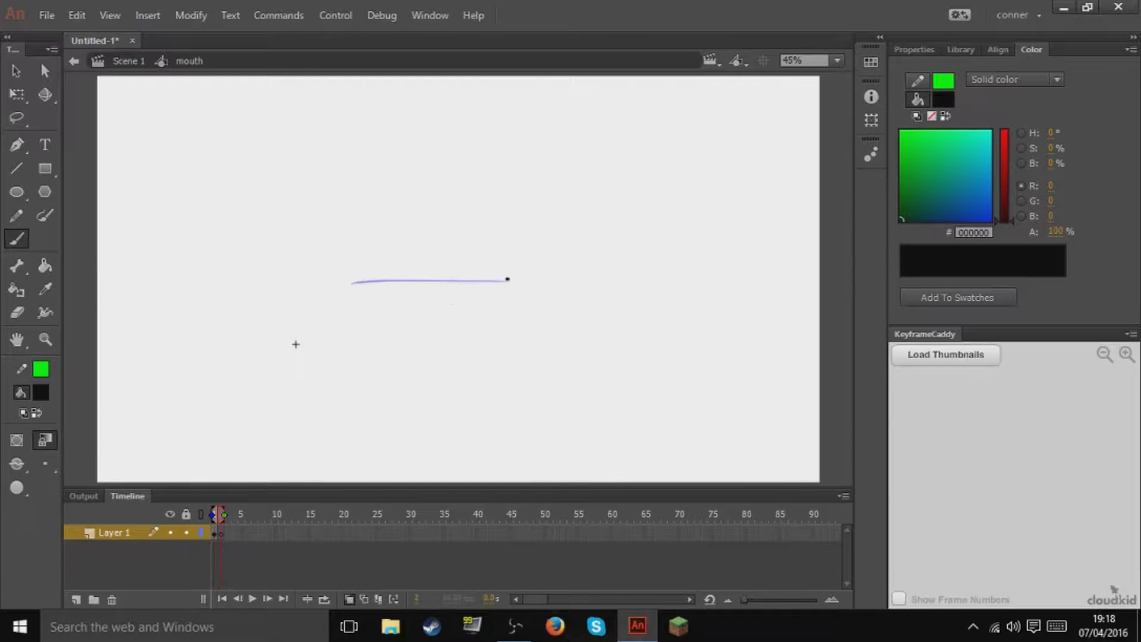
Draw a slightly open mouth with an upper teeth line on frame 2 and fill the area below the teeth black.
left_click_drag(506, 279, 413, 274)
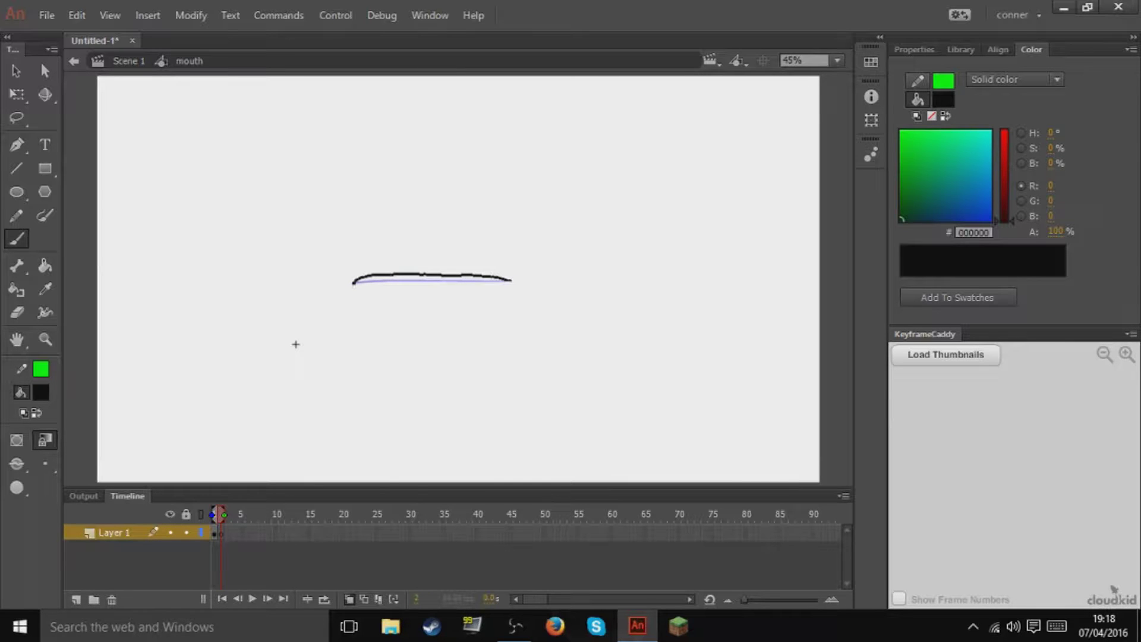
mouse_move(370, 296)
left_mouse_down()
mouse_move(465, 302)
mouse_move(503, 290)
left_mouse_up()
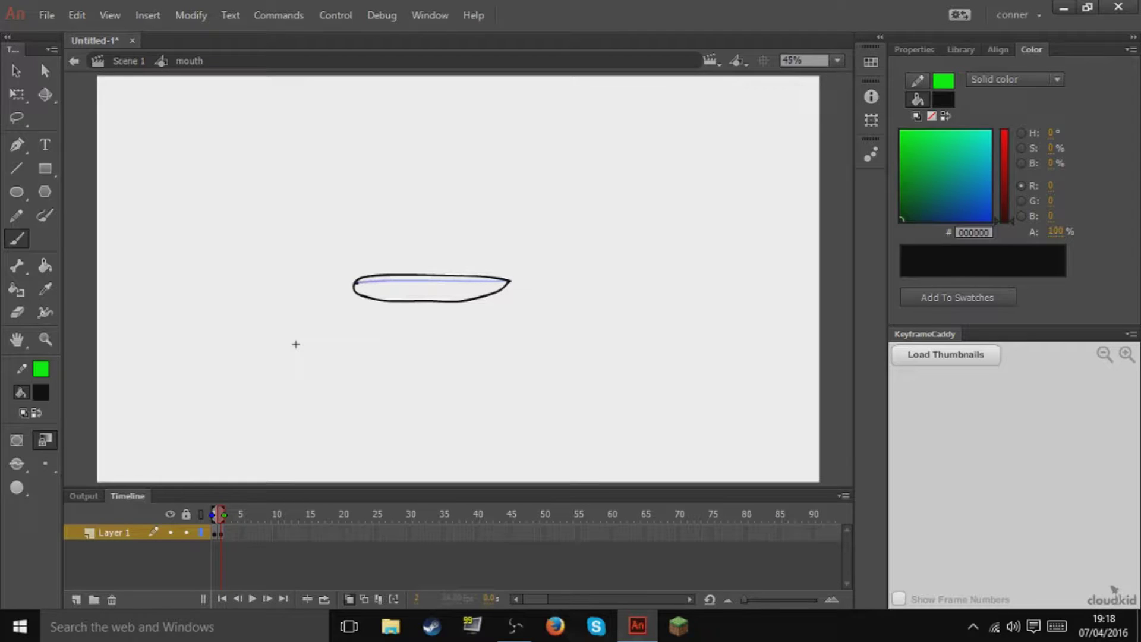
left_click_drag(368, 285, 504, 282)
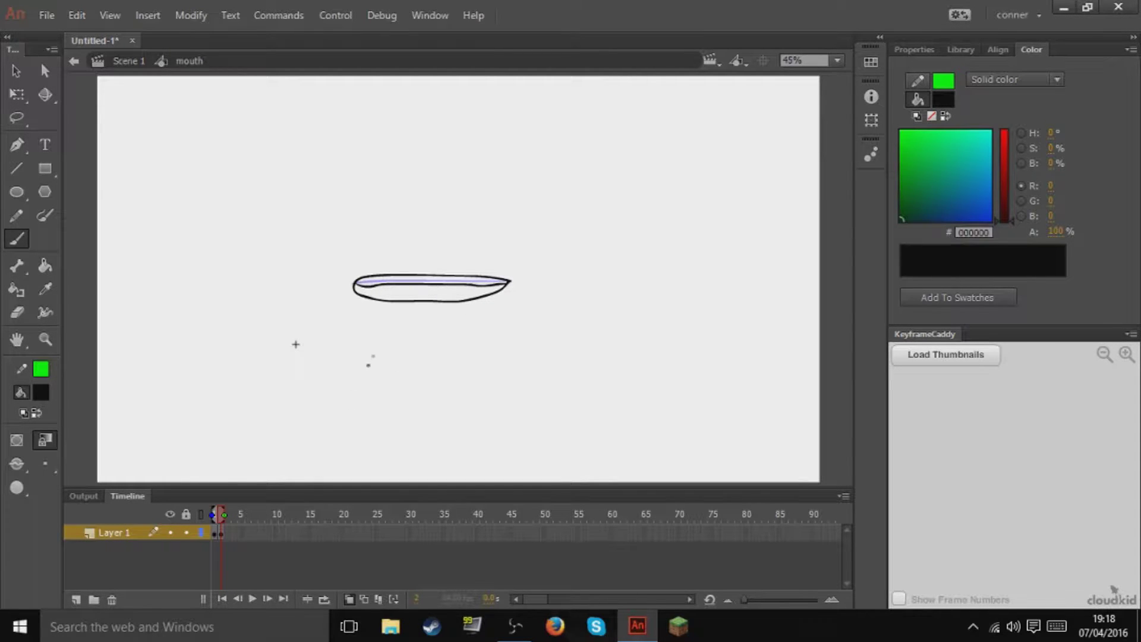
left_click_drag(360, 285, 354, 283)
key("k")
left_click(422, 295)
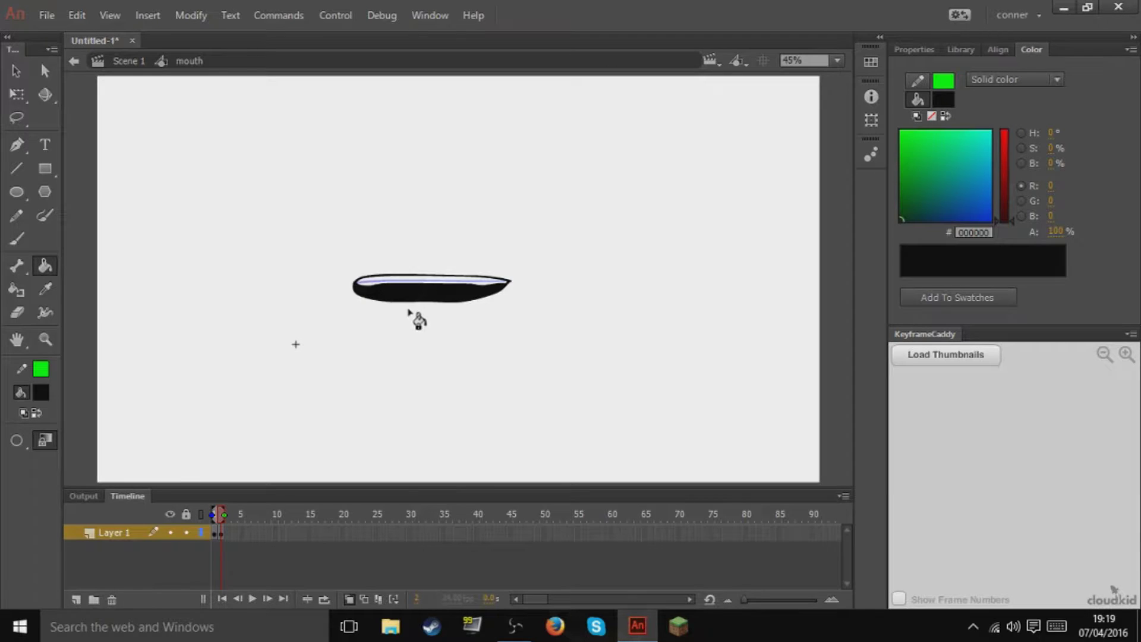
Insert a blank keyframe at frame 3 and narrow the onion skin range so it starts at frame 2.
key("b")
key(".")
key("F7")
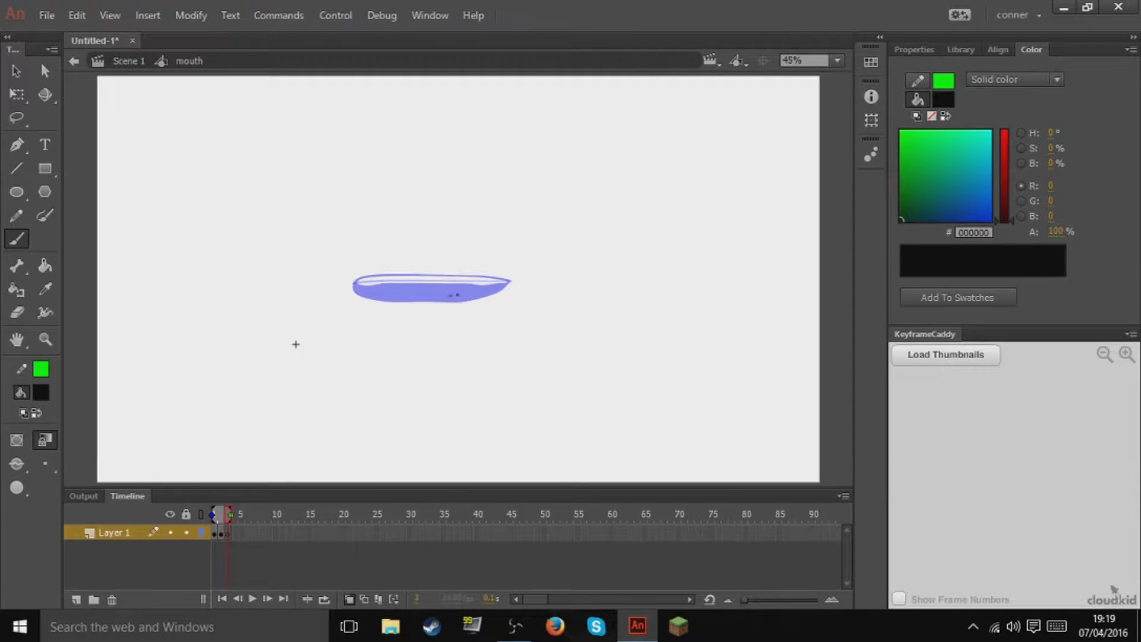
left_click_drag(212, 514, 219, 515)
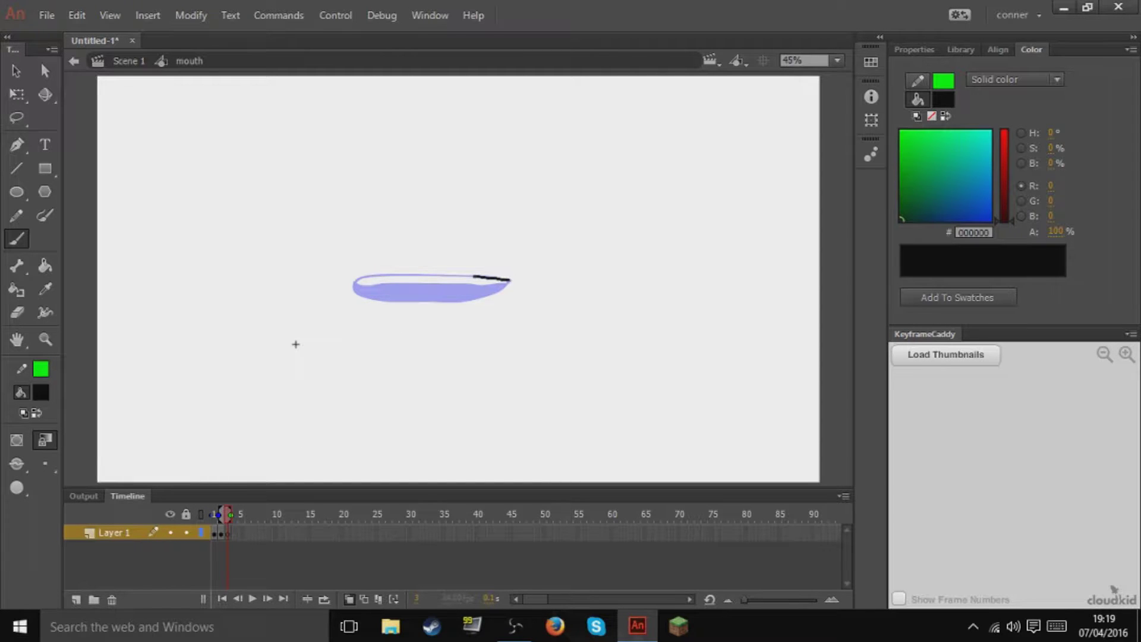
Draw the frame 3 mouth outline opening further downward, with a line separating the upper teeth.
left_click_drag(447, 274, 410, 274)
left_click_drag(365, 306, 454, 314)
key("ctrl+z")
mouse_move(509, 280)
left_mouse_down()
mouse_move(387, 275)
mouse_move(349, 306)
mouse_move(382, 323)
mouse_move(454, 328)
mouse_move(508, 314)
mouse_move(511, 282)
left_mouse_up()
left_click_drag(353, 283, 510, 289)
Try to fill the open area below the teeth line on frame 3 with black.
key("k")
left_click(465, 309)
key("ctrl+z")
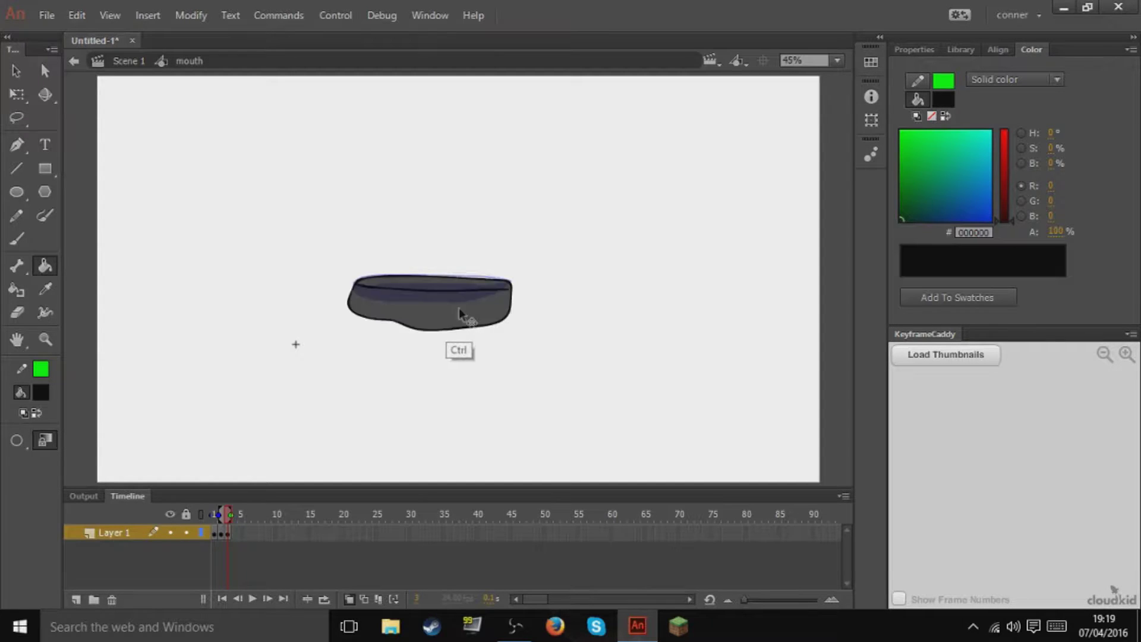
Clear the fill on frame 3 and refill only the area below the upper teeth line with black.
key("Delete")
key("b")
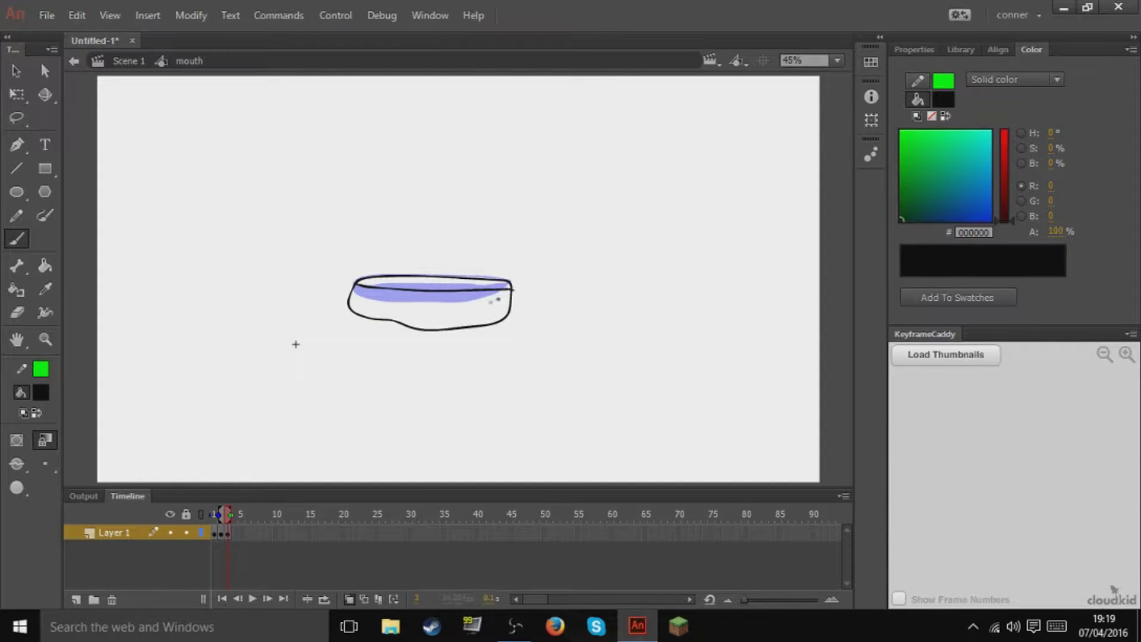
key("k")
left_click(469, 318)
key("b")
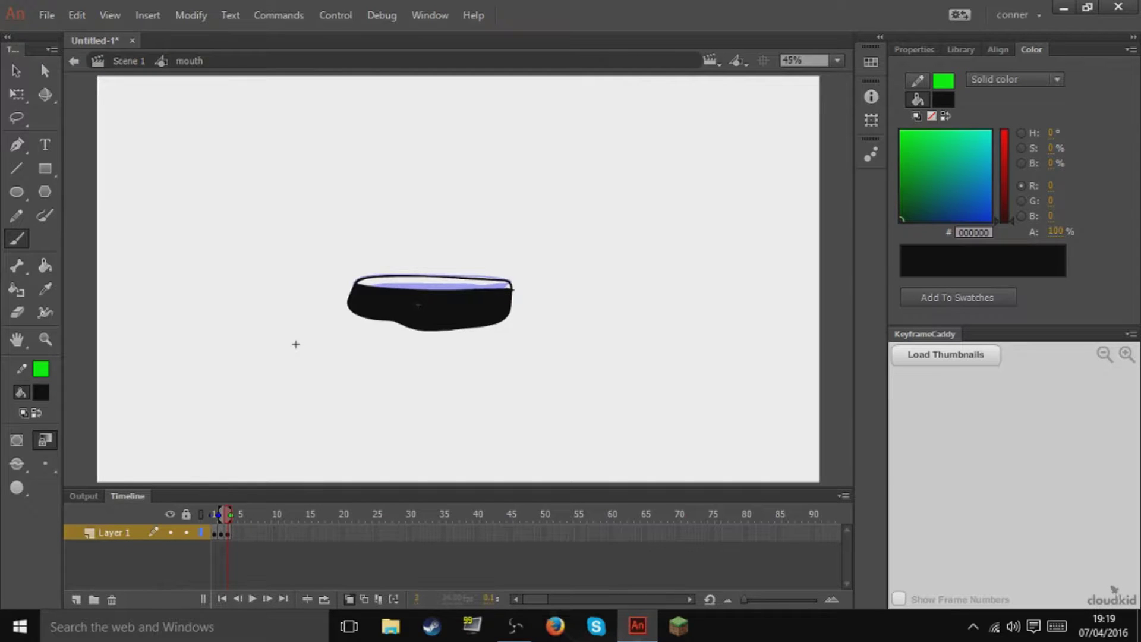
Insert a blank keyframe at frame 4 and draw a wide mouth outline with upper and lower teeth lines.
key("F7")
mouse_move(511, 282)
left_mouse_down()
mouse_move(367, 279)
mouse_move(345, 312)
mouse_move(506, 313)
left_mouse_up()
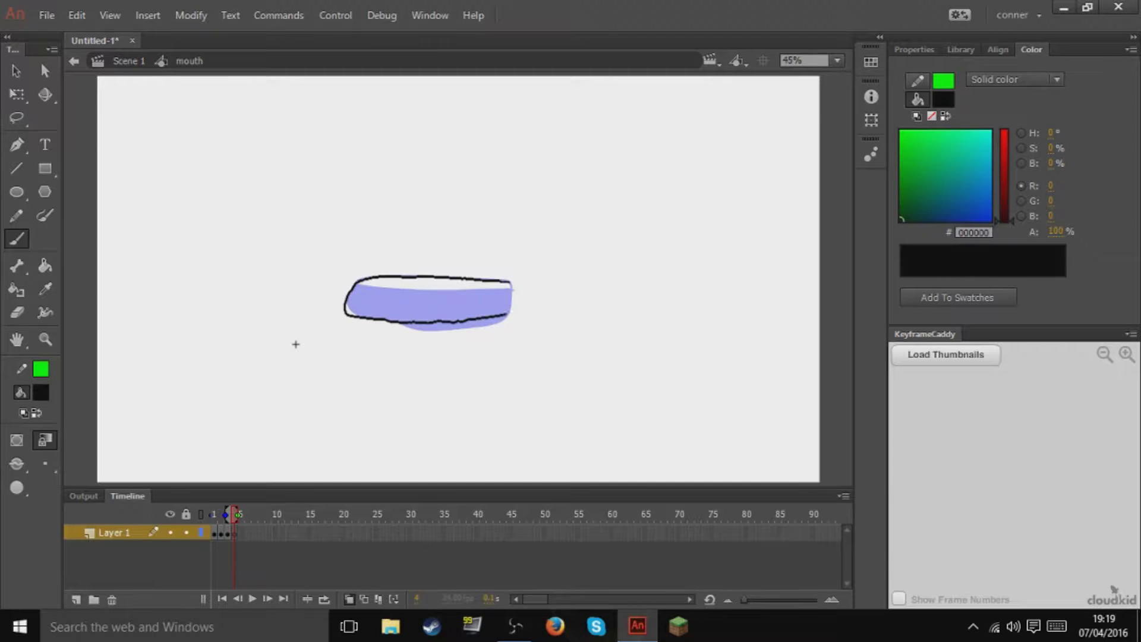
left_click_drag(353, 281, 511, 290)
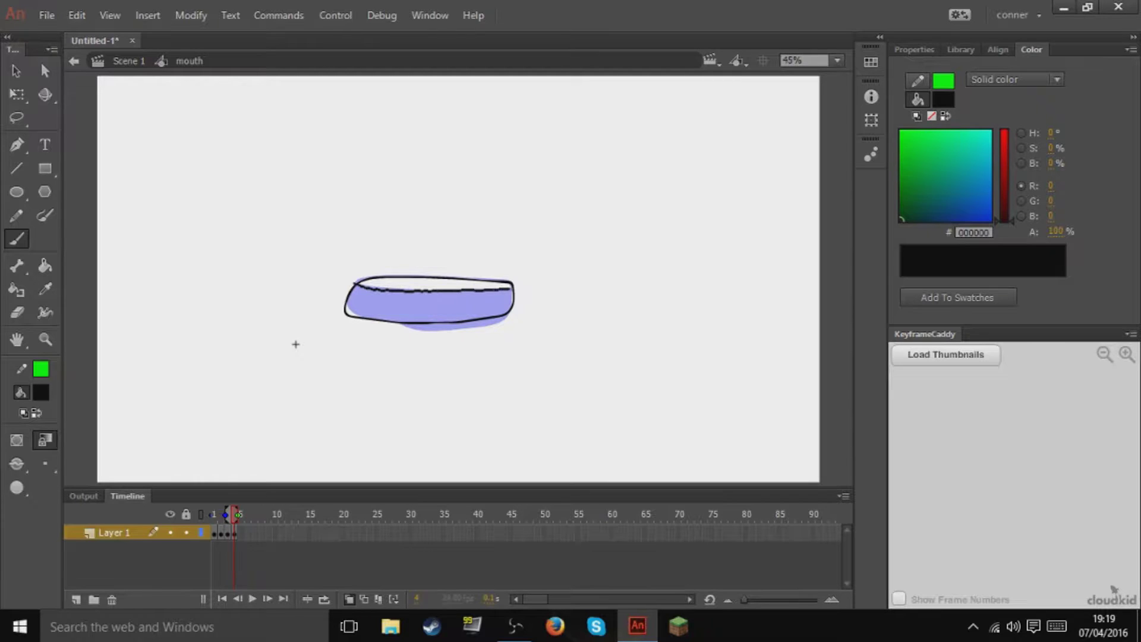
left_click_drag(347, 310, 510, 309)
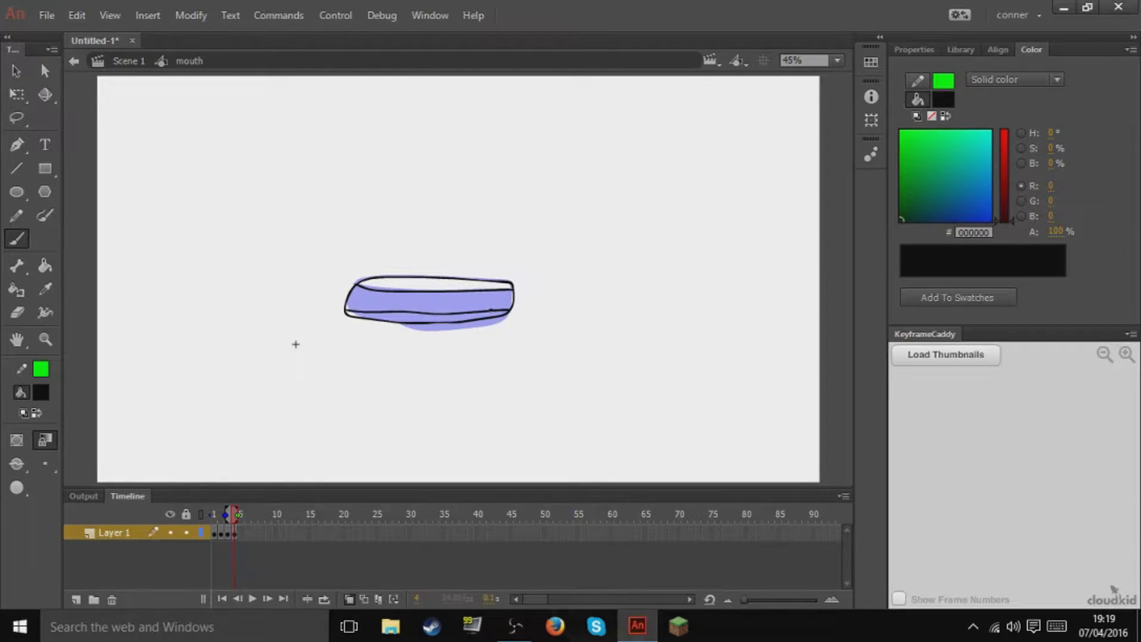
Try to fill the gap between the teeth lines on frame 4 with black, and undo the fill.
key("k")
left_click(482, 311)
key("ctrl")
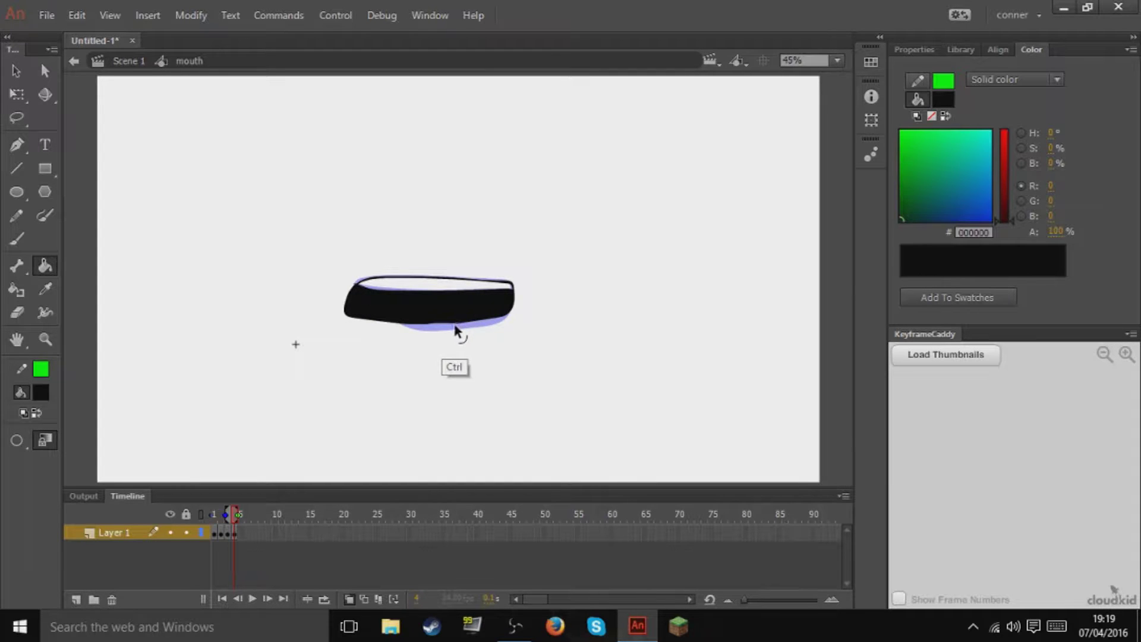
key("ctrl+z")
Extend the lower teeth line through the mouth corner on frame 4 and fill the area between both teeth lines black.
key("b")
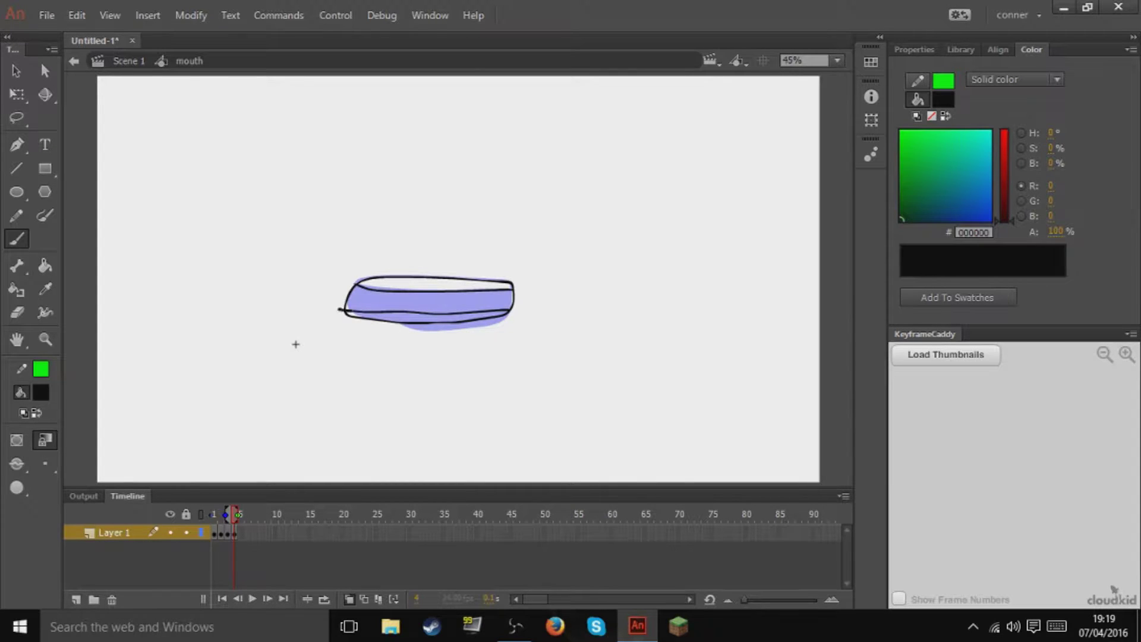
key("k")
left_click(453, 303)
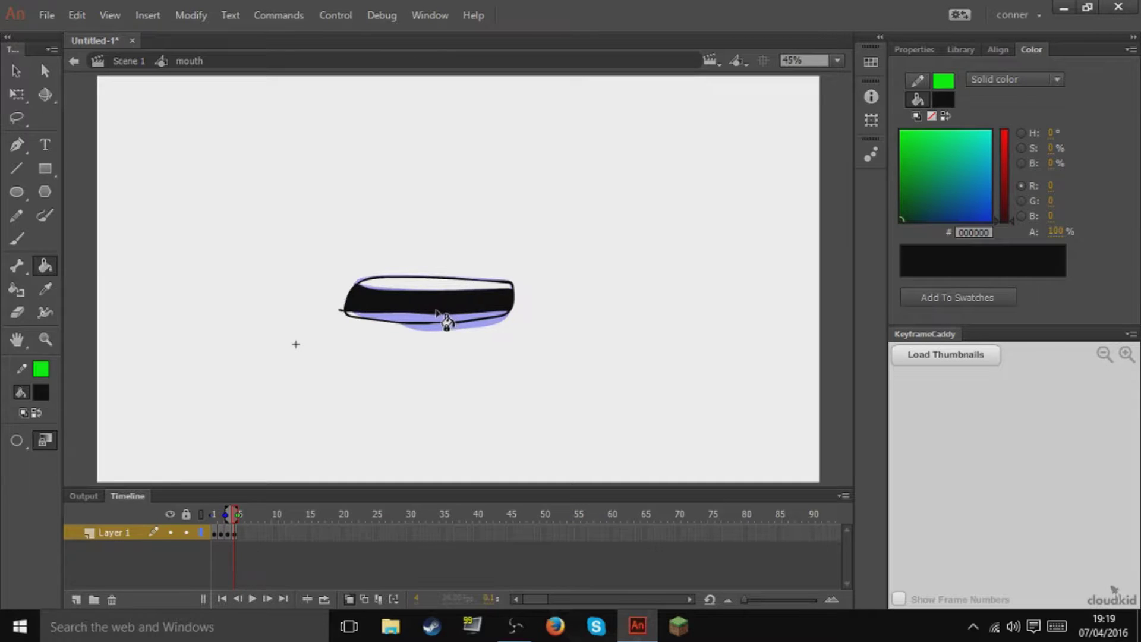
key("b")
Insert a blank keyframe at frame 5 and trace the mouth outline with lower and upper teeth lines.
key("F7")
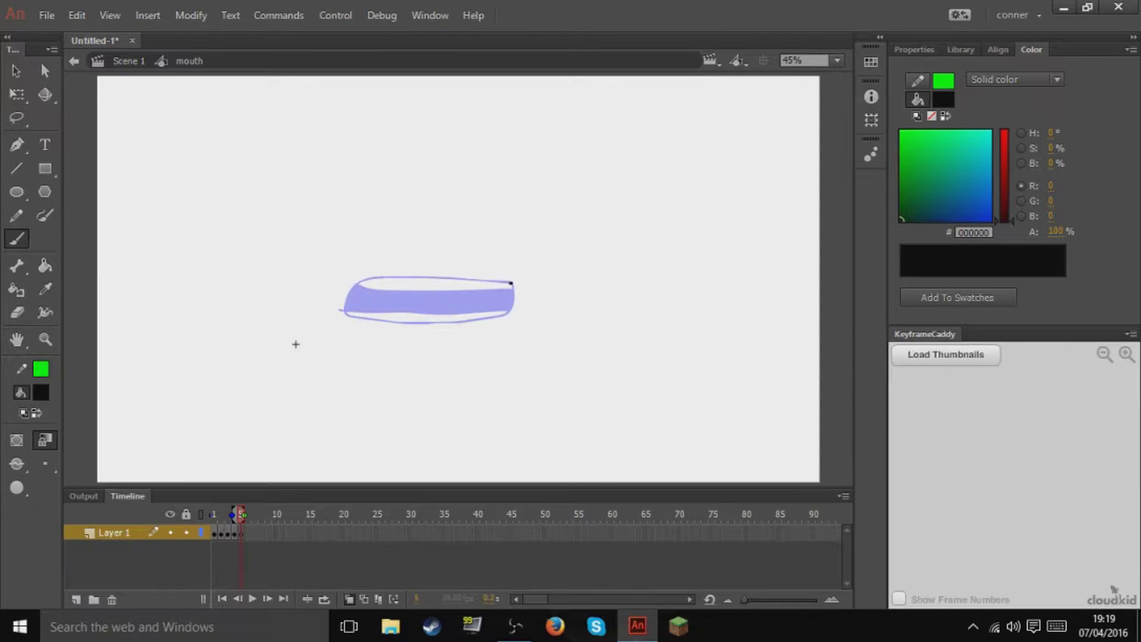
mouse_move(411, 277)
left_mouse_down()
mouse_move(366, 277)
mouse_move(341, 310)
mouse_move(463, 322)
mouse_move(505, 317)
mouse_move(509, 281)
left_mouse_up()
left_click_drag(401, 310, 499, 310)
key("ctrl+z")
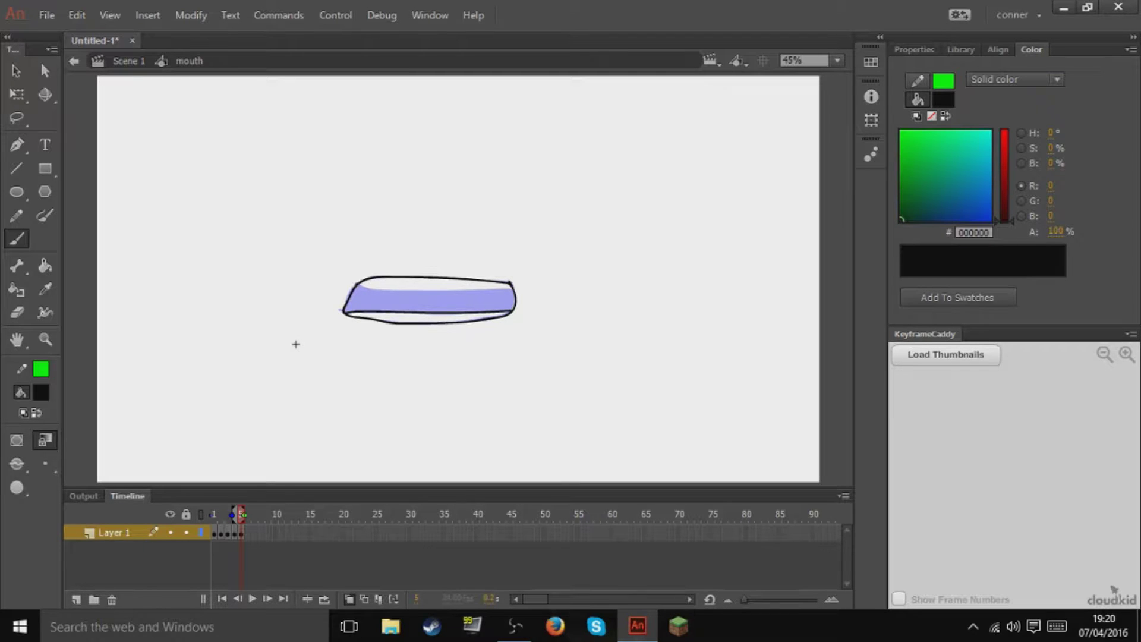
left_click_drag(356, 284, 512, 286)
Draw a raised tongue between the teeth on frame 5 and fill the mouth areas on both sides of it black.
left_click_drag(404, 310, 414, 297)
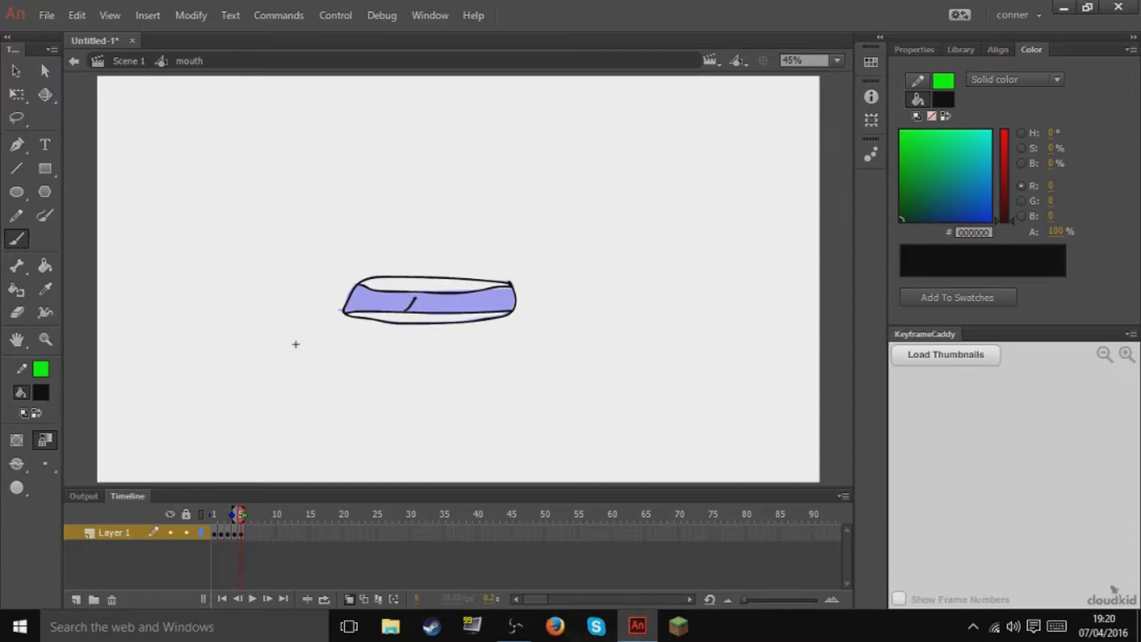
left_click(459, 295)
left_click_drag(427, 311, 429, 310)
key("k")
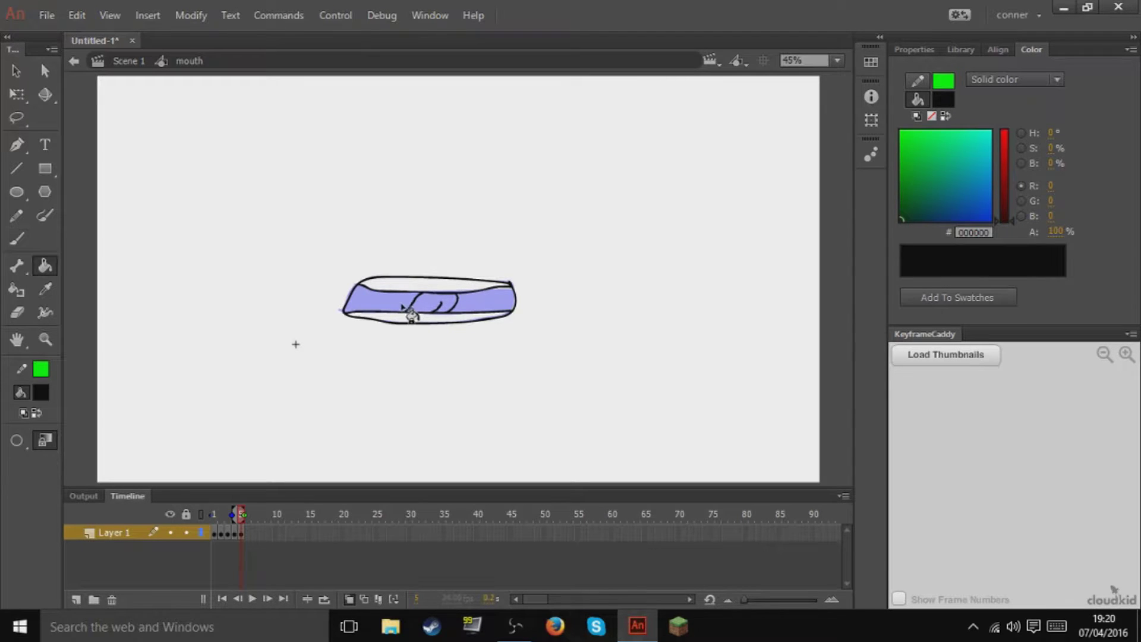
left_click(410, 312)
left_click(467, 313)
key("b")
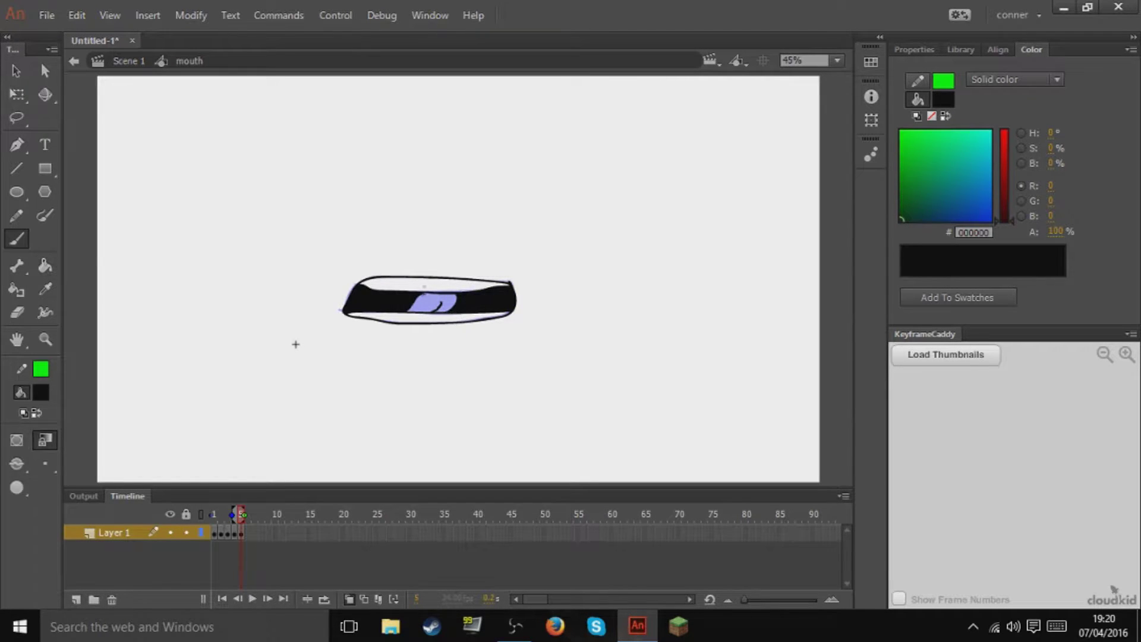
On a blank keyframe at frame 6, draw a narrower mouth with upper and lower teeth lines and fill the middle black.
key("period")
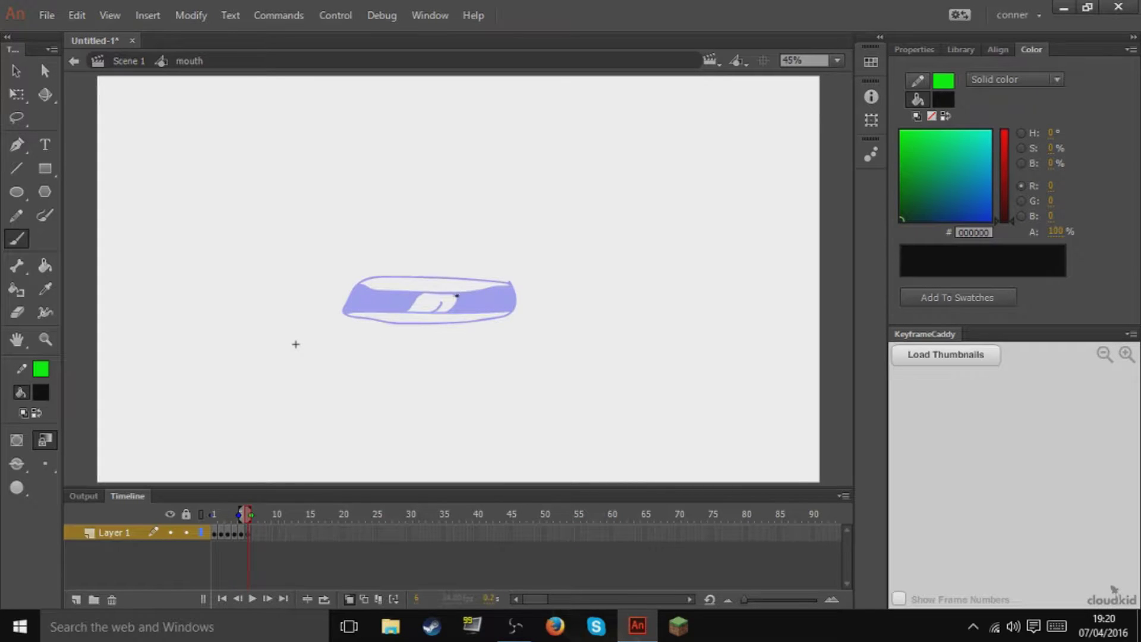
mouse_move(490, 284)
left_mouse_down()
mouse_move(394, 285)
mouse_move(377, 297)
mouse_move(381, 309)
mouse_move(412, 315)
mouse_move(491, 300)
left_mouse_up()
left_click_drag(391, 291, 495, 286)
left_click_drag(384, 311, 436, 310)
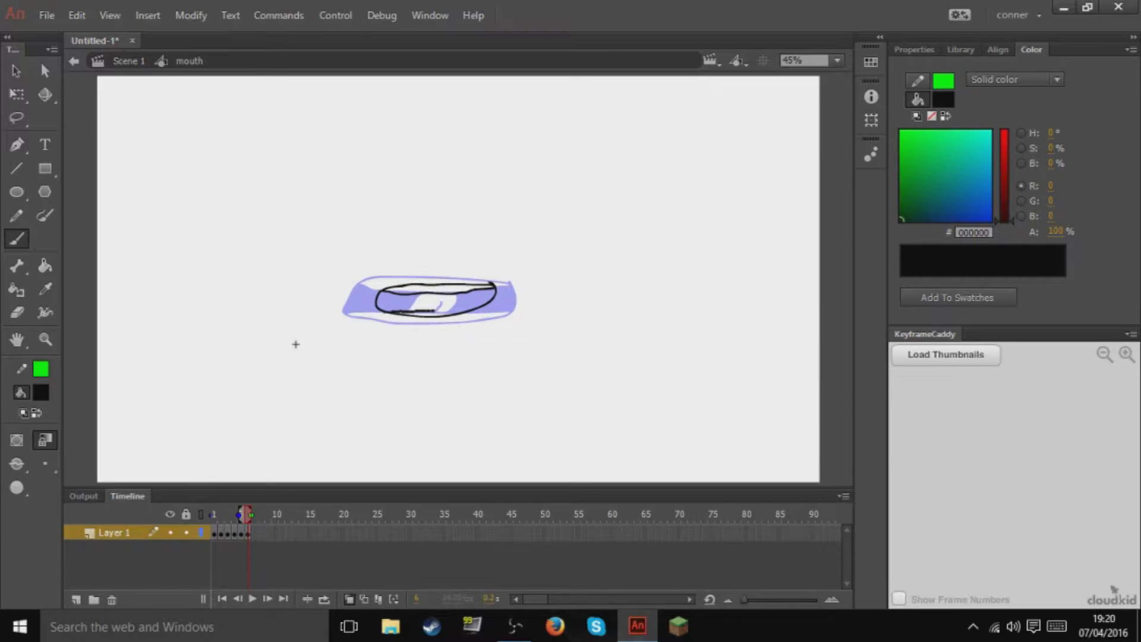
key("k")
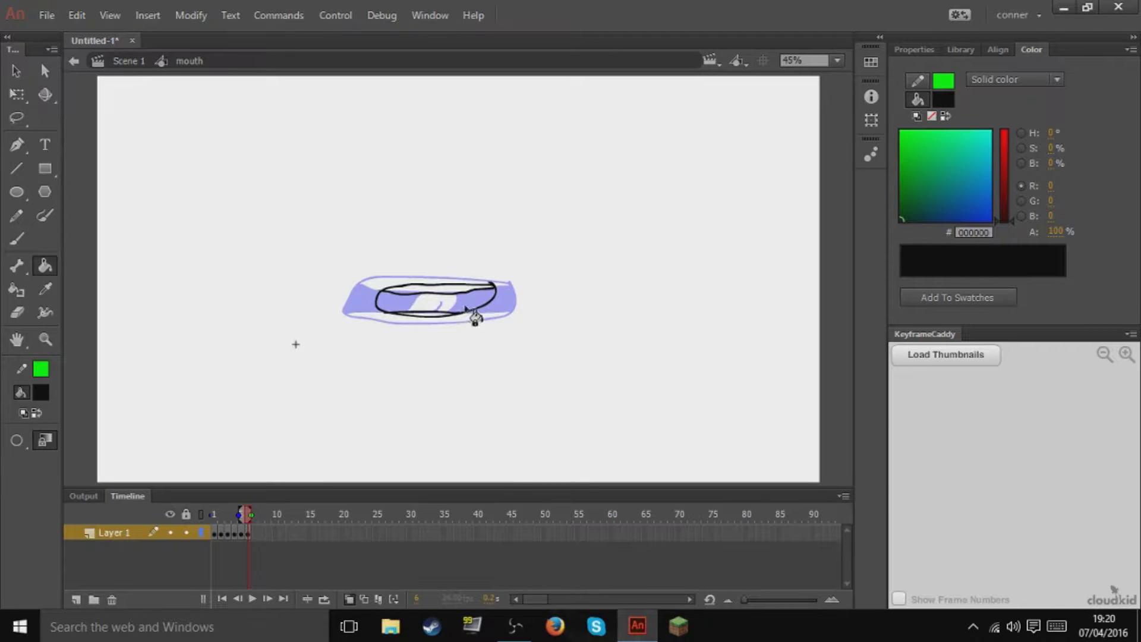
left_click(460, 310)
key("b")
On a blank keyframe at frame 7, draw a small mouth with an upper teeth line and fill below it black.
key(".")
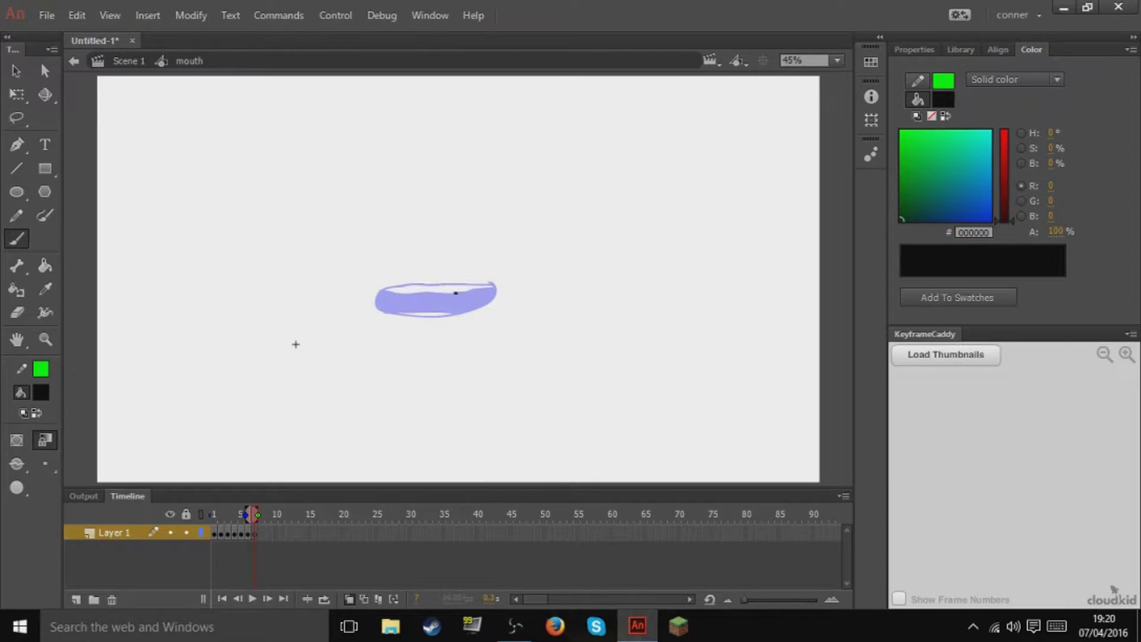
mouse_move(466, 286)
left_mouse_down()
mouse_move(413, 300)
mouse_move(467, 305)
mouse_move(465, 284)
mouse_move(457, 296)
left_mouse_up()
left_click(471, 305)
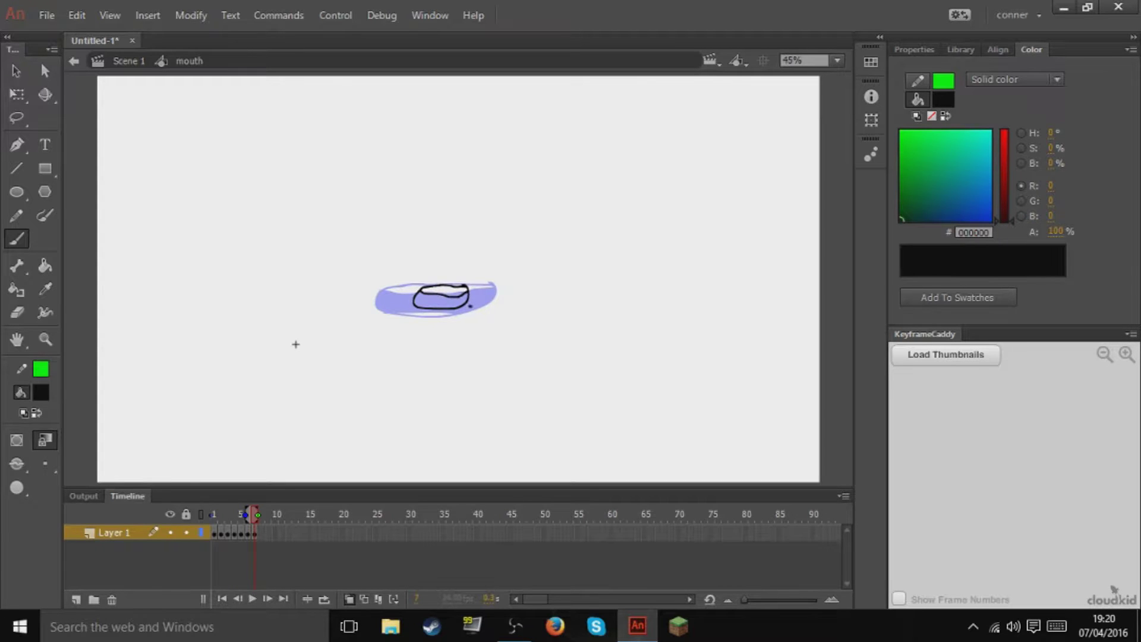
key("k")
left_click(452, 304)
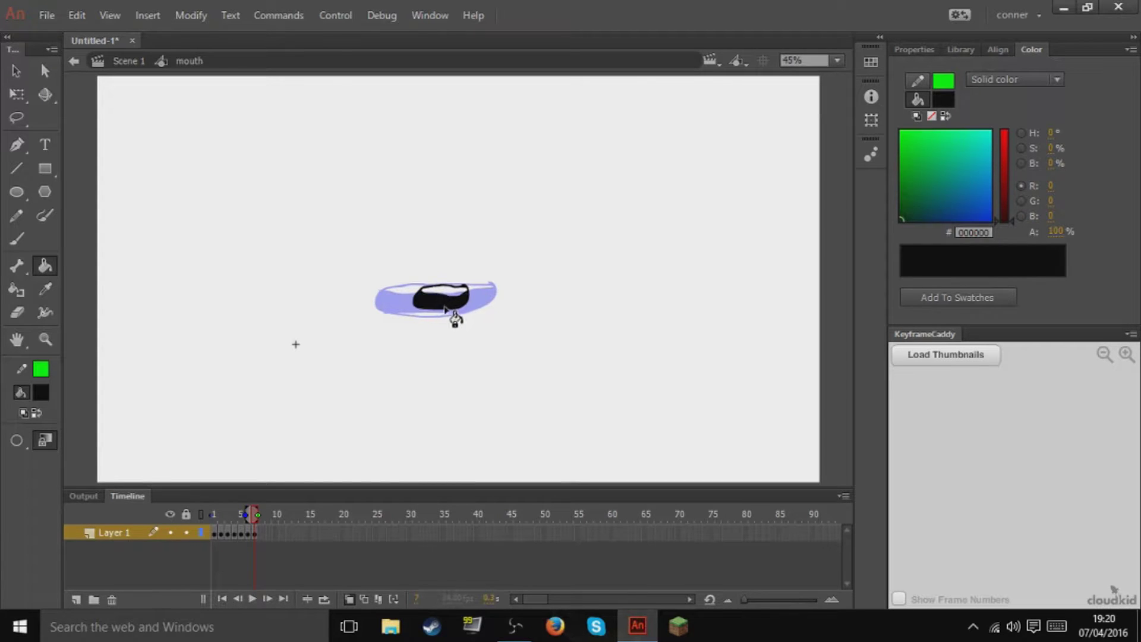
key("b")
On a blank keyframe at frame 8, draw a tiny oval mouth and fill it black.
key(".")
left_click_drag(456, 290, 452, 300)
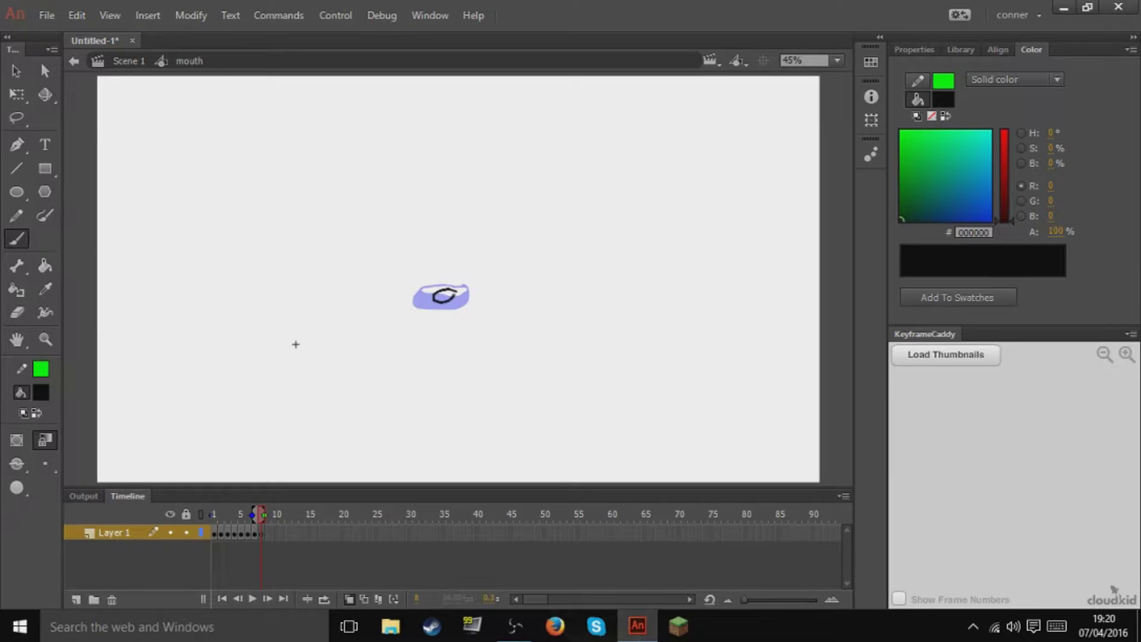
key("k")
left_click(446, 302)
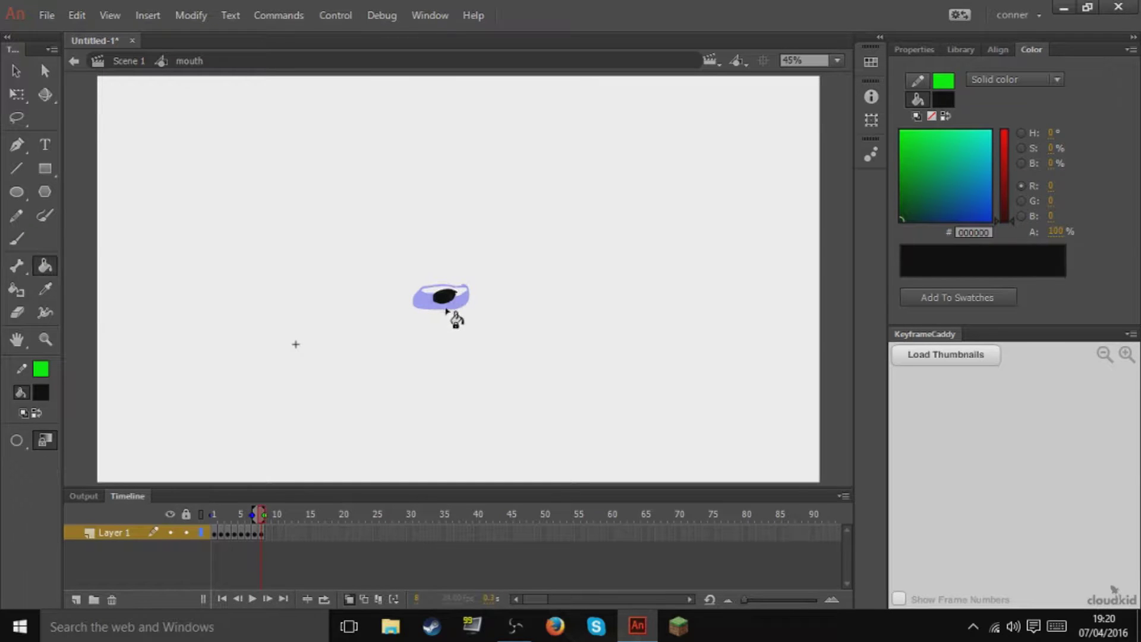
key("b")
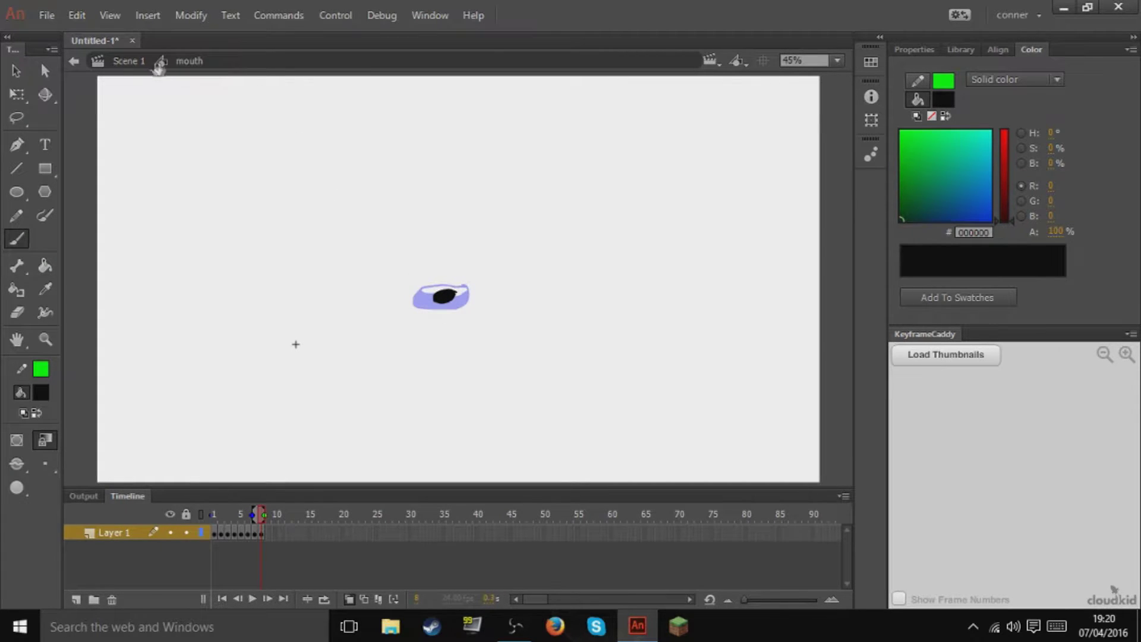
Return to Scene 1, insert a blank keyframe on Layer 2 at frame 26, and go back to frame 1.
left_click(132, 61)
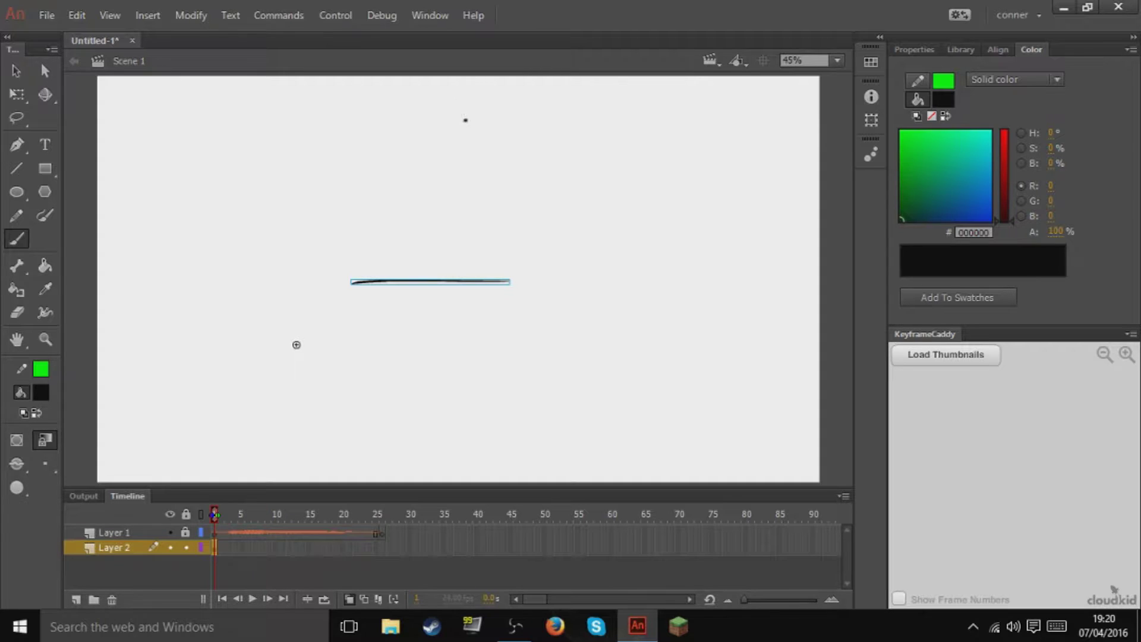
key("v")
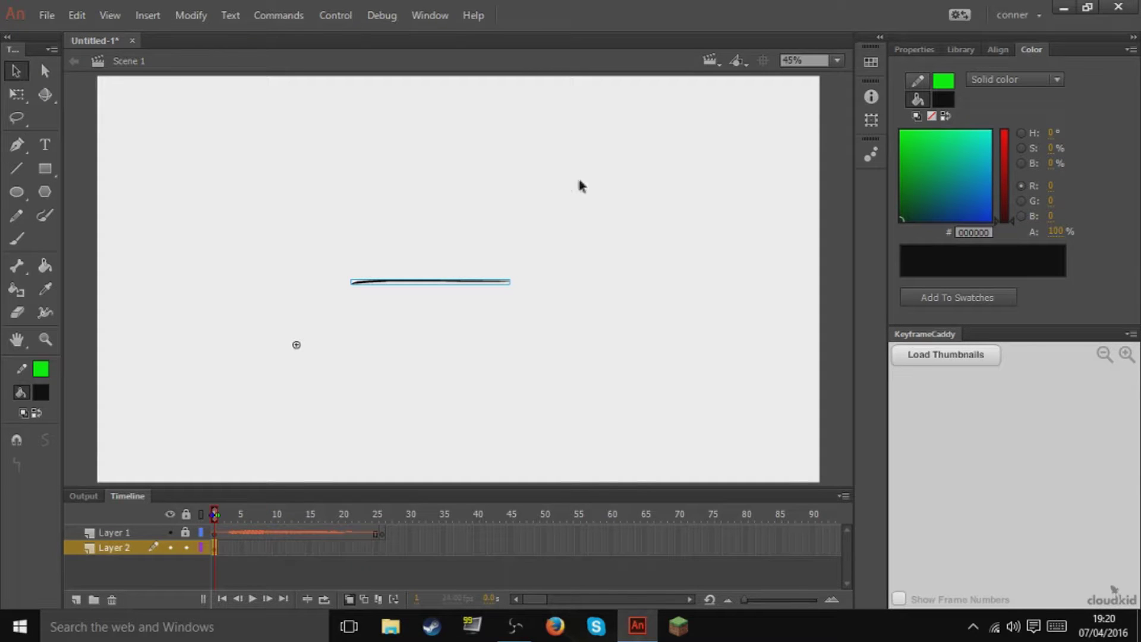
left_click(384, 552)
key("F7")
left_click_drag(358, 515, 202, 511)
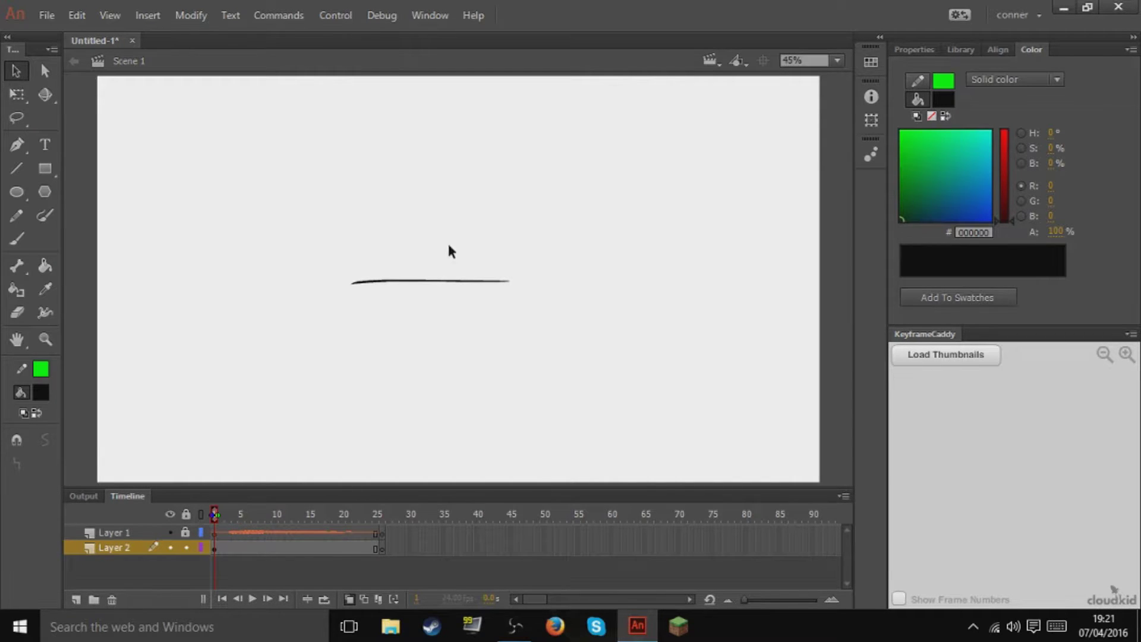
Select the mouth symbol on the stage and try to load its frame thumbnails in KeyframeCaddy.
left_click(450, 283)
left_click(961, 354)
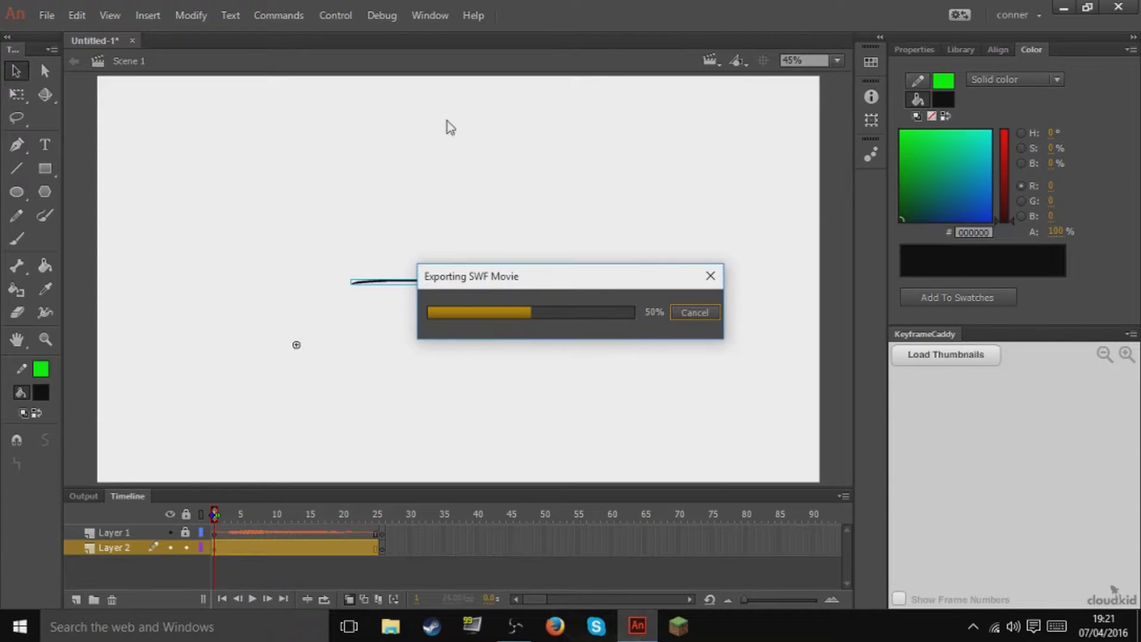
left_click(574, 290)
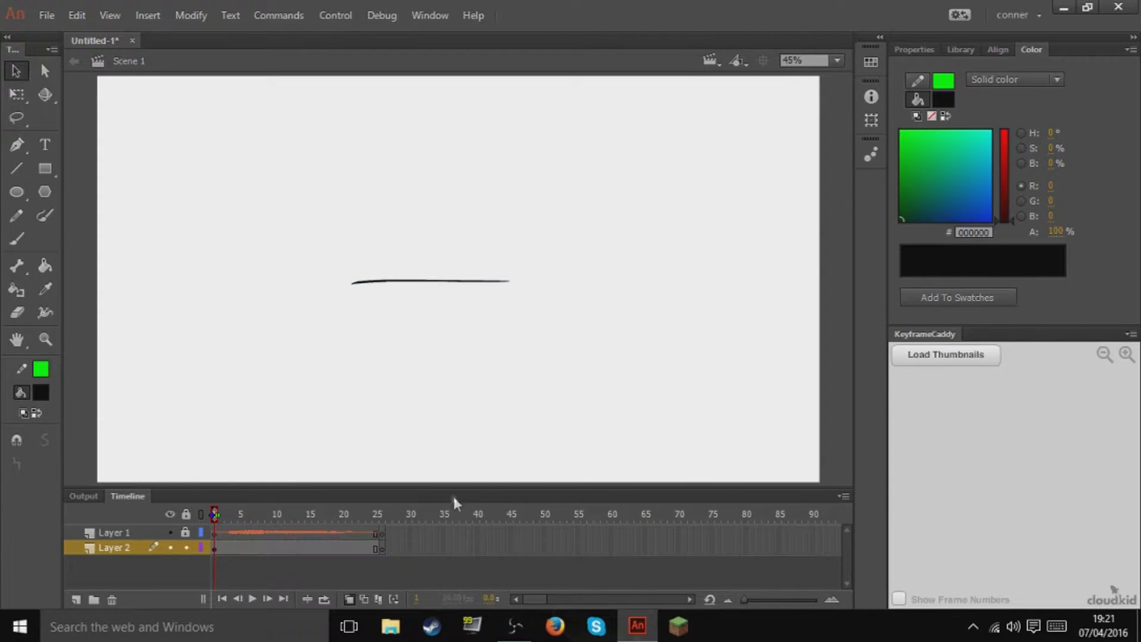
left_click(452, 284)
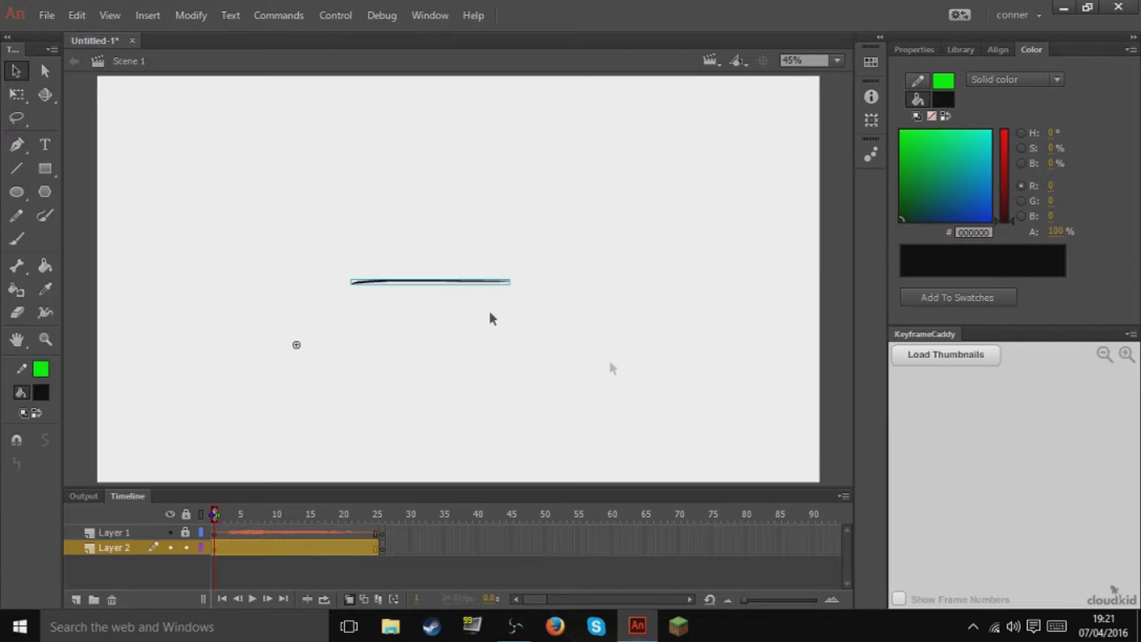
left_click(922, 356)
left_click(217, 515)
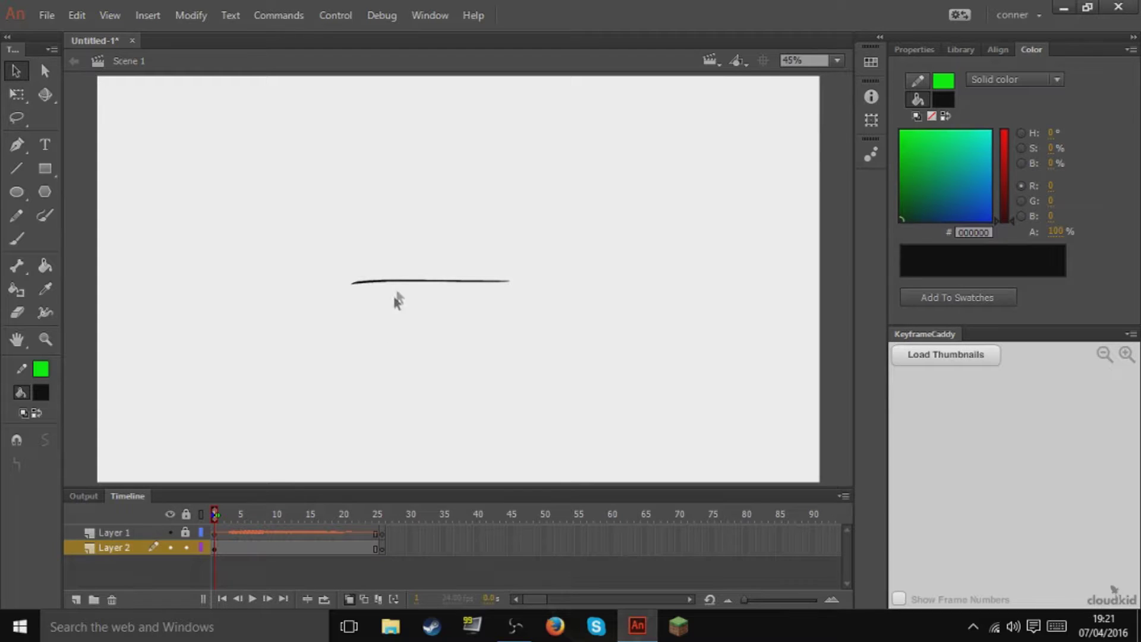
Reselect the mouth symbol at frame 1 and retry loading the KeyframeCaddy thumbnails several times.
left_click(398, 281)
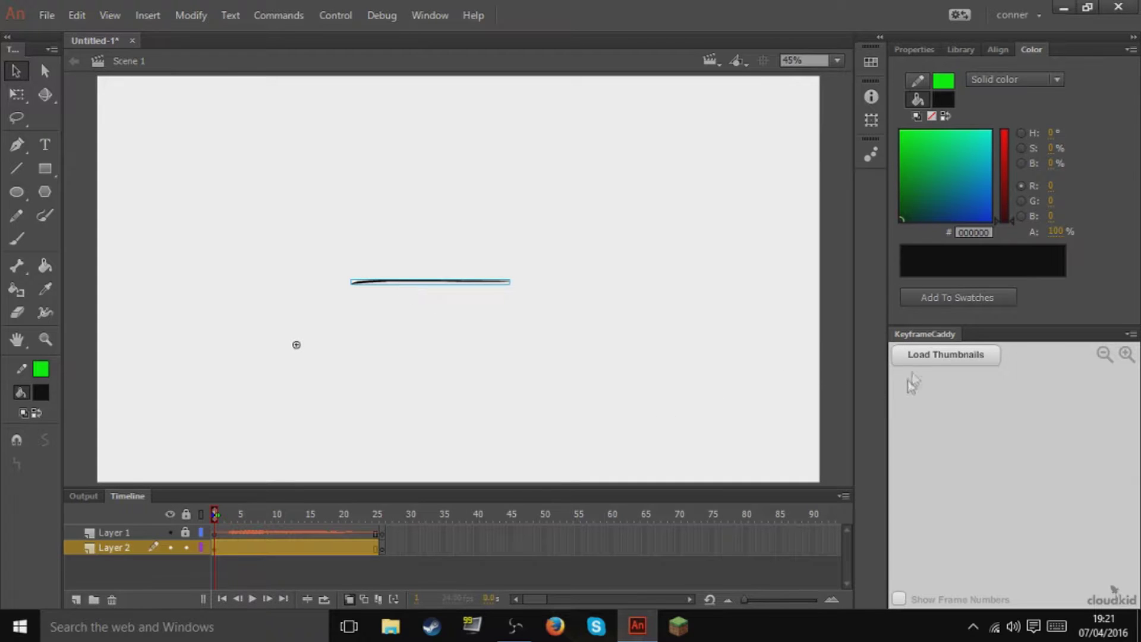
left_click(932, 358)
left_click(931, 355)
left_click(936, 354)
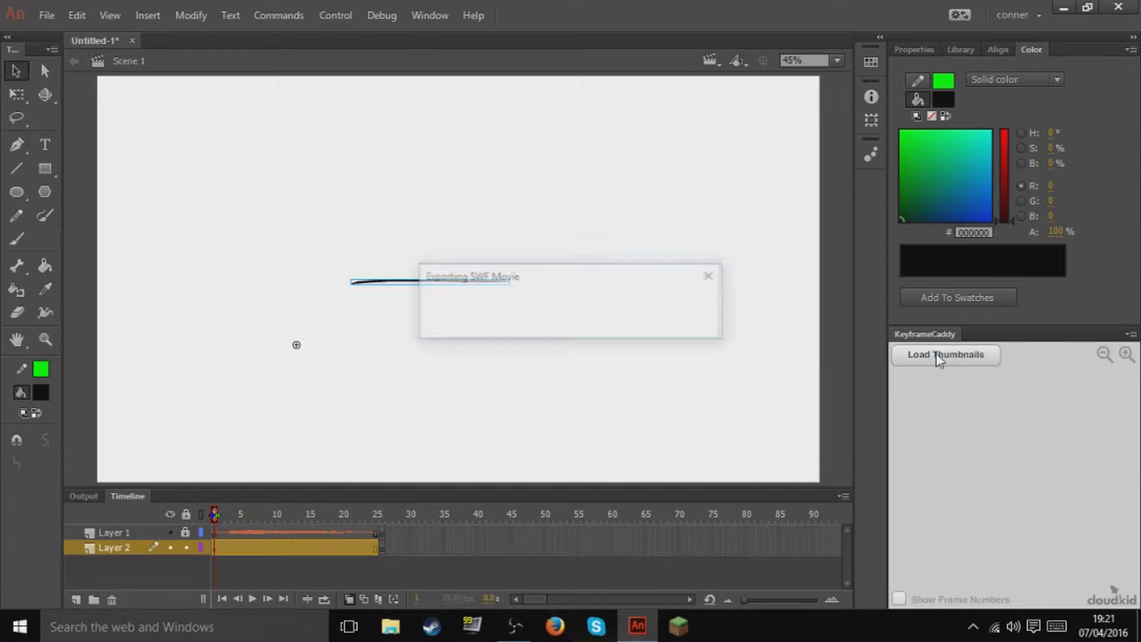
left_click(936, 355)
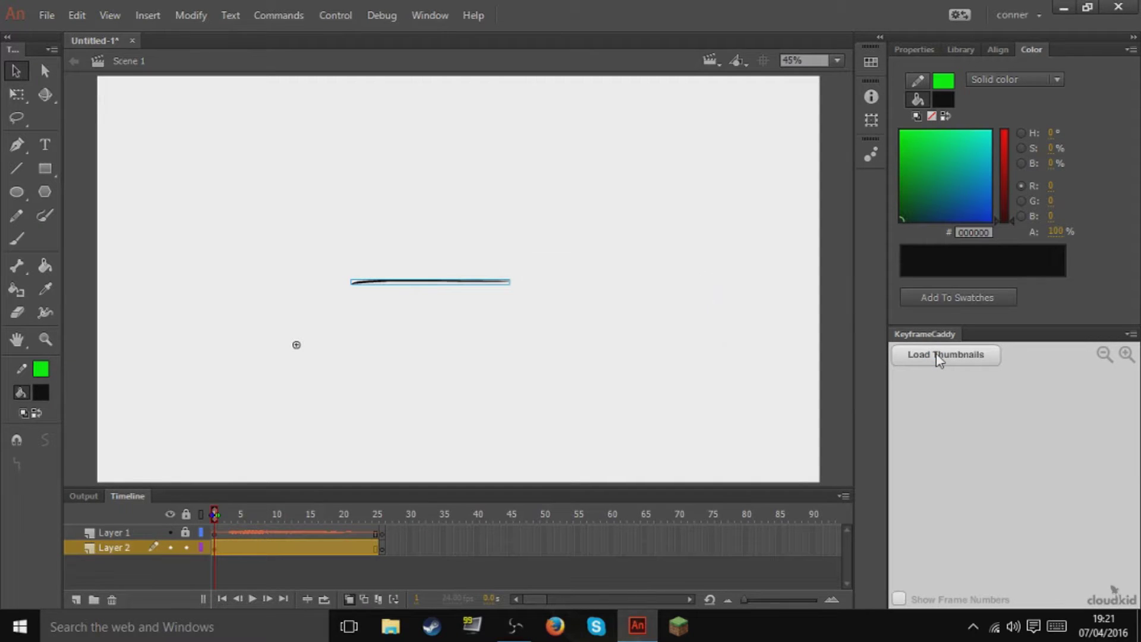
left_click(936, 354)
left_click(935, 354)
left_click(937, 355)
left_click(557, 342)
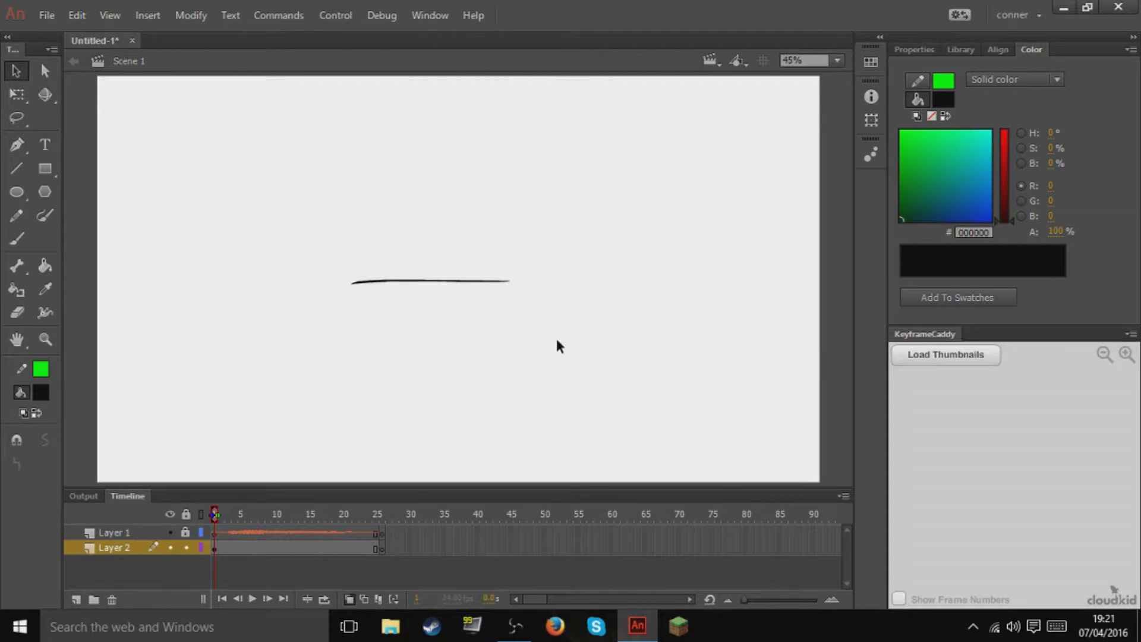
key("ctrl+s")
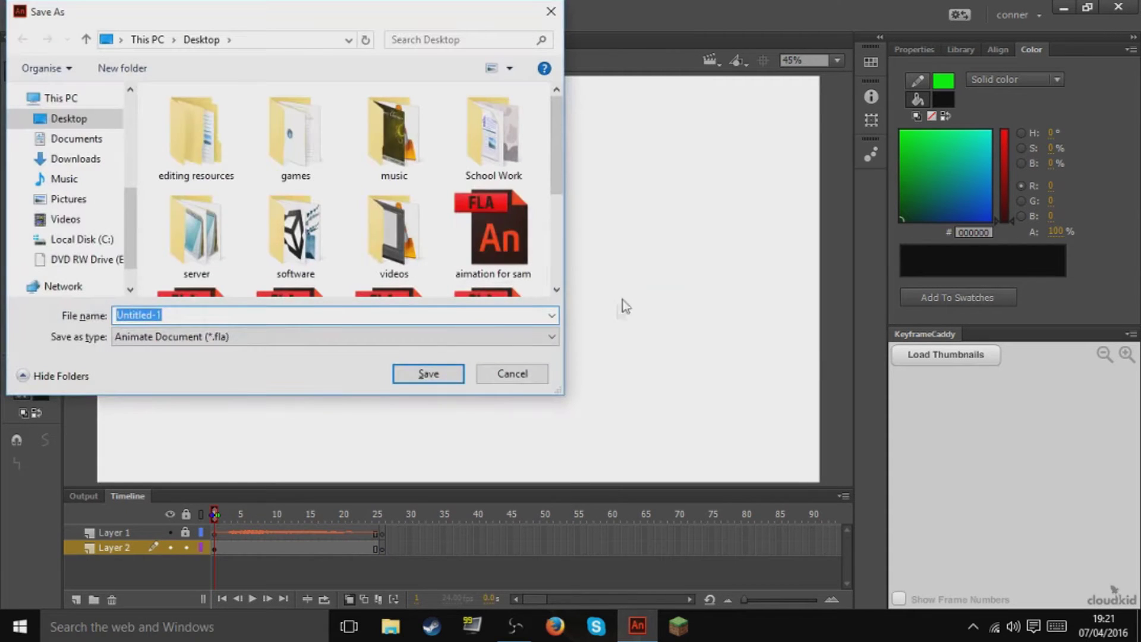
left_click(551, 11)
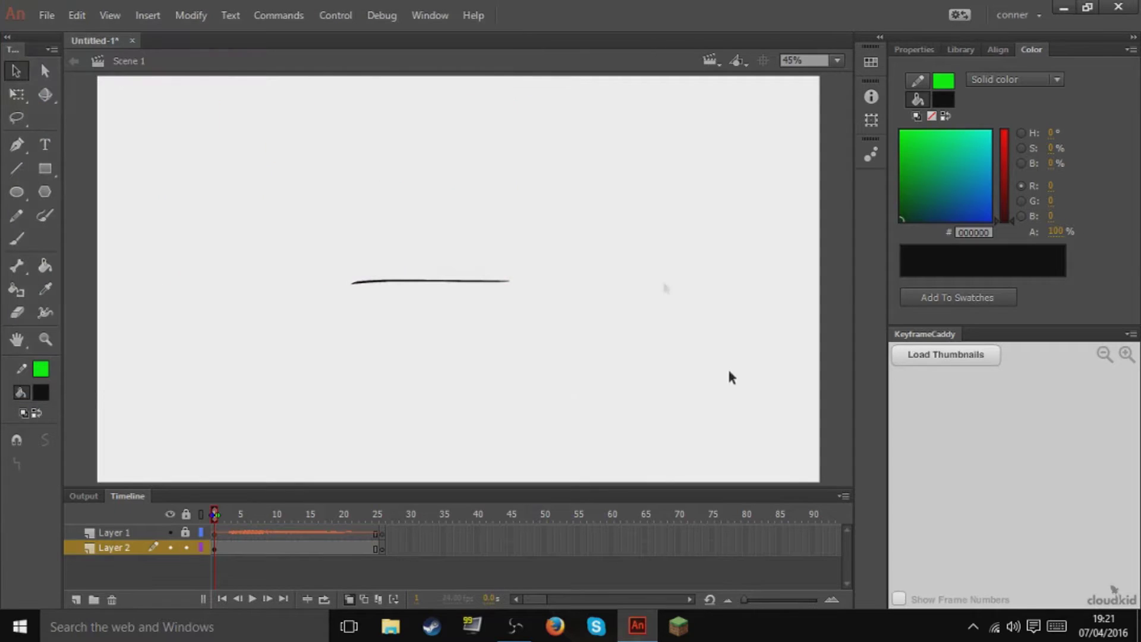
Deselect and reselect the mouth symbol, trying again to load its KeyframeCaddy thumbnails.
left_click(918, 356)
left_click(613, 335)
left_click(436, 283)
left_click(913, 368)
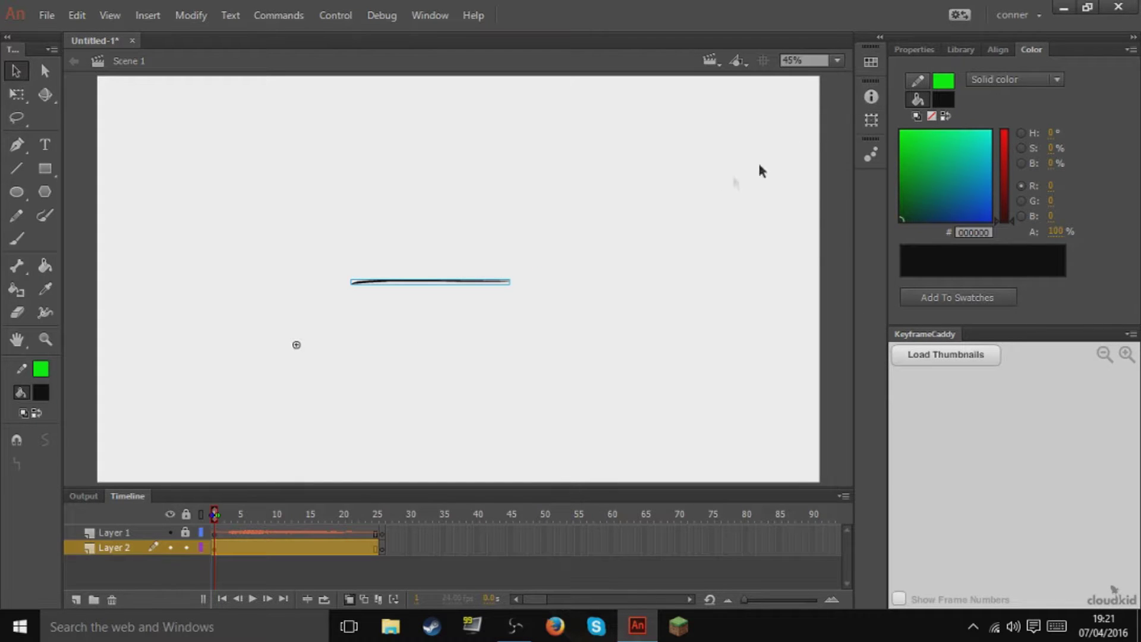
Save the document to the Desktop as an Animate Document named Untitled-1.
left_click(46, 15)
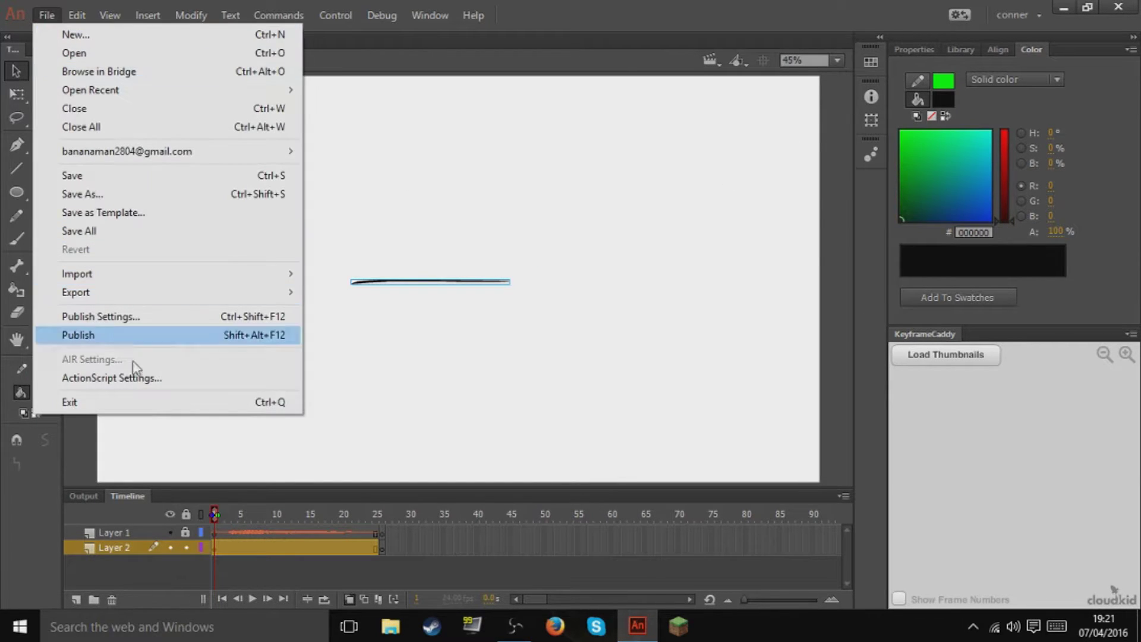
left_click(102, 182)
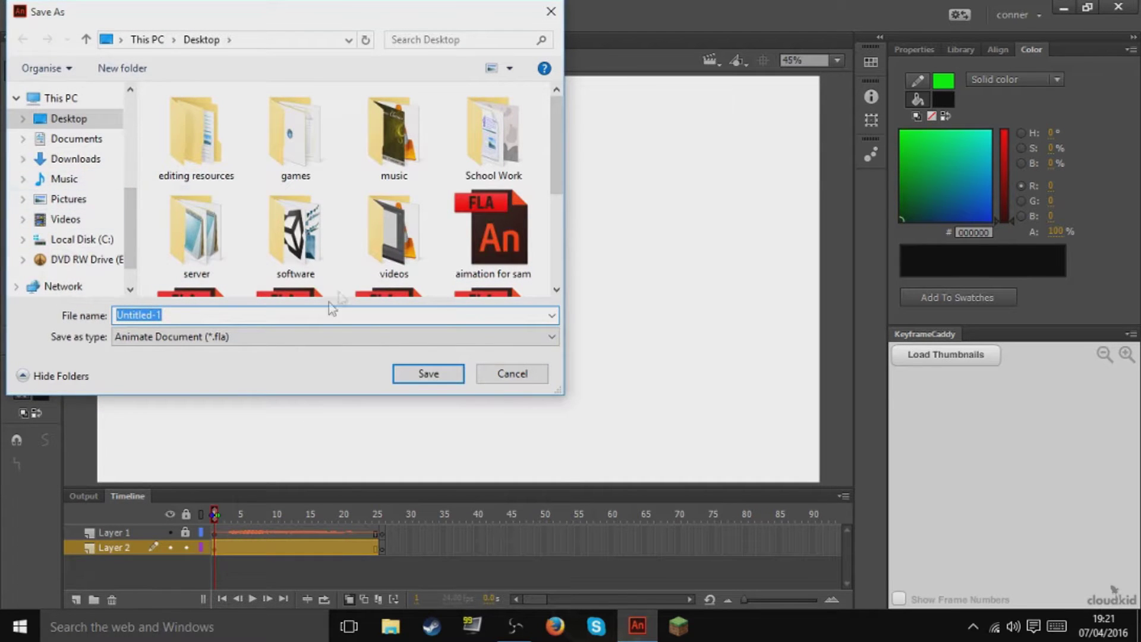
left_click(419, 374)
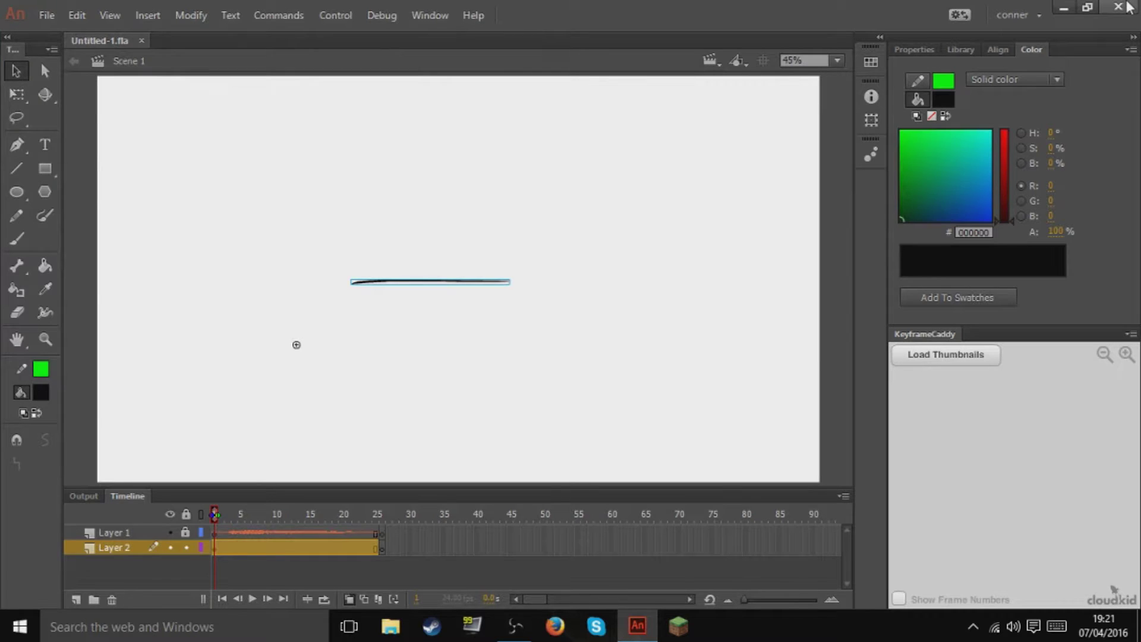
Restart Animate by closing it and reopening Untitled-1 from the desktop, and fit the stage in the window.
left_click(1127, 4)
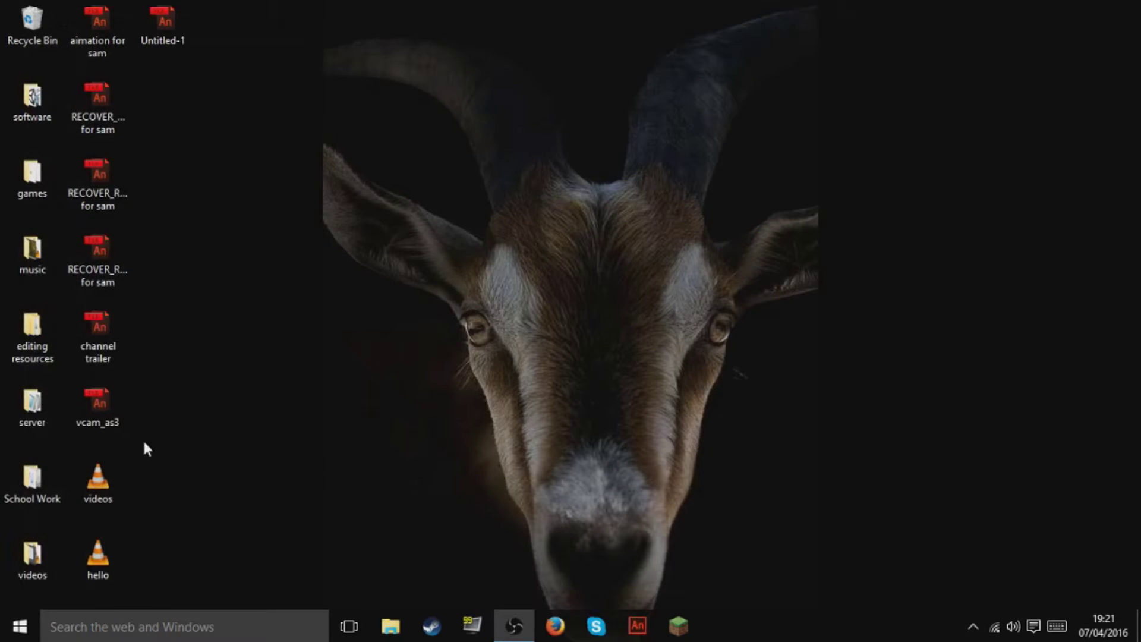
double_click(153, 13)
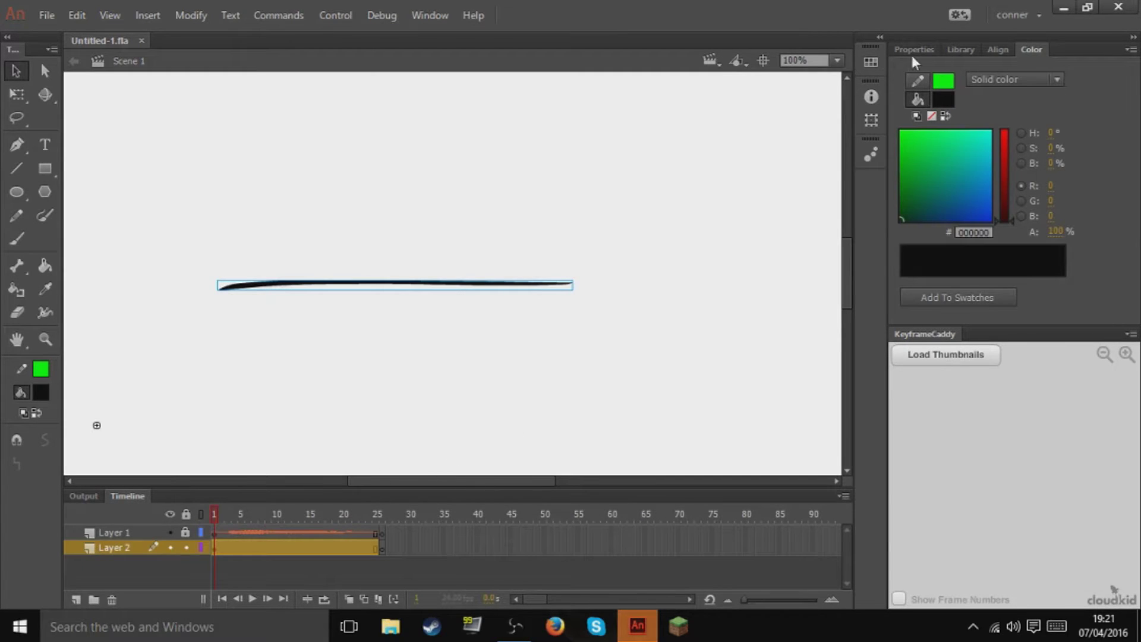
left_click(836, 60)
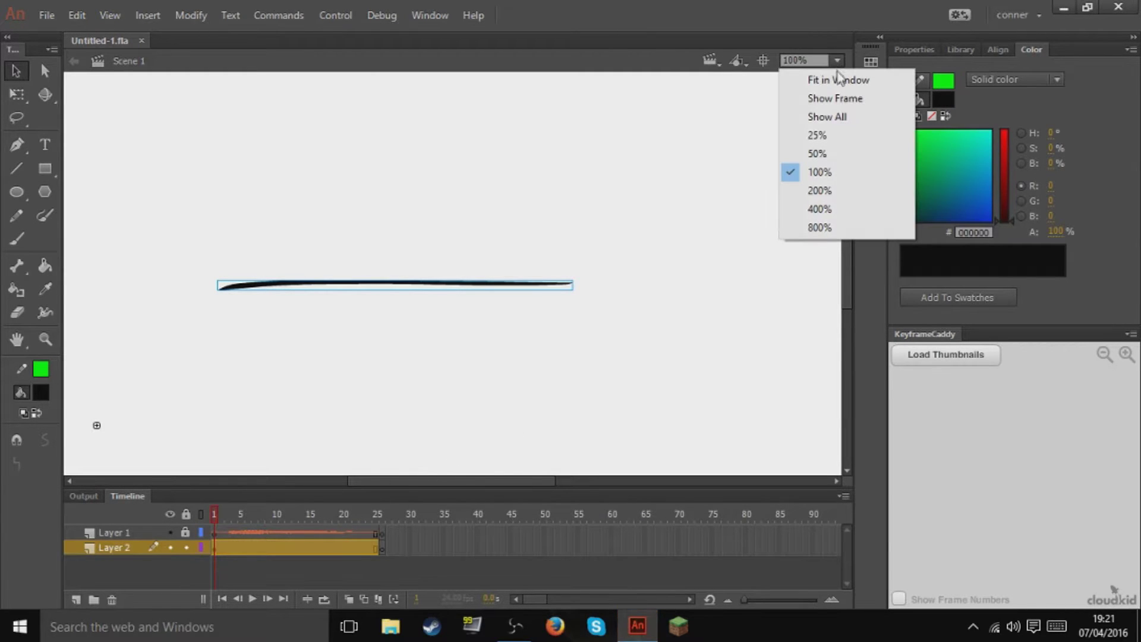
left_click(837, 79)
Try to load the selected mouth symbol's thumbnails in KeyframeCaddy in the reopened document.
left_click(924, 358)
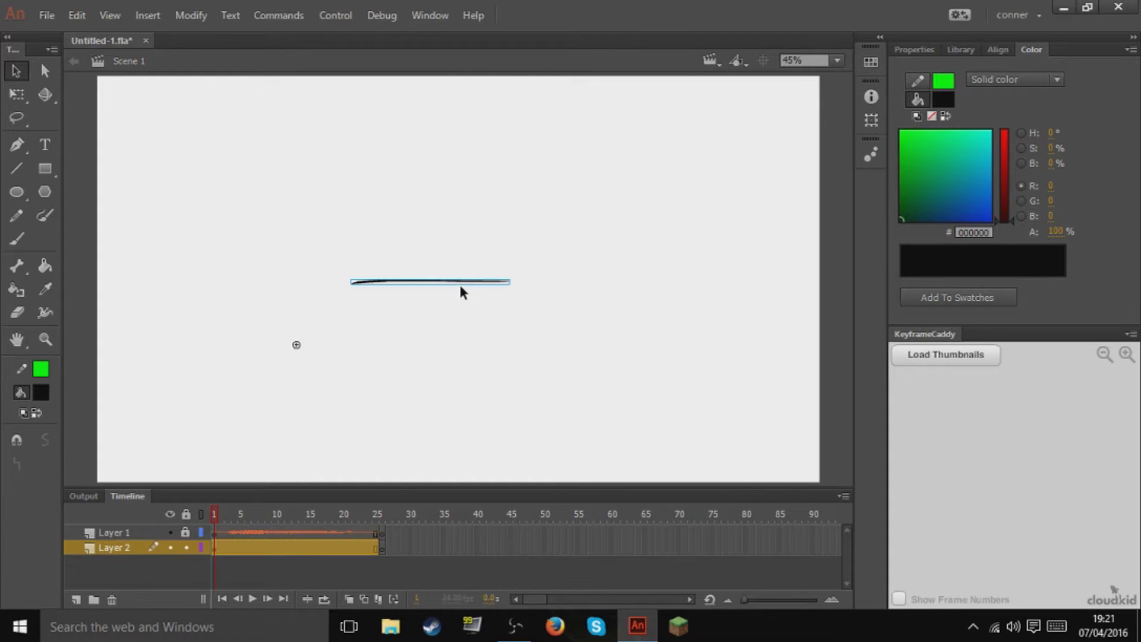
left_click(913, 359)
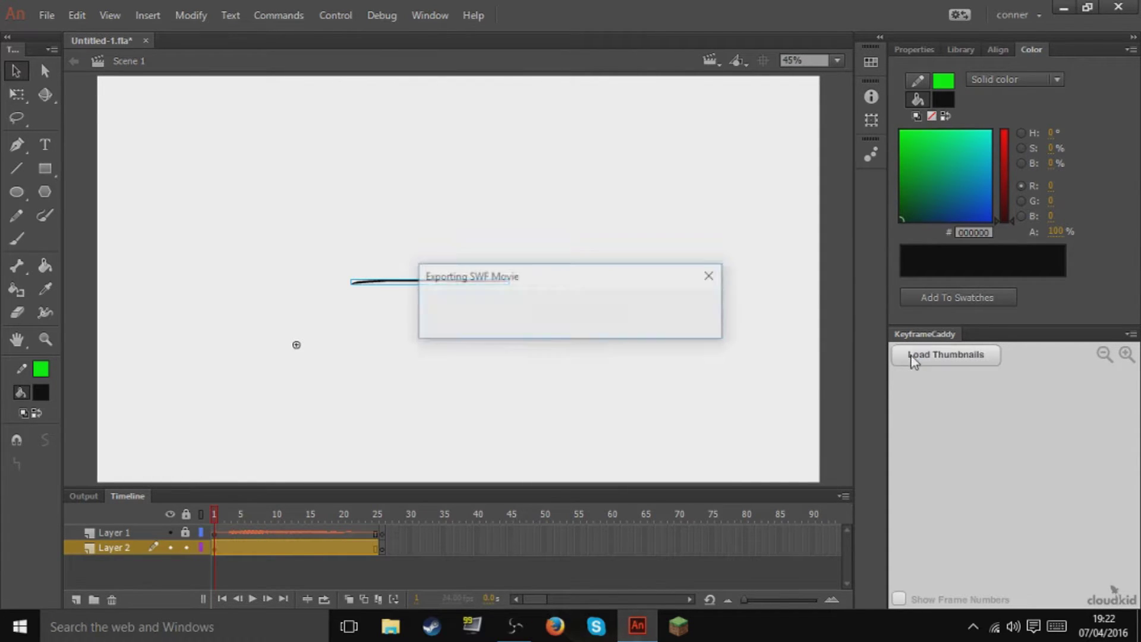
left_click_drag(629, 382, 575, 343)
left_click_drag(408, 153, 220, 323)
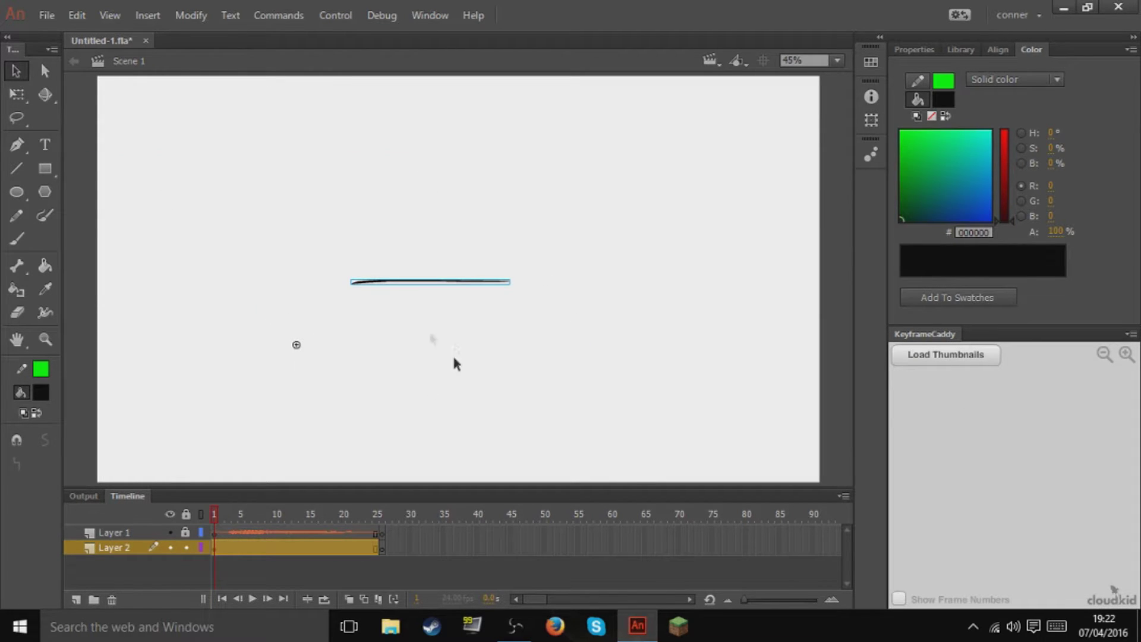
Open the mouth symbol, scrub through its mouth-shape frames, and return to Scene 1.
double_click(469, 283)
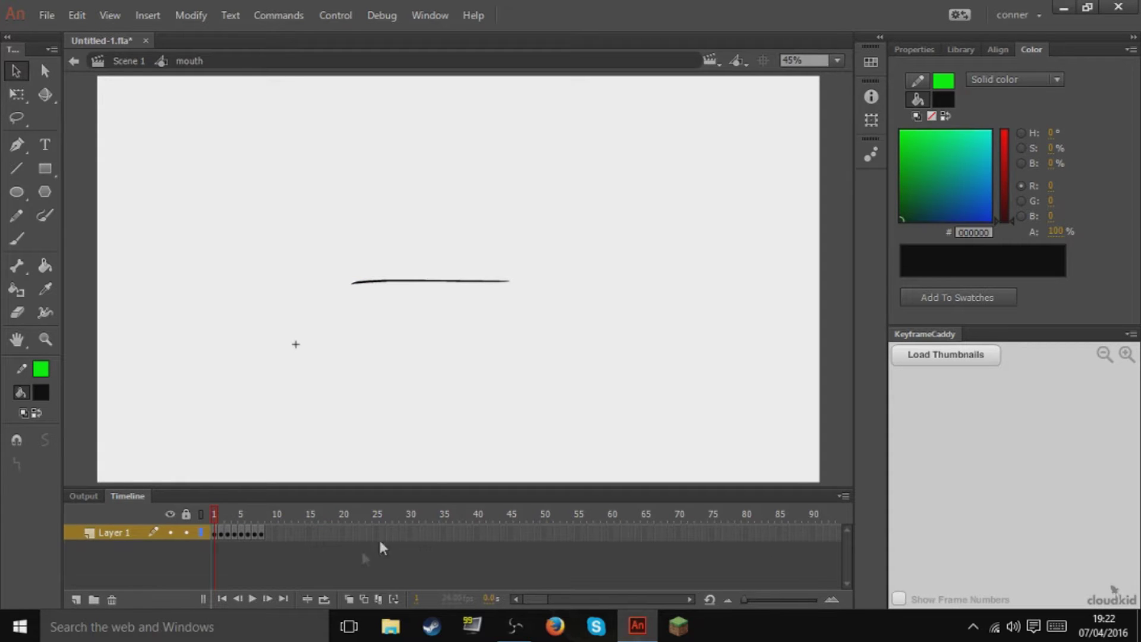
mouse_move(236, 514)
left_mouse_down()
mouse_move(261, 508)
mouse_move(214, 513)
left_mouse_up()
left_click(128, 60)
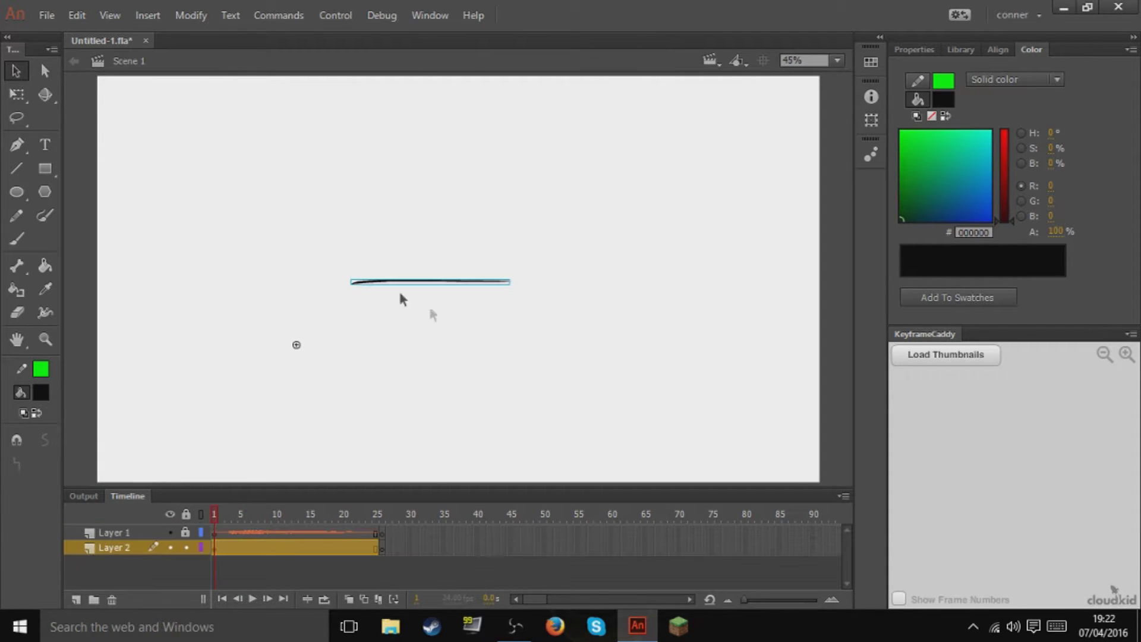
Set the mouth instance's looping option to Single Frame and toggle KeyframeCaddy's frame numbers on and back off.
left_click(936, 48)
left_click(981, 291)
left_click(992, 346)
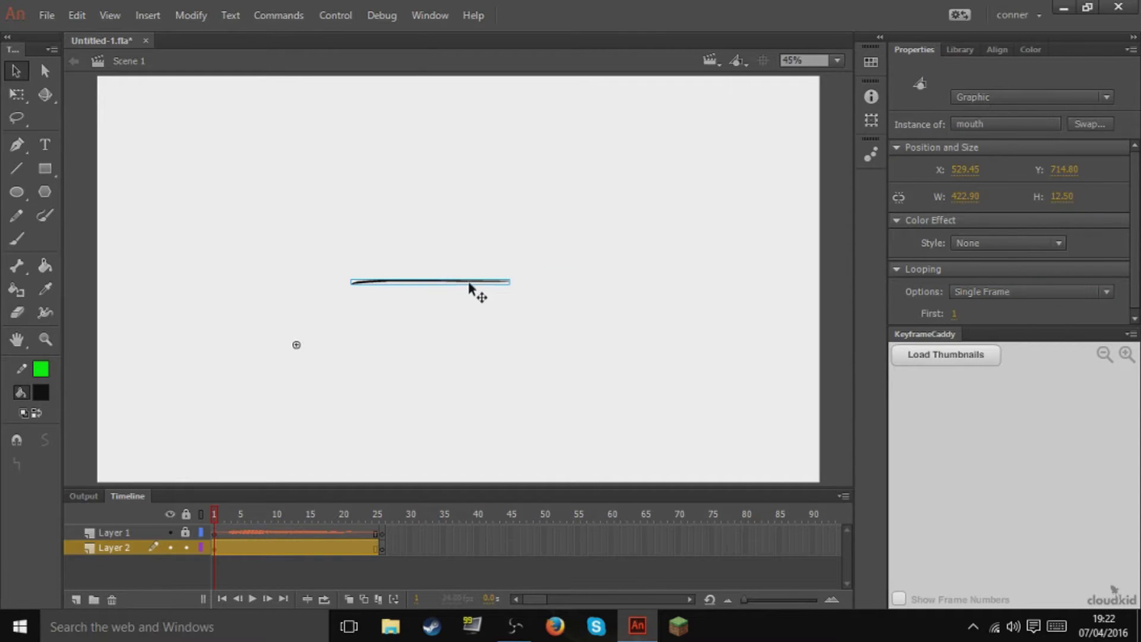
left_click(897, 603)
left_click(897, 602)
Examine Layer 1's audio waveform with enlarged timeline frames, then scrub the timeline at normal size through to frame 26.
left_click_drag(747, 599, 821, 600)
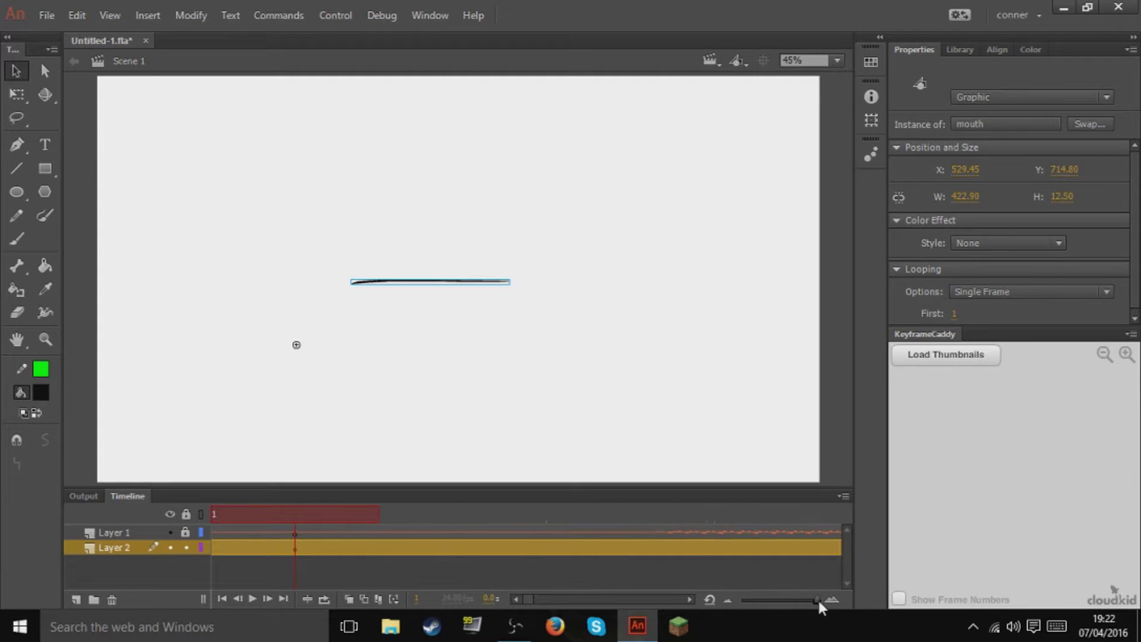
left_click_drag(344, 513, 475, 529)
left_click(320, 533)
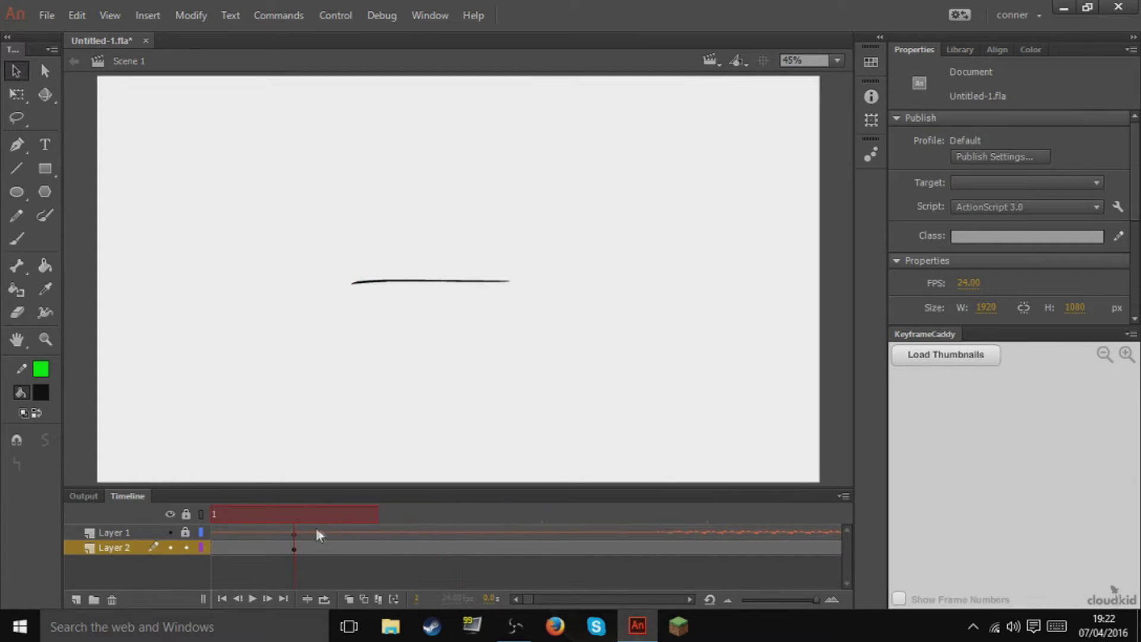
left_click_drag(815, 600, 743, 603)
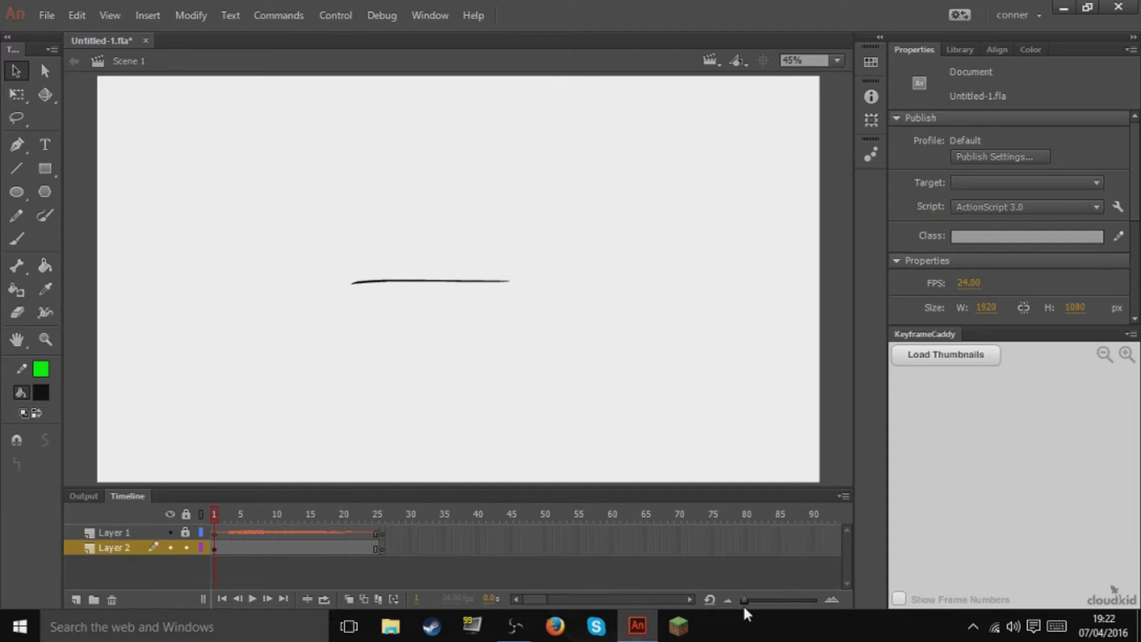
mouse_move(365, 503)
left_mouse_down()
mouse_move(387, 511)
mouse_move(180, 519)
mouse_move(277, 537)
left_mouse_up()
left_click_drag(352, 543, 385, 546)
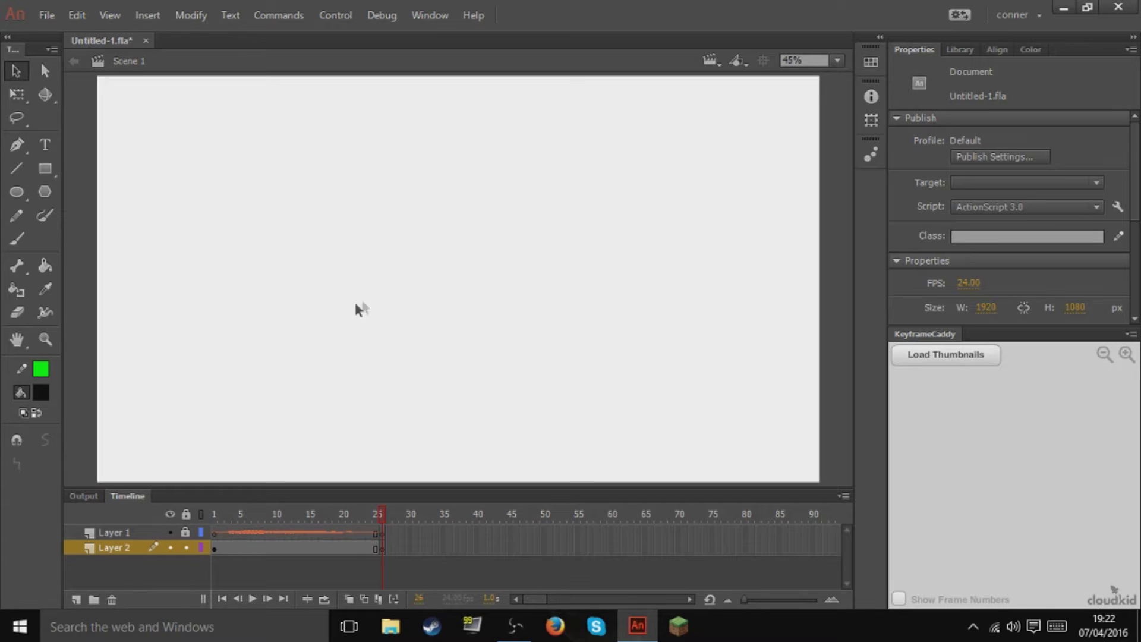
Close Animate, saving the changes to Untitled-1.fla.
left_click(1118, 6)
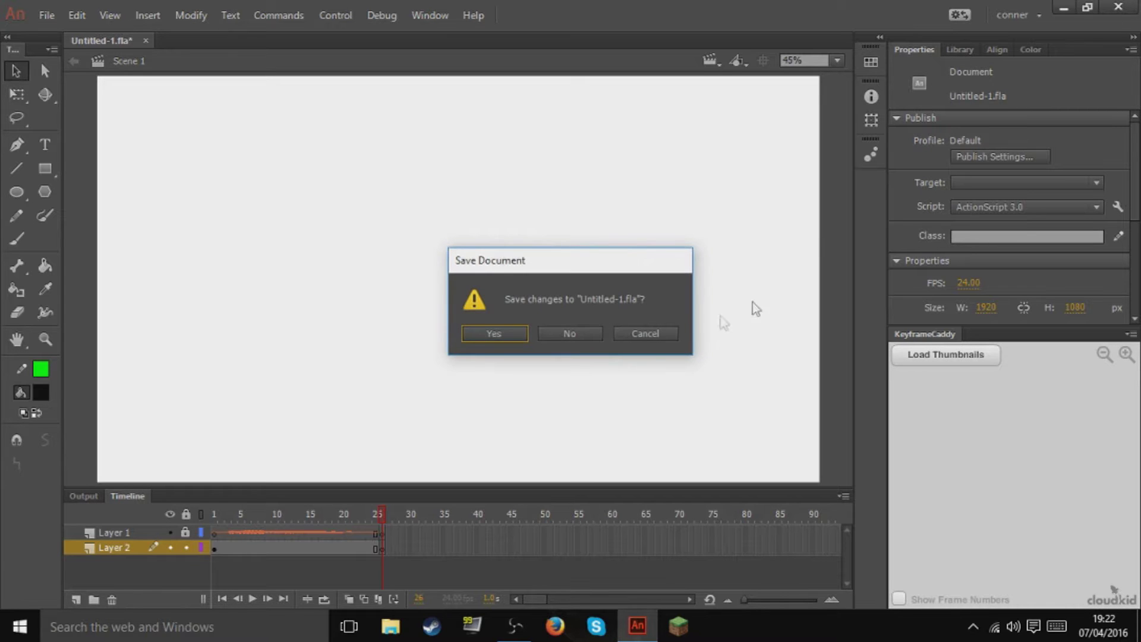
left_click(504, 331)
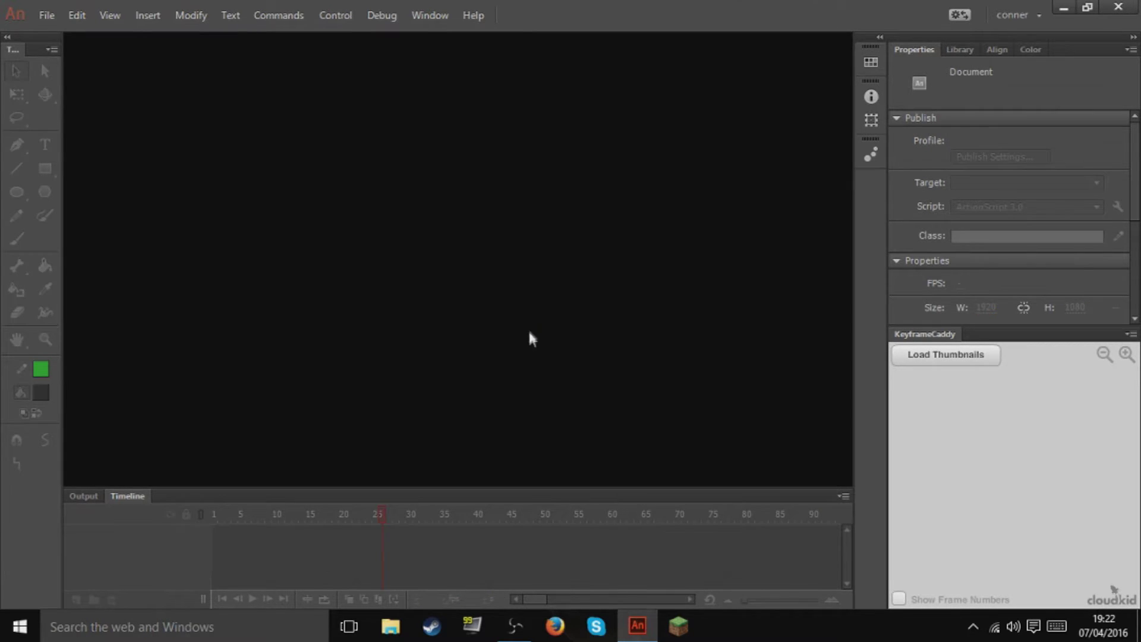
left_click_drag(550, 171, 443, 369)
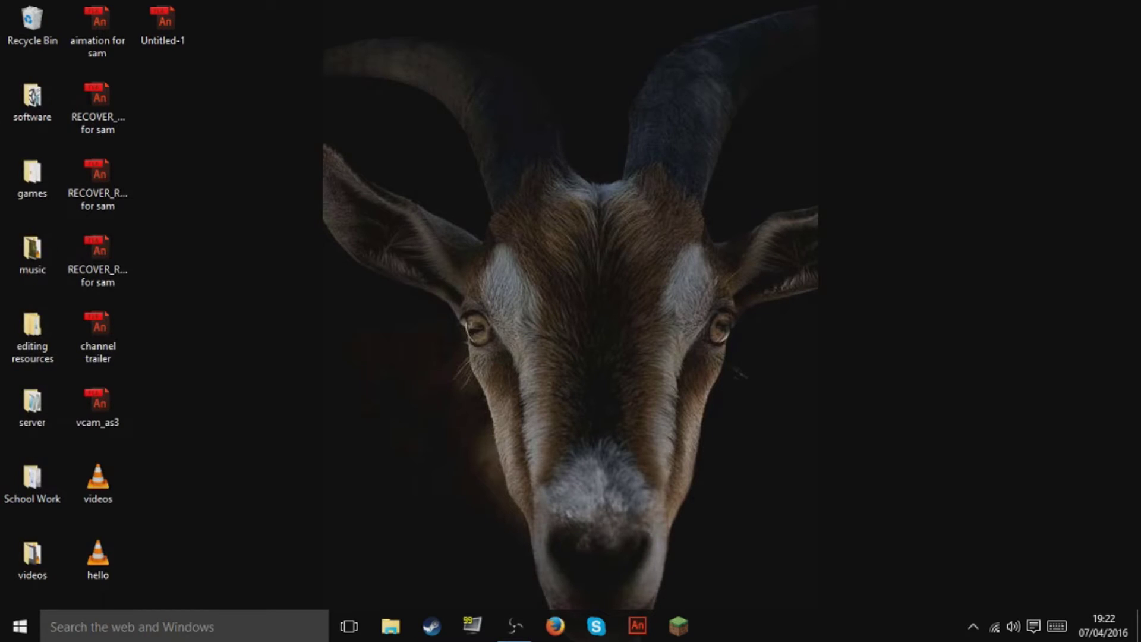